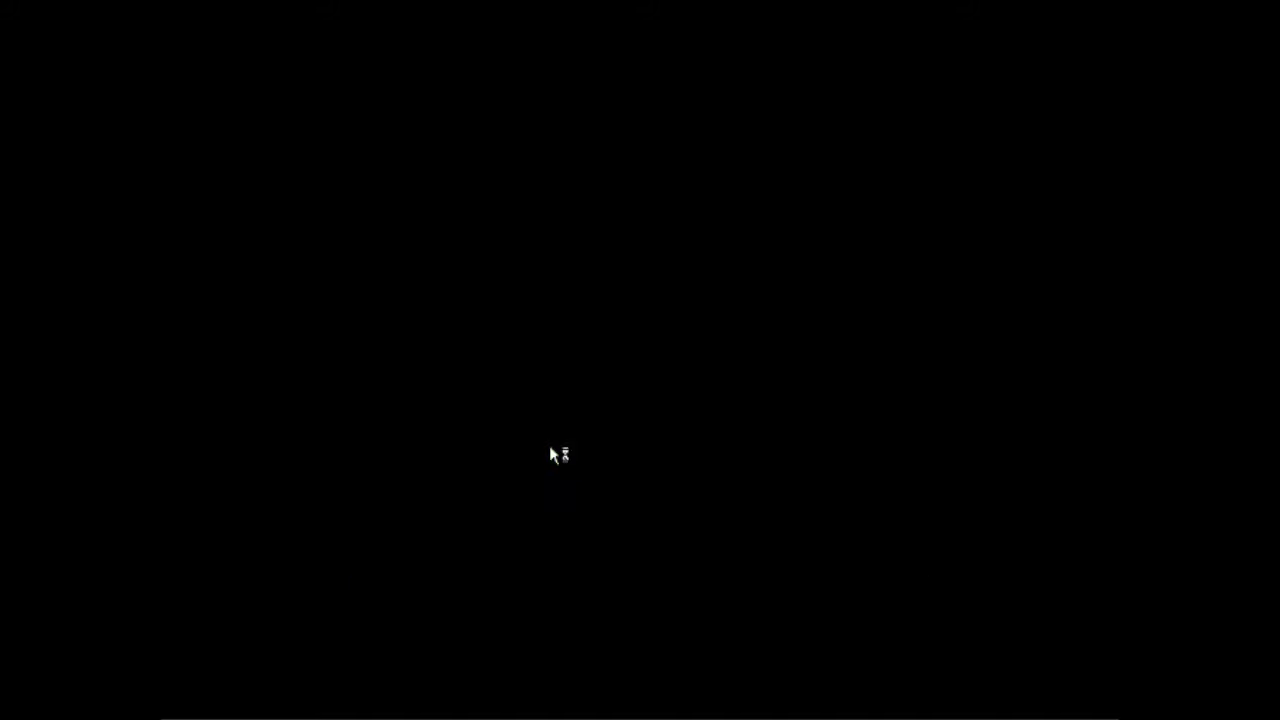
Open a command prompt while Windows Setup is starting and enter "dudee" on its command line.
{"action": "key", "text": "shift+F10"}
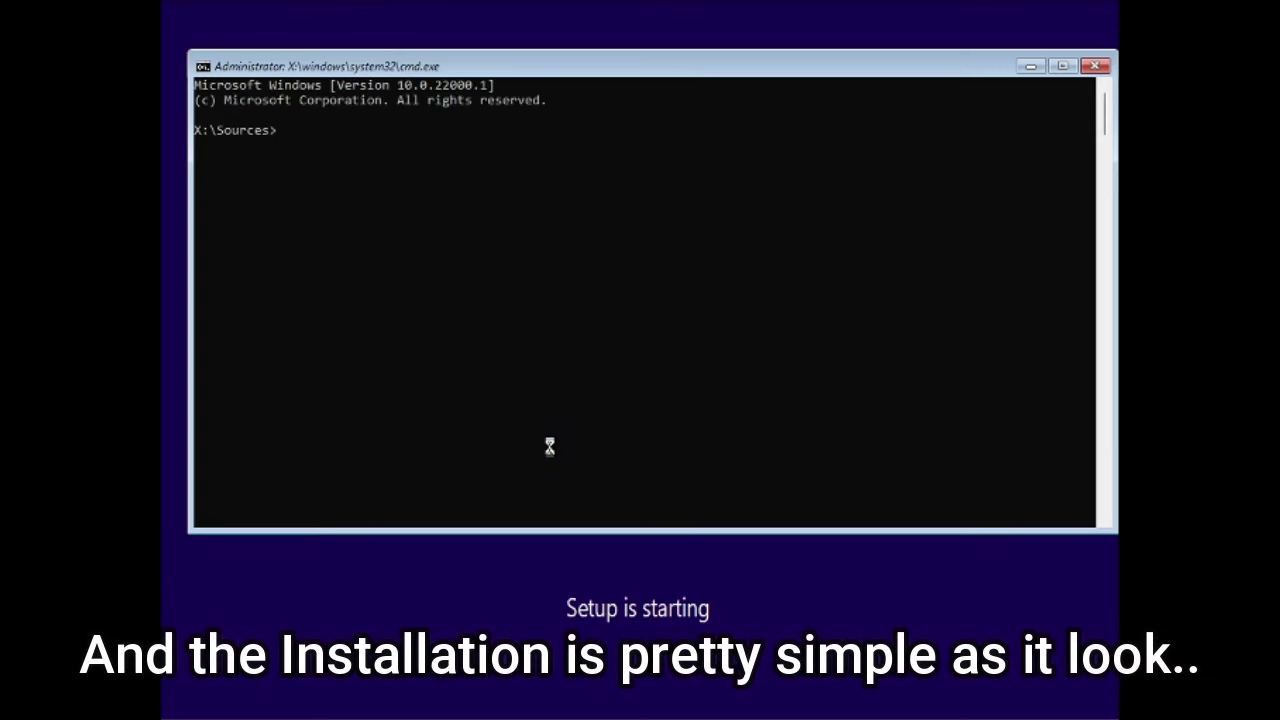
{"action": "type", "text": "dudee"}
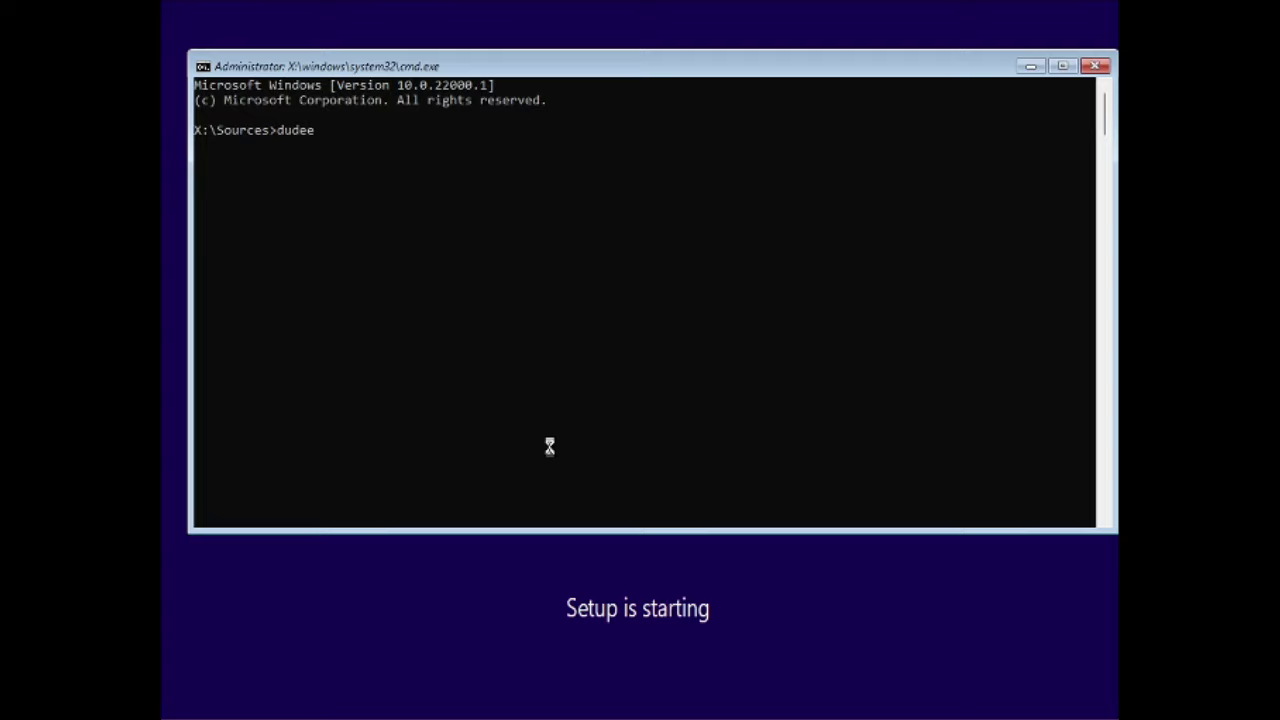
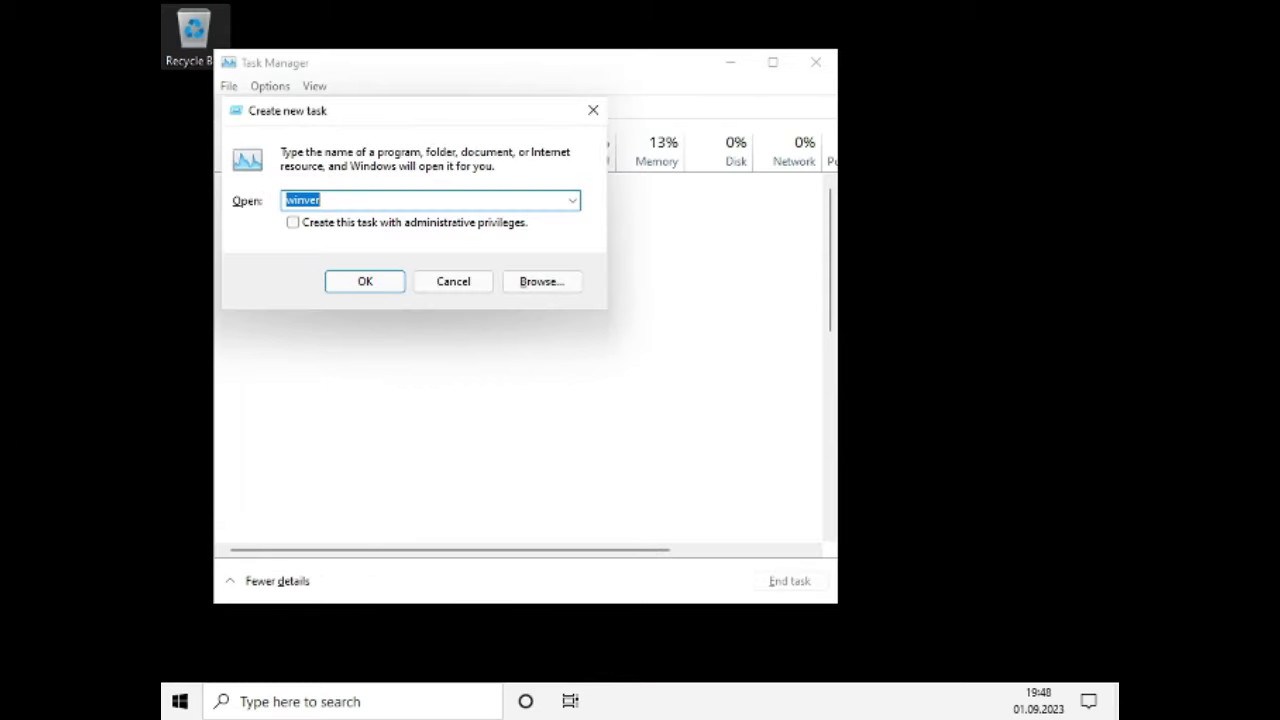
Run winver as a new task to view the Windows version, and dismiss its window.
{"action": "key", "text": "Return"}
{"action": "key", "text": "Return"}
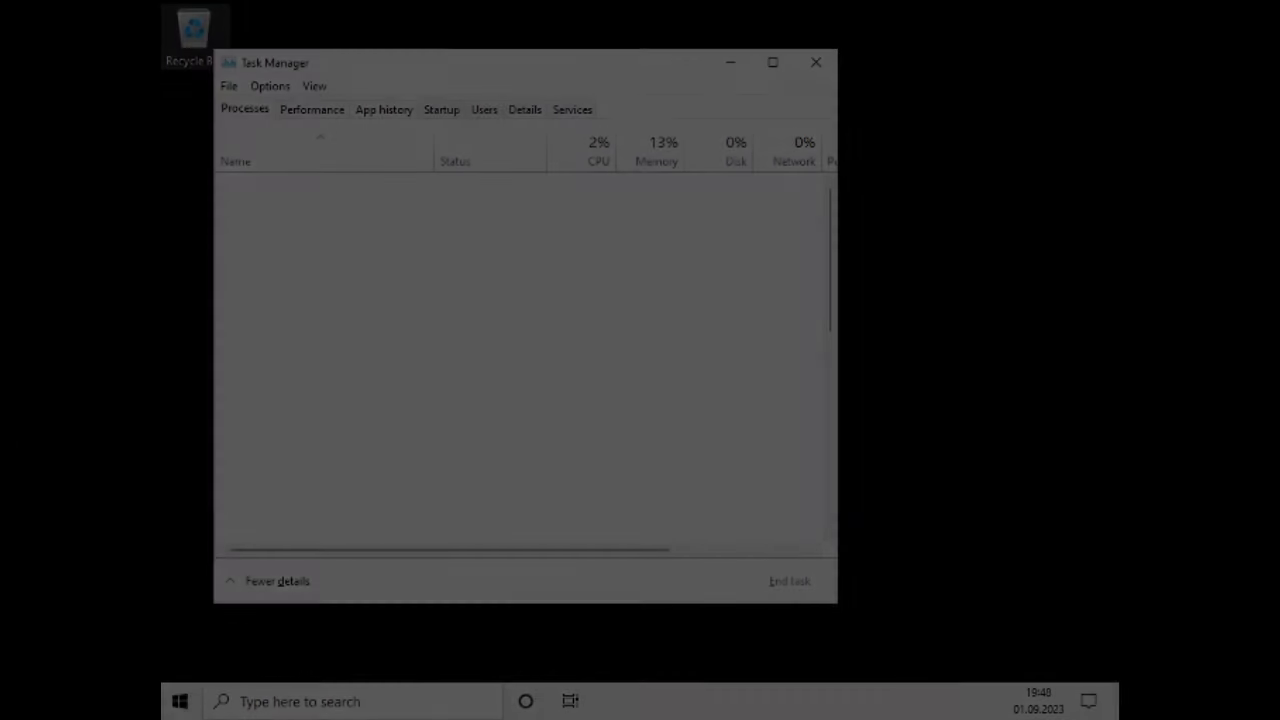
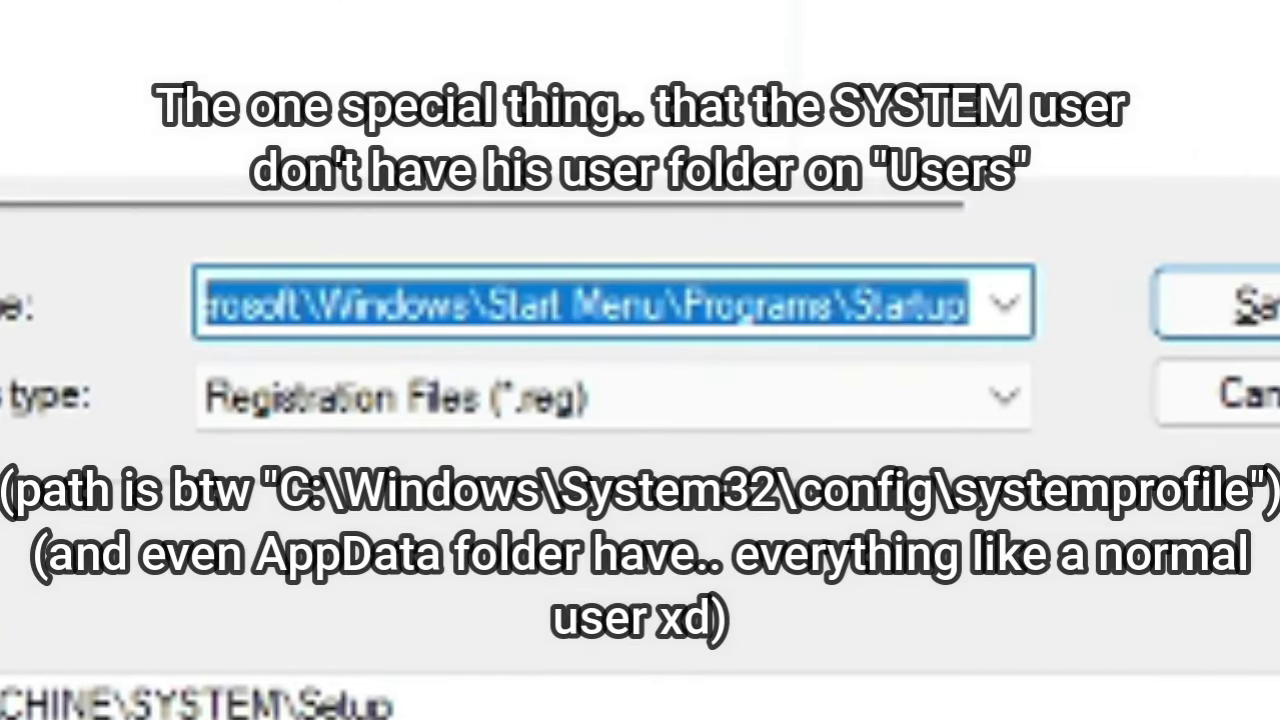
Clear the Startup path from the registry export's file name and close Registry Editor, Task Manager and the remaining dialogs.
{"action": "key", "text": "BackSpace"}
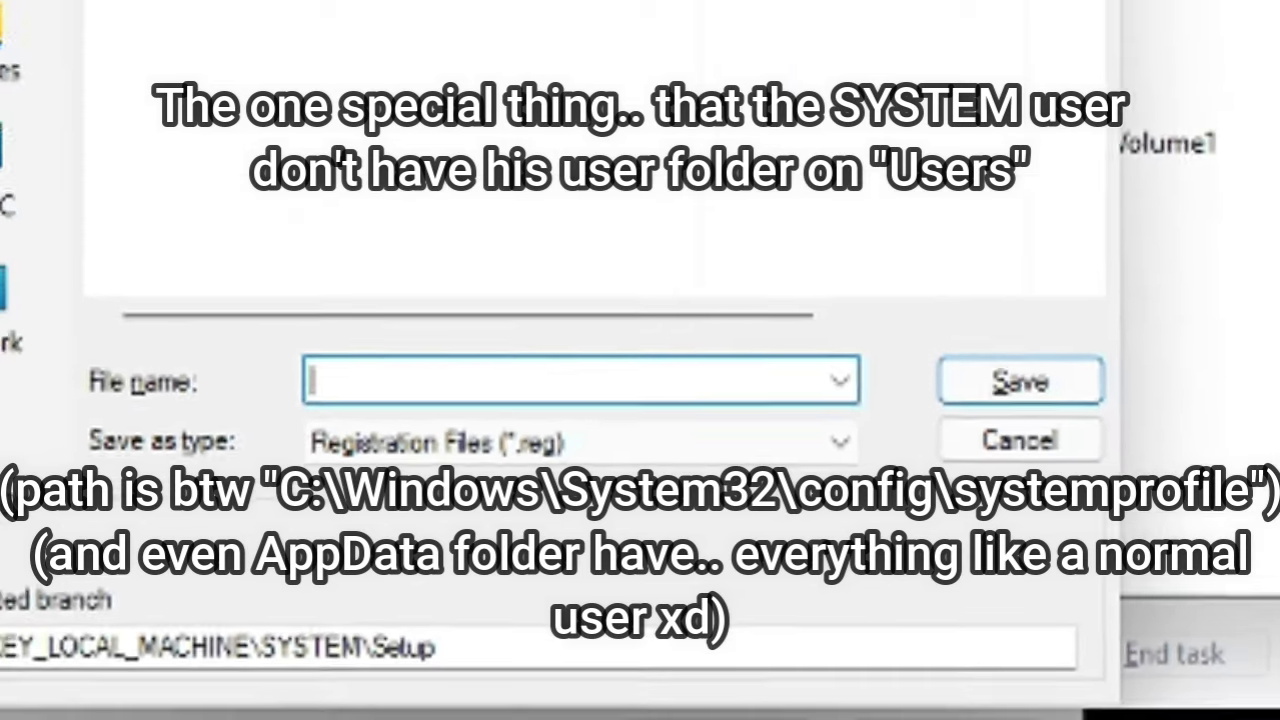
{"action": "type", "text": "havin"}
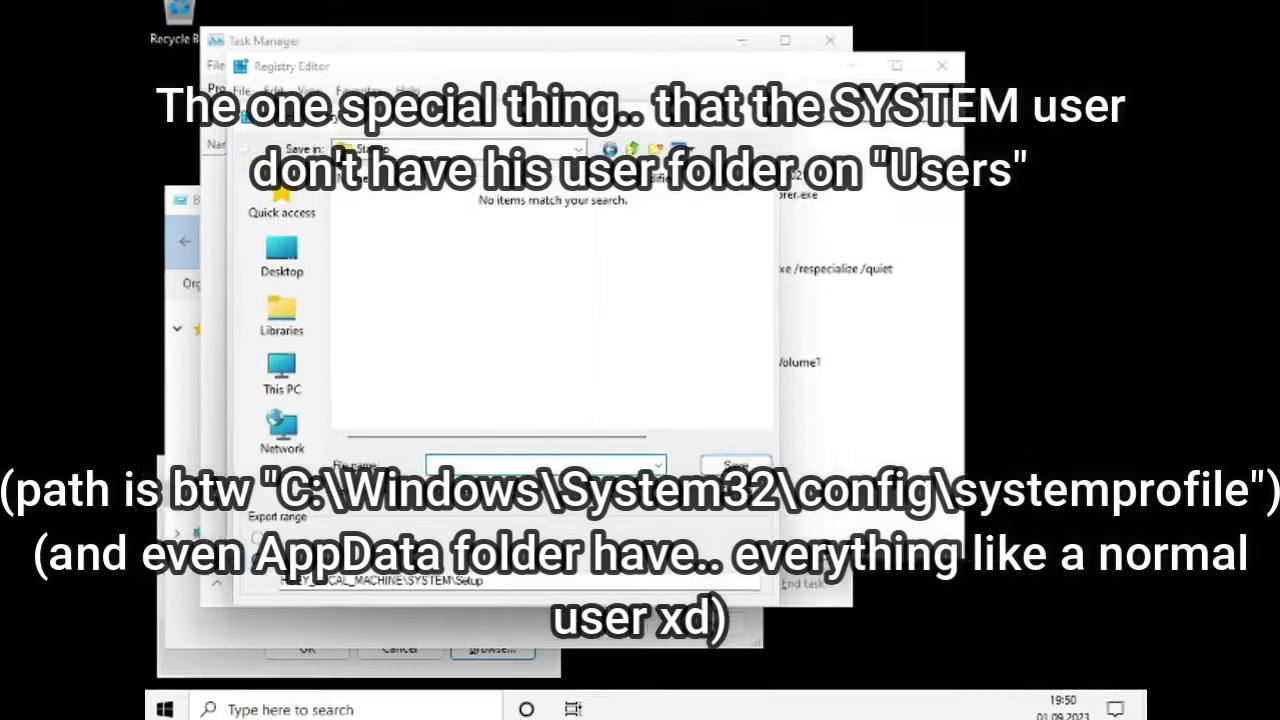
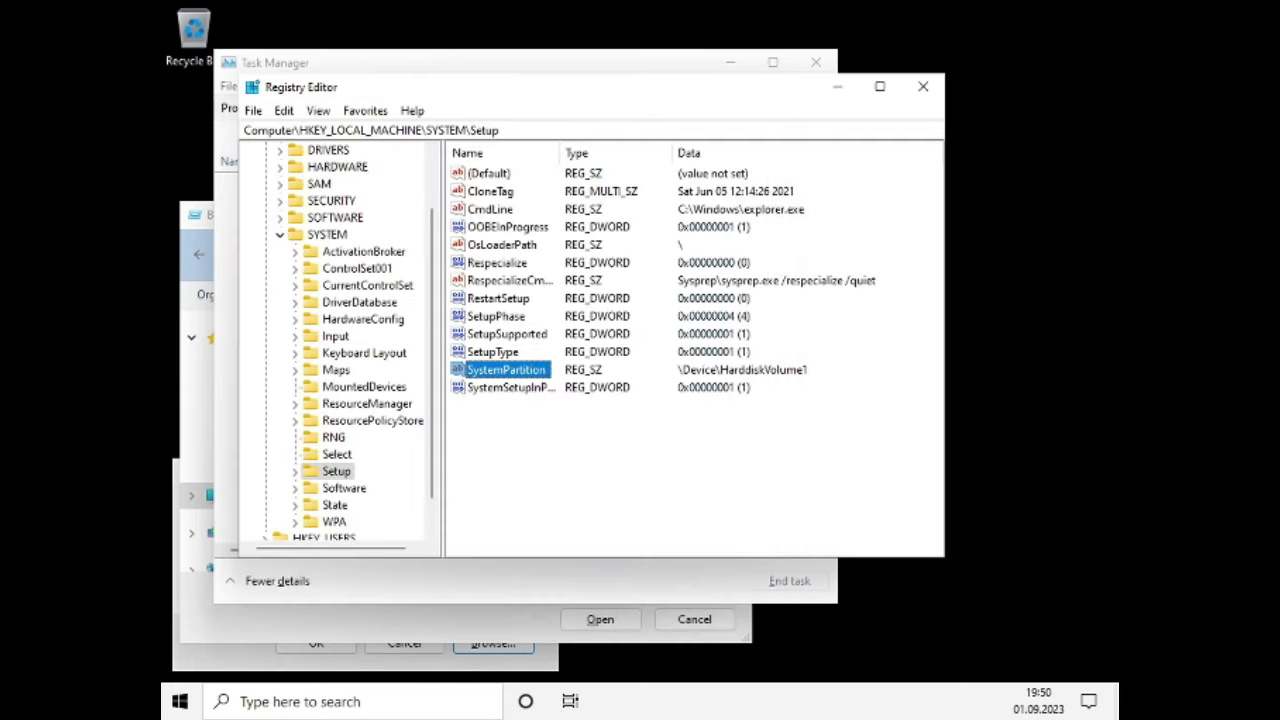
{"action": "left_click", "coordinate": [923, 87]}
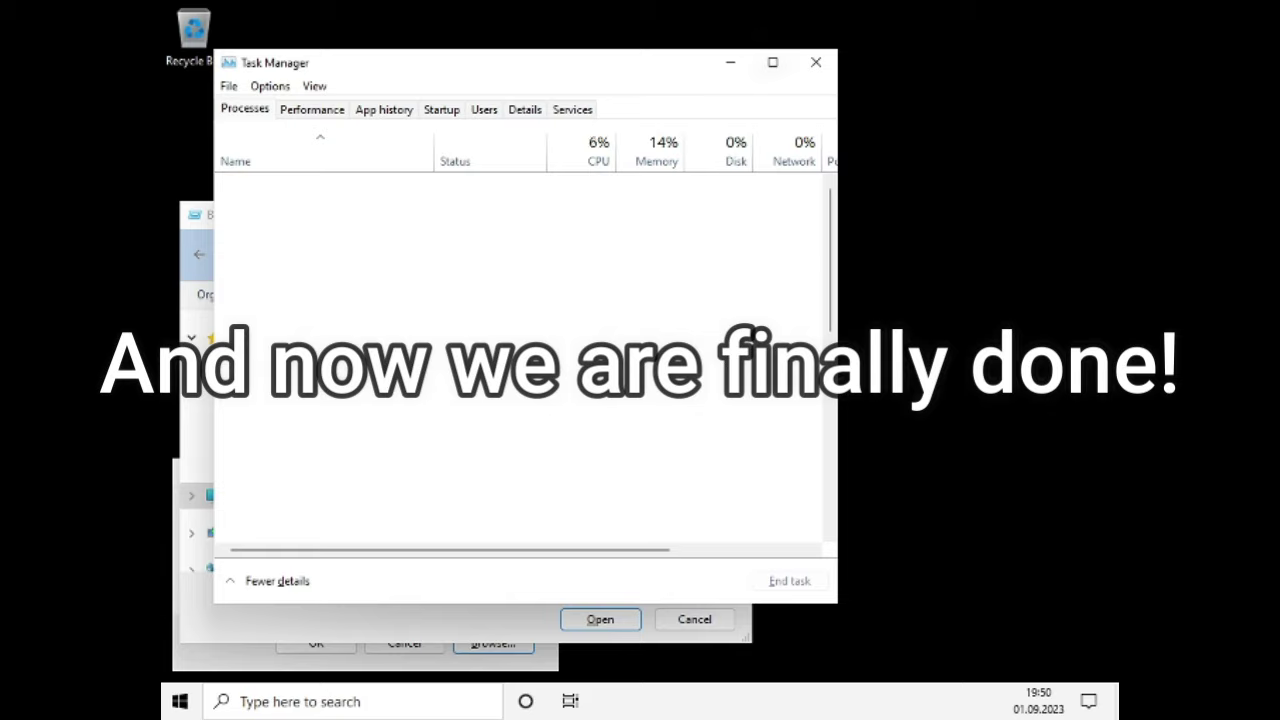
{"action": "left_click", "coordinate": [816, 62]}
{"action": "key", "text": "alt+F4"}
{"action": "key", "text": "alt+F4"}
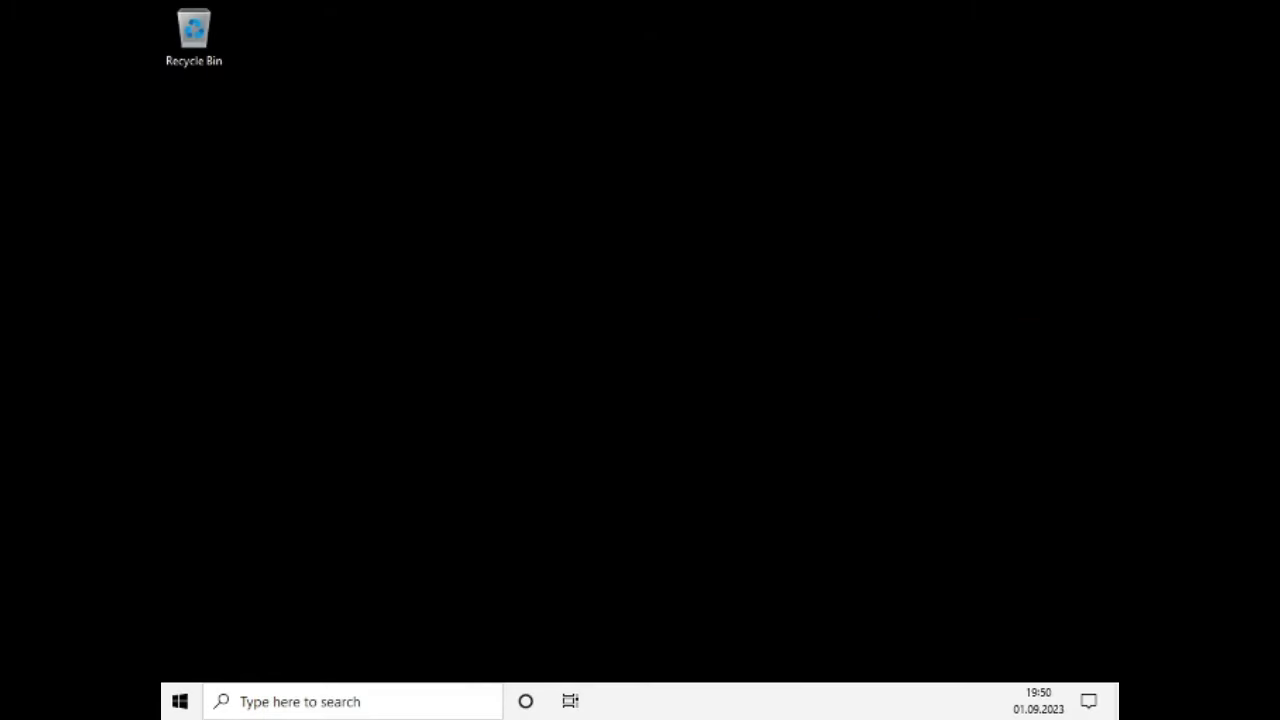
Try to open the desktop's personalization settings and dismiss the error dialogs.
{"action": "right_click", "coordinate": [532, 179]}
{"action": "key", "text": "Down"}
{"action": "key", "text": "Return"}
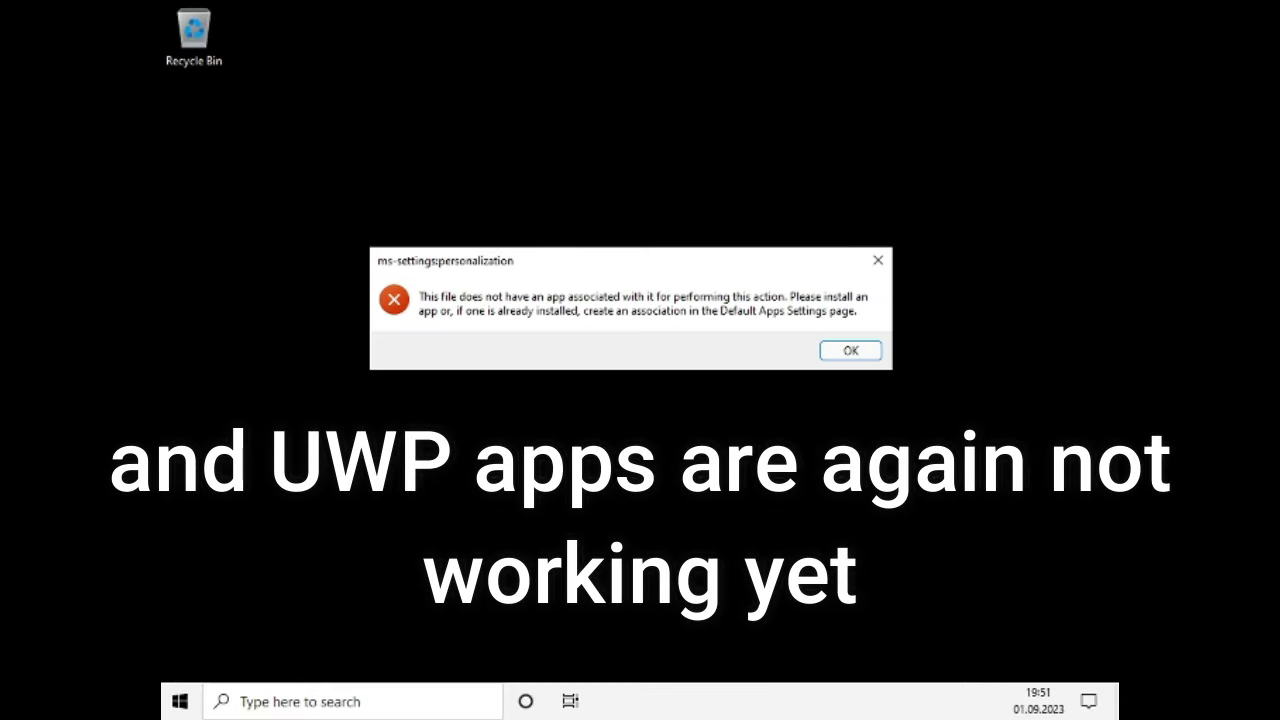
{"action": "key", "text": "Return"}
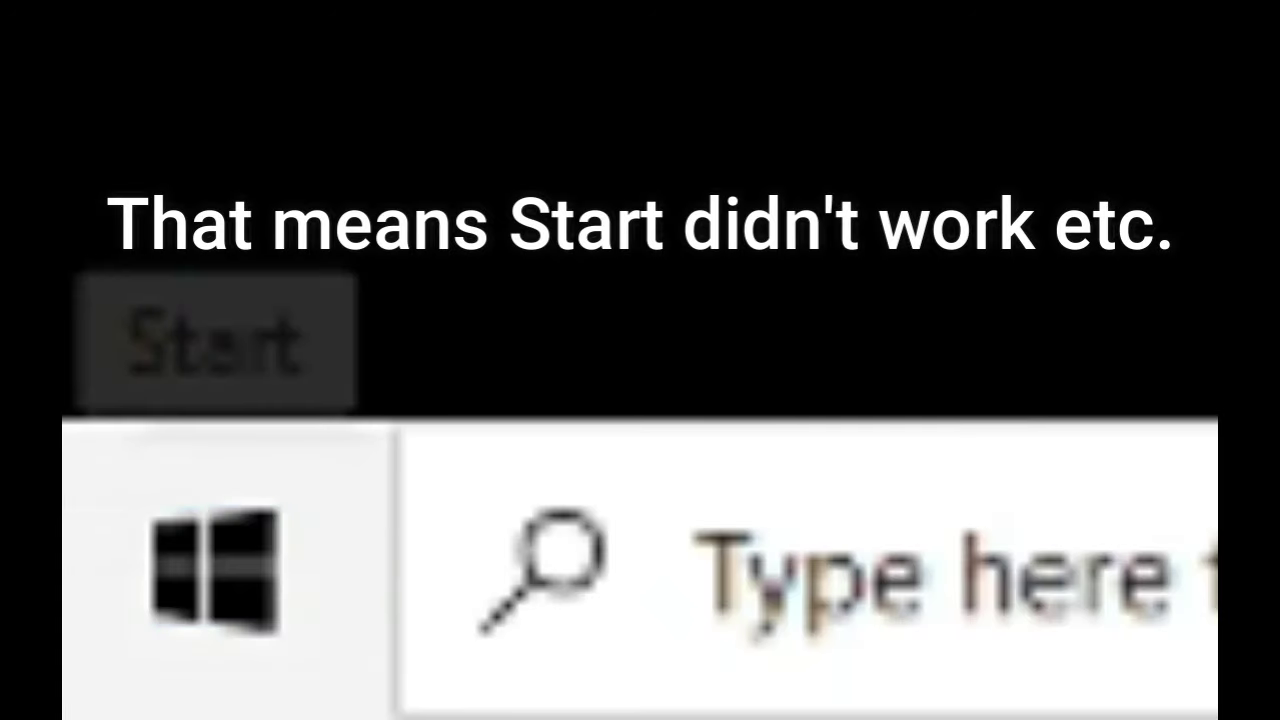
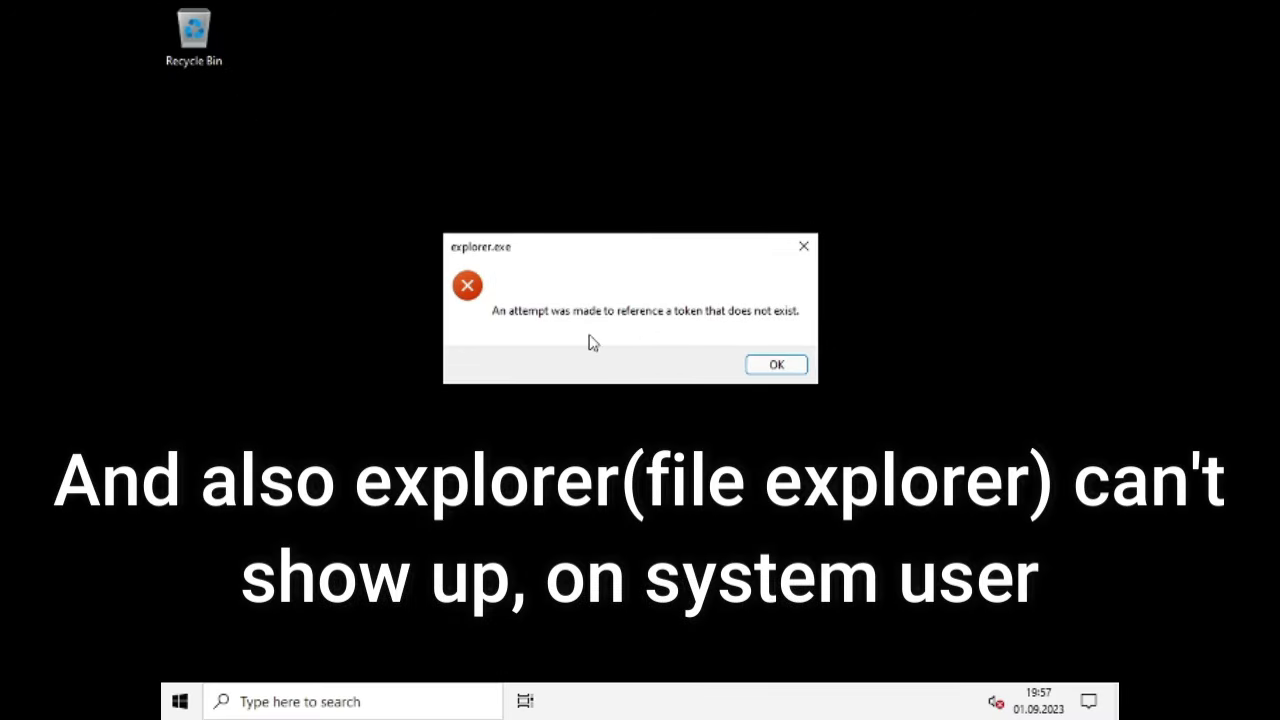
{"action": "left_click", "coordinate": [773, 364]}
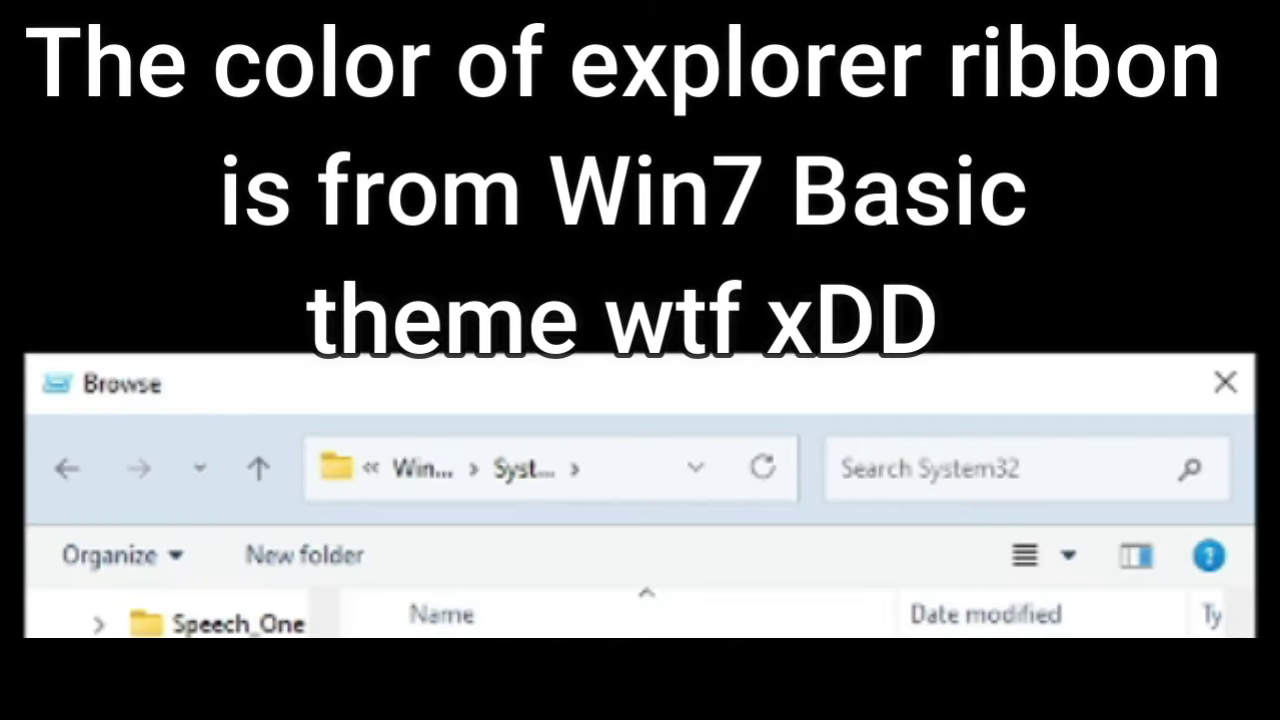
Select the SystemPropertiesAdvanced program in the System32 folder.
{"action": "left_click_drag", "start_coordinate": [746, 364], "coordinate": [746, 434]}
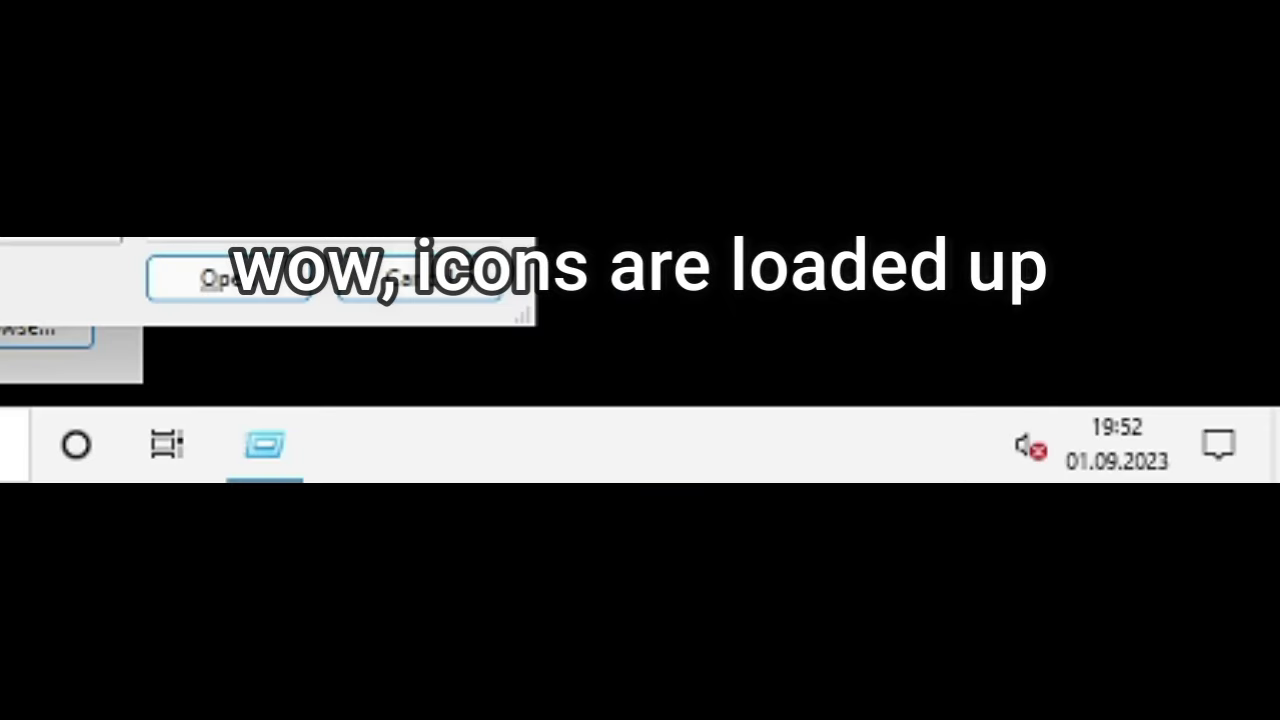
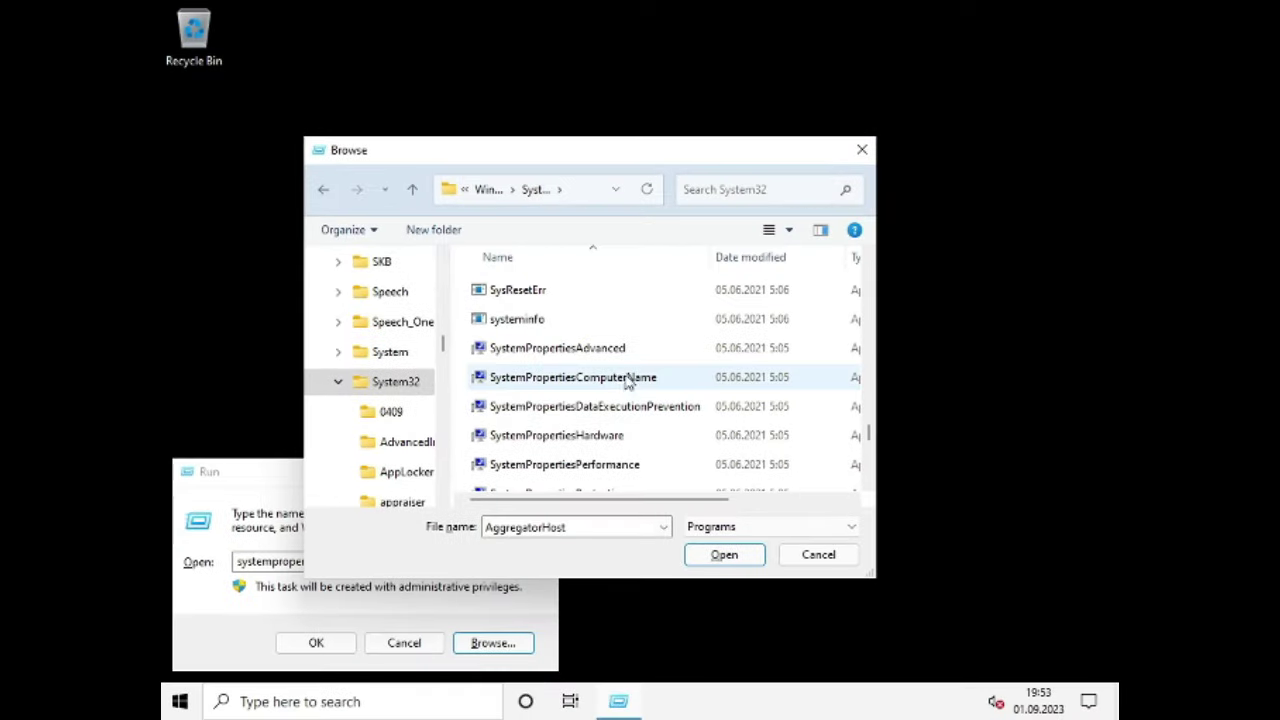
{"action": "left_click", "coordinate": [418, 530]}
Toggle the People option of the taskbar twice and hide the Cortana button.
{"action": "right_click", "coordinate": [784, 701]}
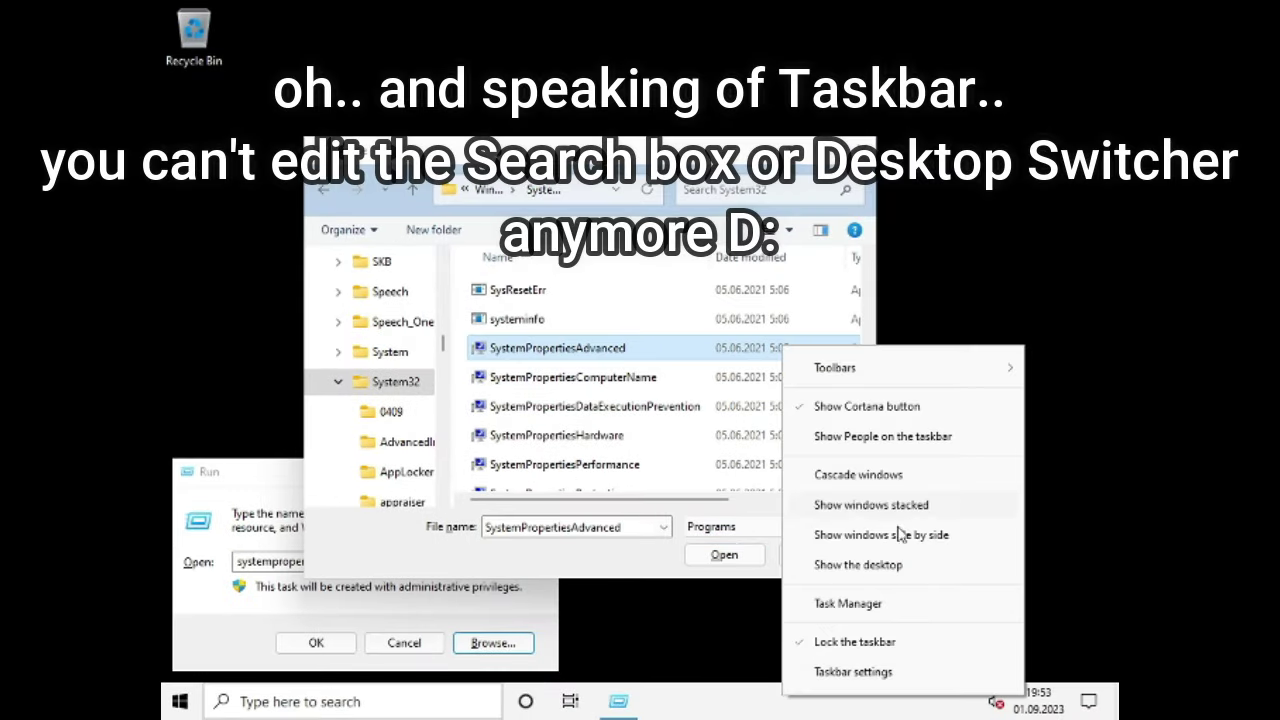
{"action": "left_click", "coordinate": [904, 439]}
{"action": "right_click", "coordinate": [836, 703]}
{"action": "left_click", "coordinate": [930, 444]}
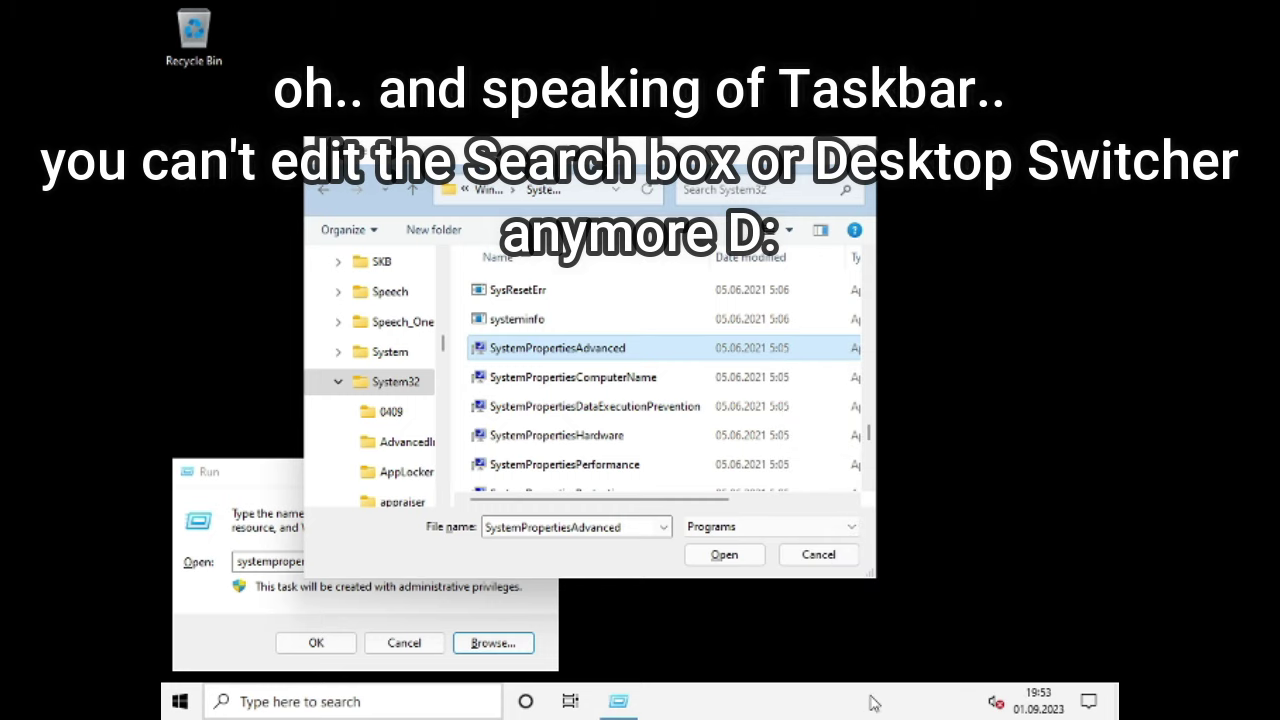
{"action": "right_click", "coordinate": [870, 696]}
{"action": "left_click", "coordinate": [930, 407]}
Add the Address toolbar to the taskbar.
{"action": "right_click", "coordinate": [808, 704]}
{"action": "mouse_move", "coordinate": [808, 370]}
{"action": "left_click", "coordinate": [713, 435]}
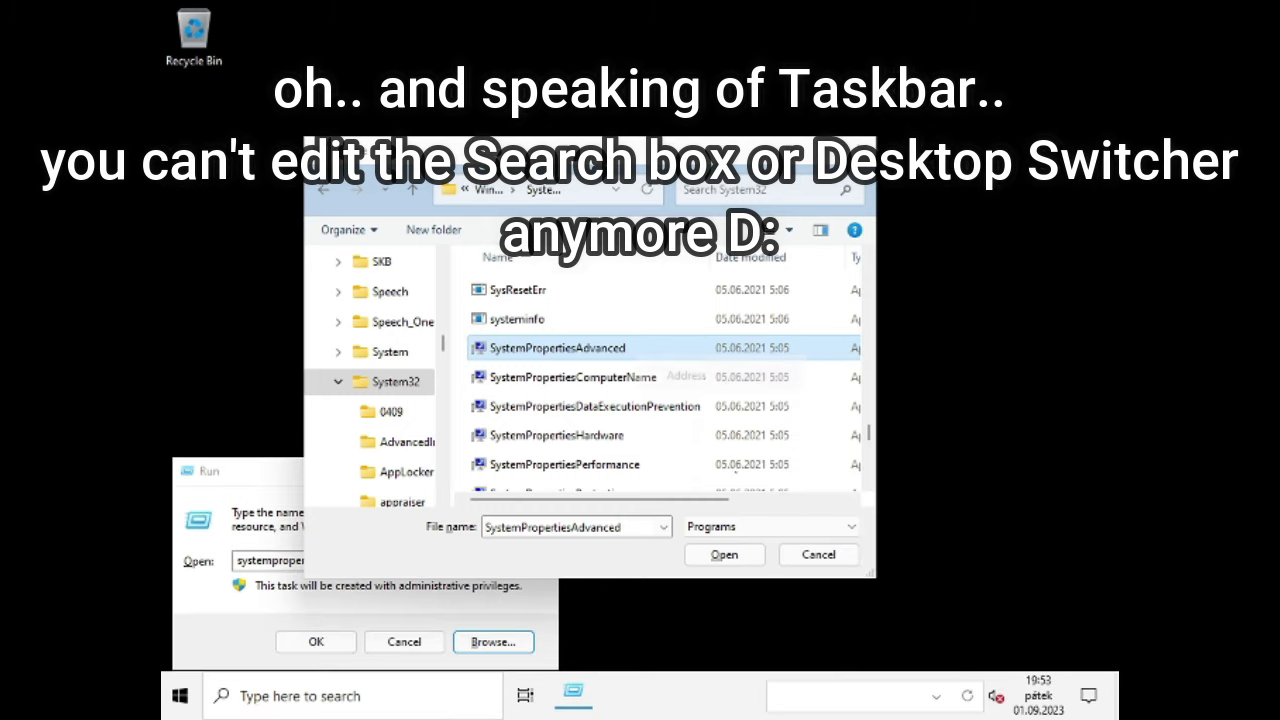
Check the options offered for the taskbar and its search box for a search or task view setting.
{"action": "right_click", "coordinate": [707, 695]}
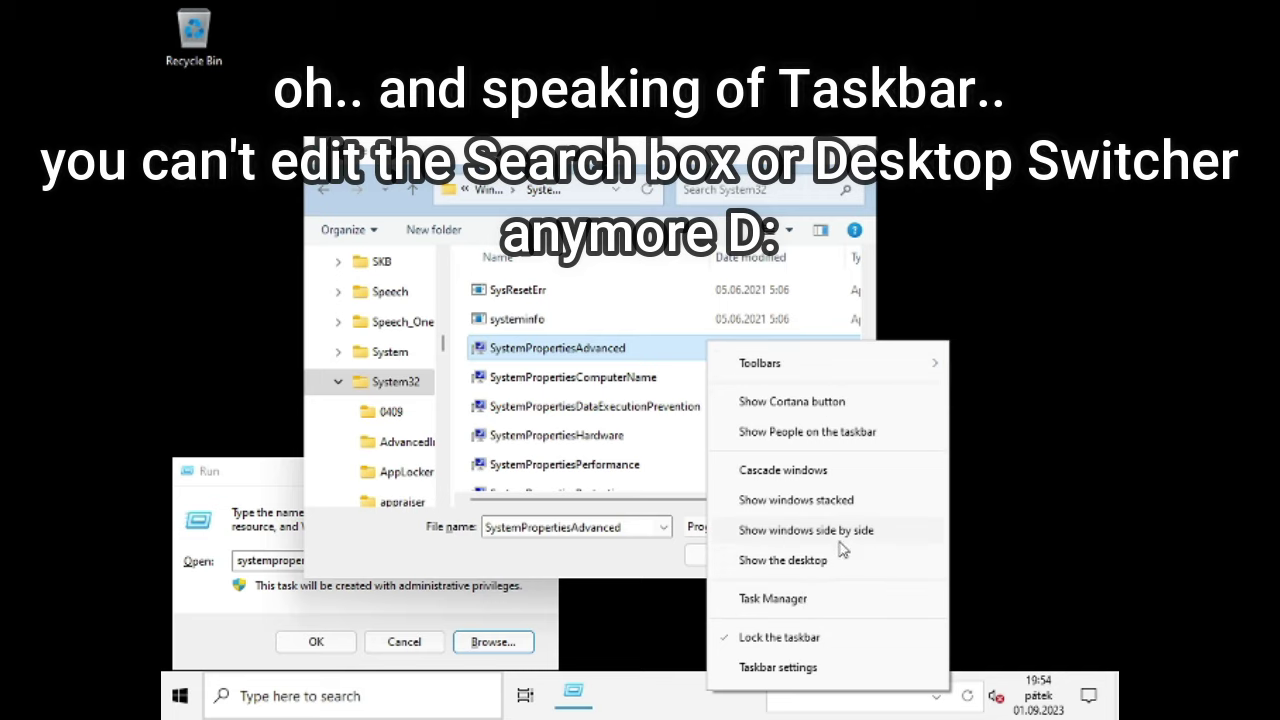
{"action": "left_click", "coordinate": [775, 711]}
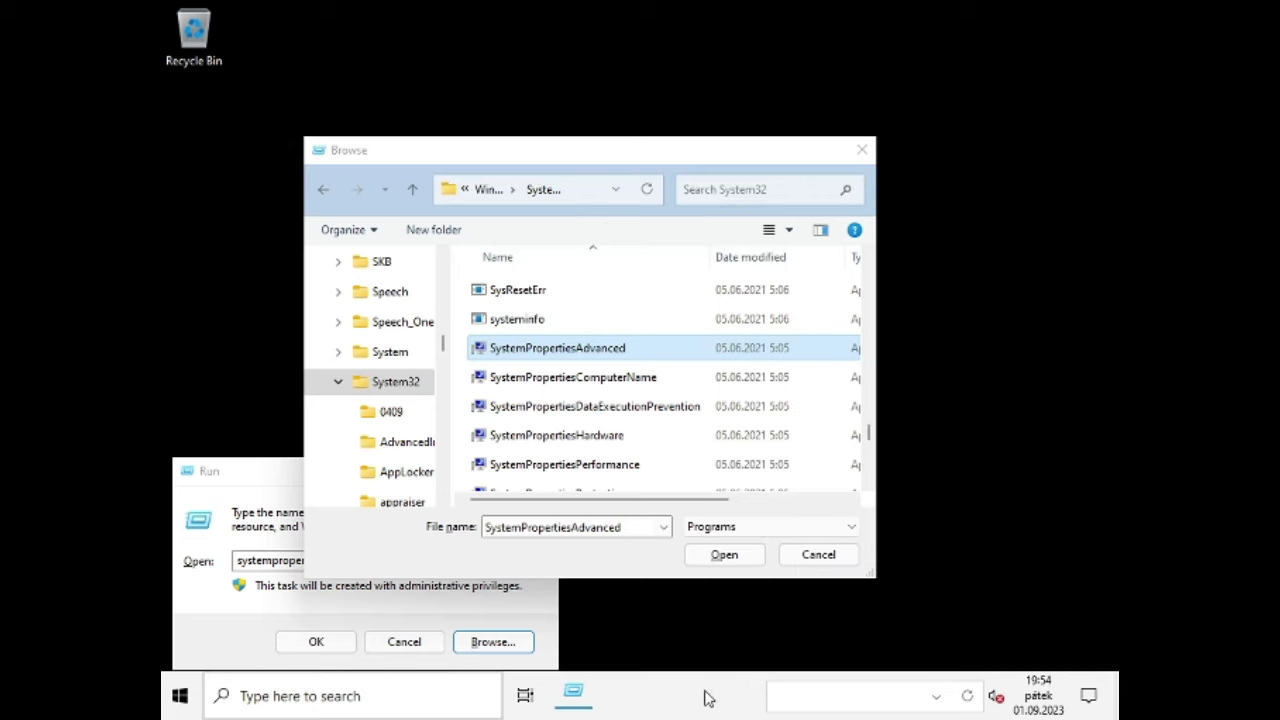
{"action": "right_click", "coordinate": [709, 697]}
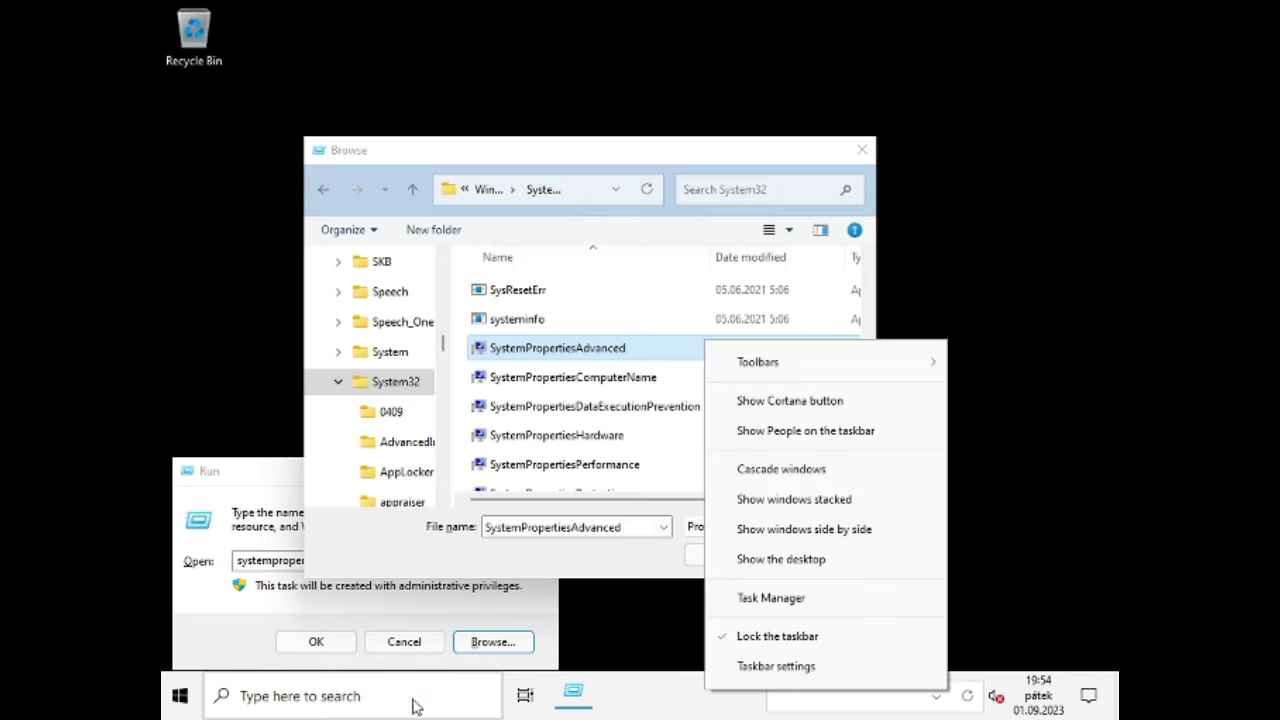
{"action": "right_click", "coordinate": [417, 703]}
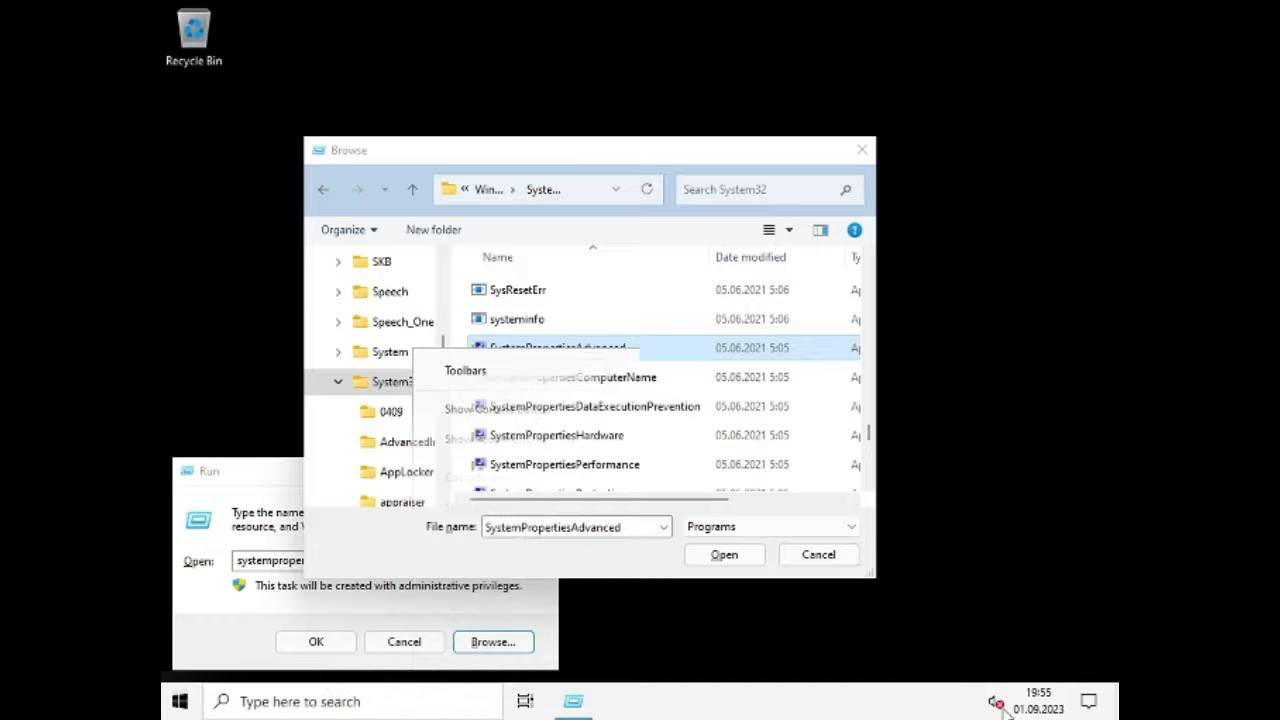
Launch SystemPropertiesAdvanced from the System32 folder and show its computer name settings.
{"action": "right_click", "coordinate": [620, 347]}
{"action": "left_click", "coordinate": [686, 409]}
{"action": "left_click", "coordinate": [338, 166]}
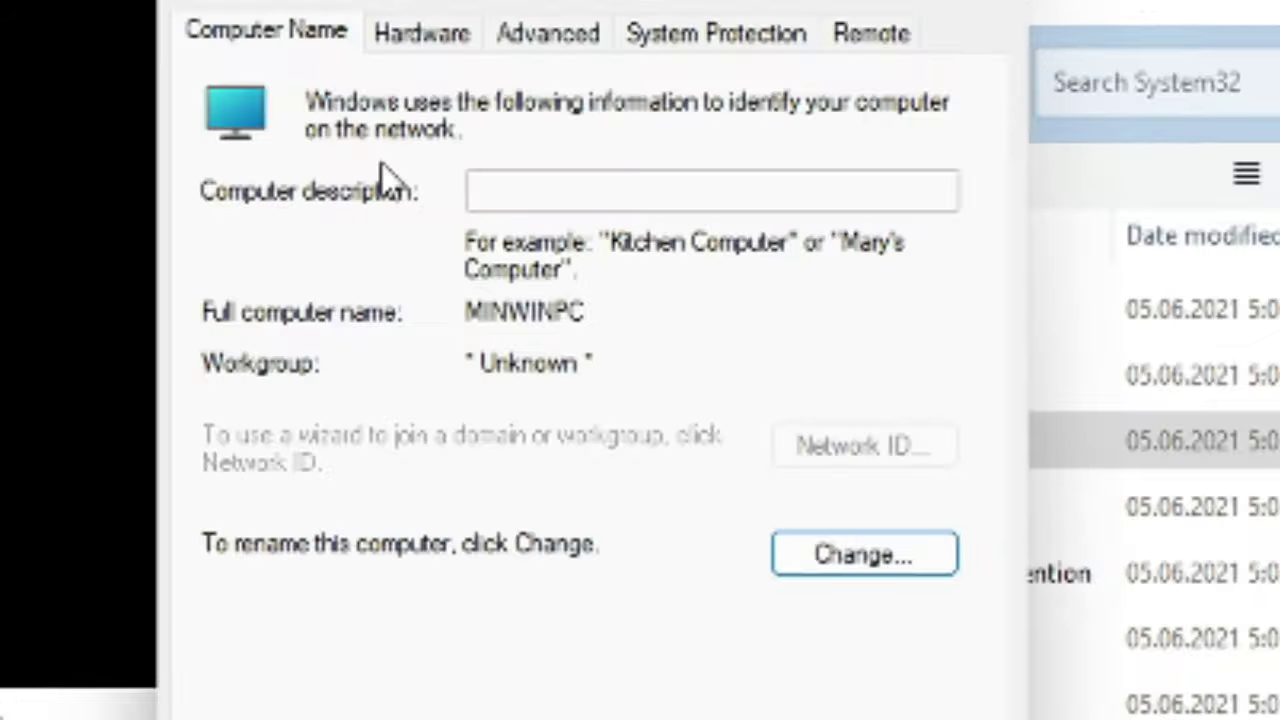
Try to rename the computer, entering WINSYSUSER and replacing its last three letters with KRR, and cancel the name change.
{"action": "left_click_drag", "start_coordinate": [478, 312], "coordinate": [423, 312]}
{"action": "left_click", "coordinate": [911, 499]}
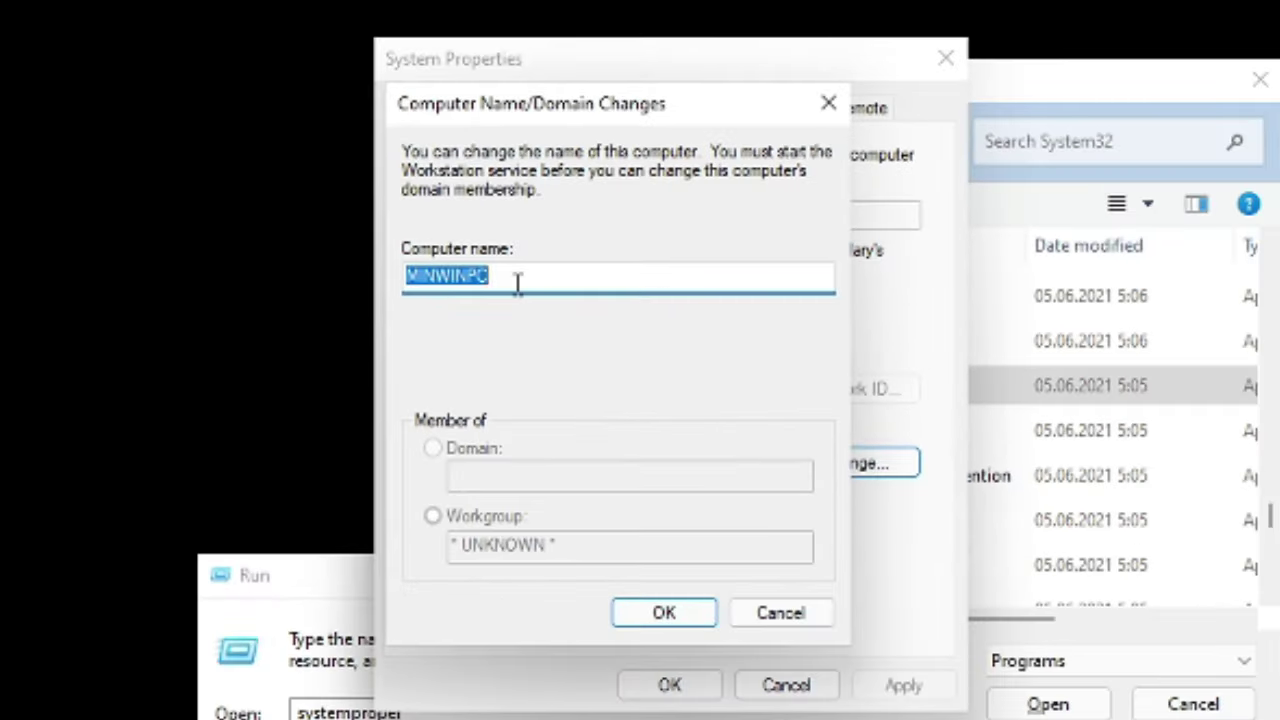
{"action": "type", "text": "WINSYSUSER"}
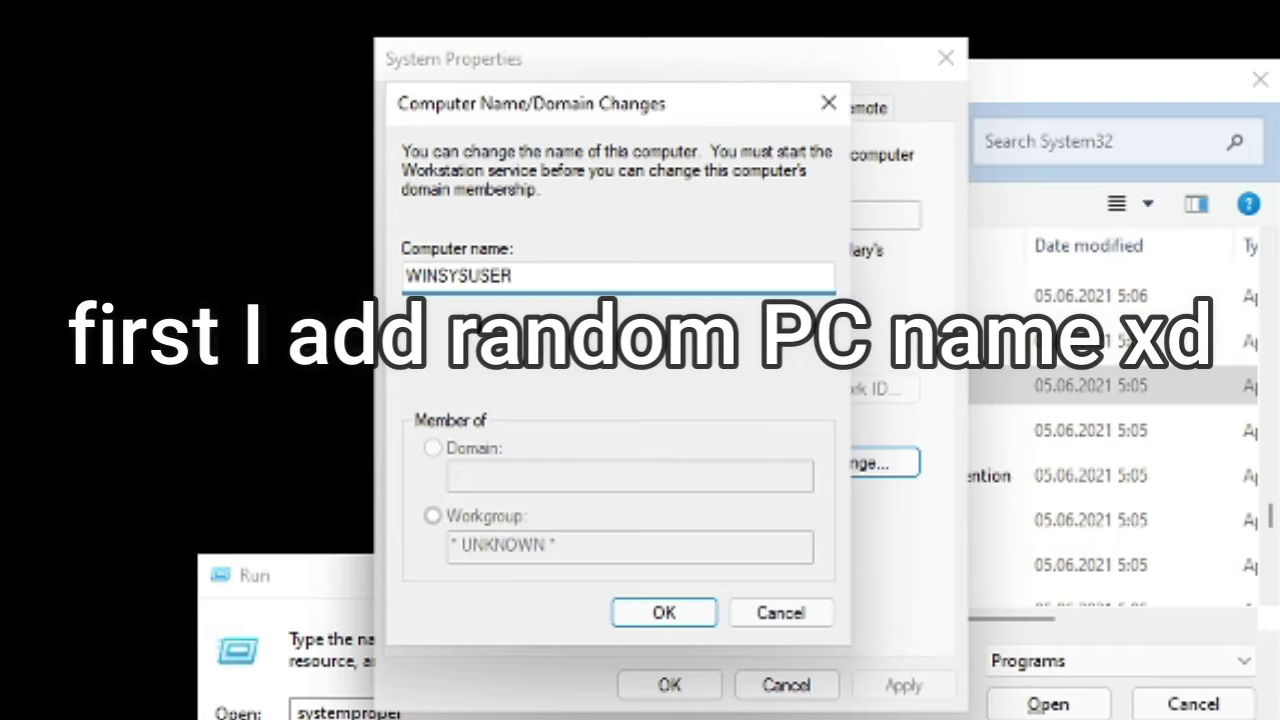
{"action": "key", "text": "BackSpace"}
{"action": "key", "text": "BackSpace"}
{"action": "key", "text": "BackSpace"}
{"action": "type", "text": "KRR"}
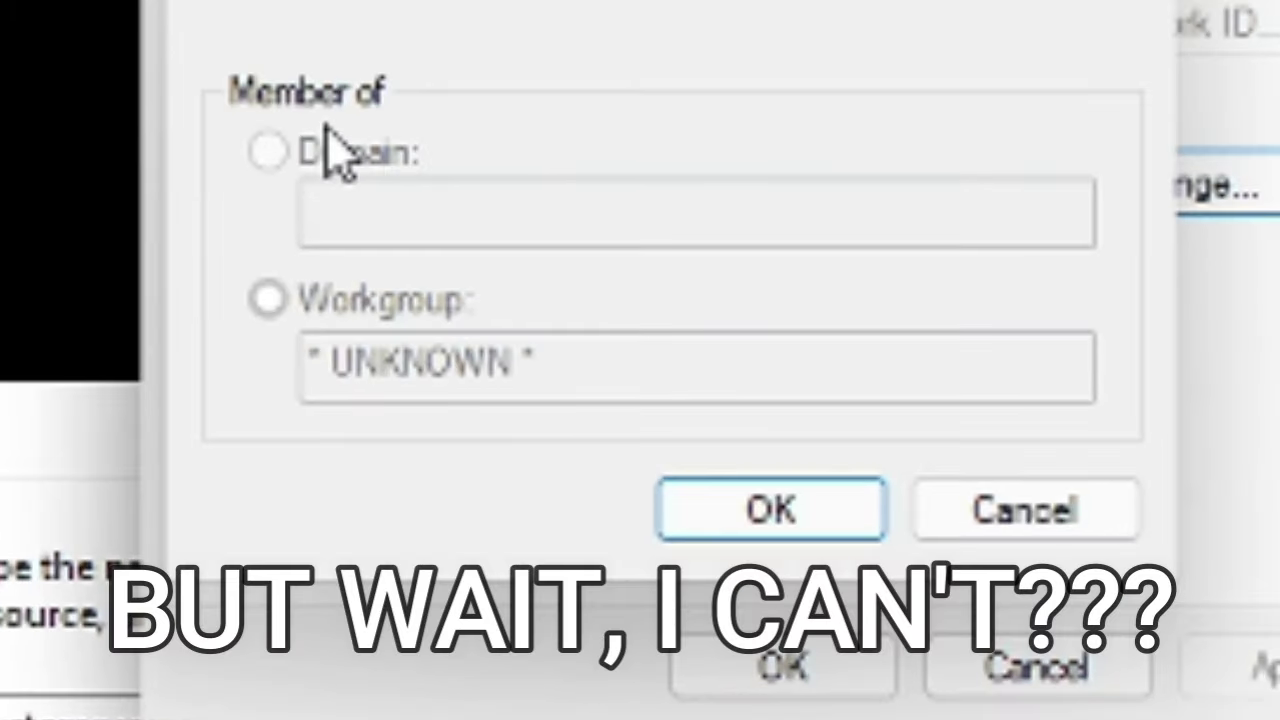
{"action": "key", "text": "Return"}
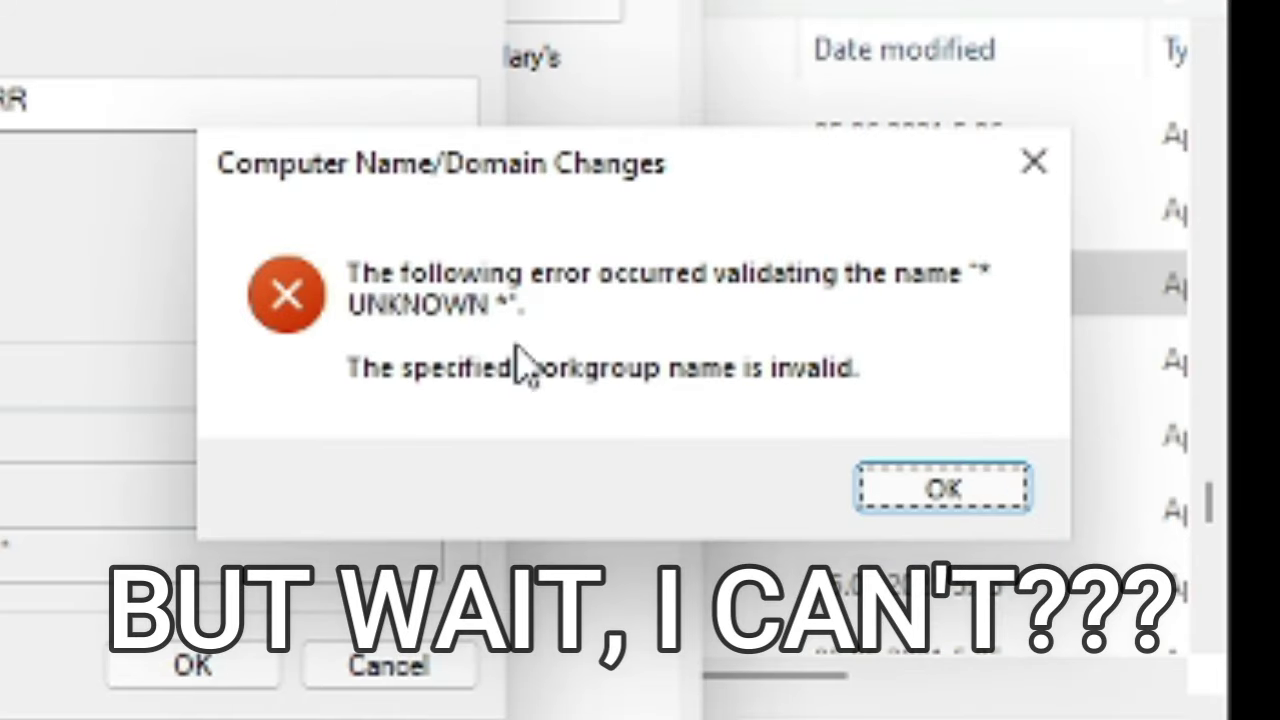
{"action": "left_click", "coordinate": [943, 488]}
{"action": "left_click", "coordinate": [388, 665]}
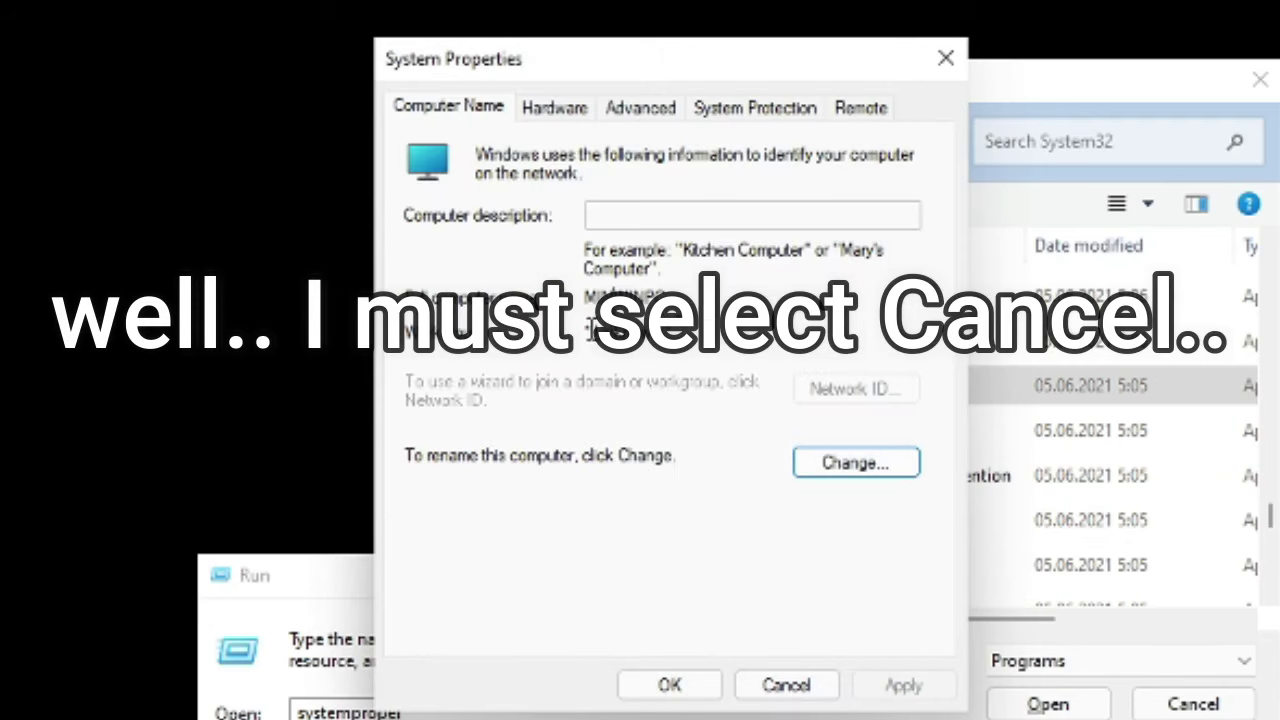
Look through the hardware and advanced system properties and open the performance settings.
{"action": "left_click", "coordinate": [554, 107]}
{"action": "left_click", "coordinate": [640, 107]}
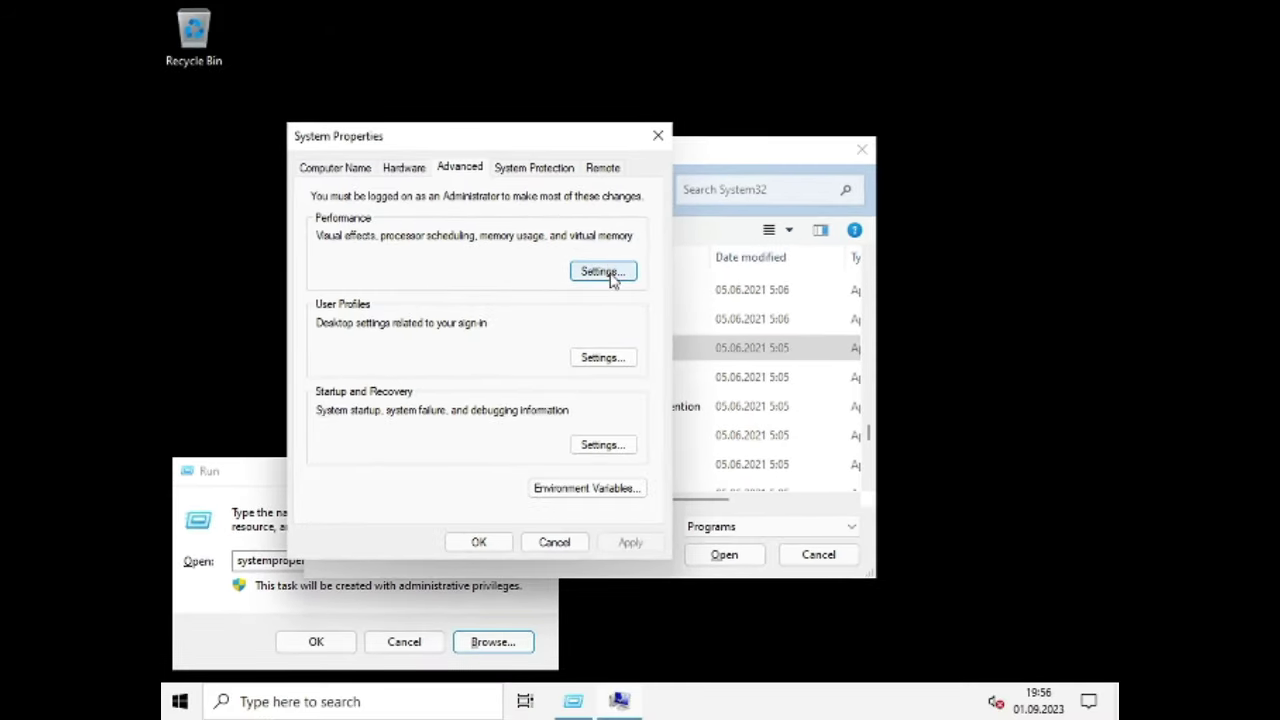
{"action": "left_click", "coordinate": [603, 271]}
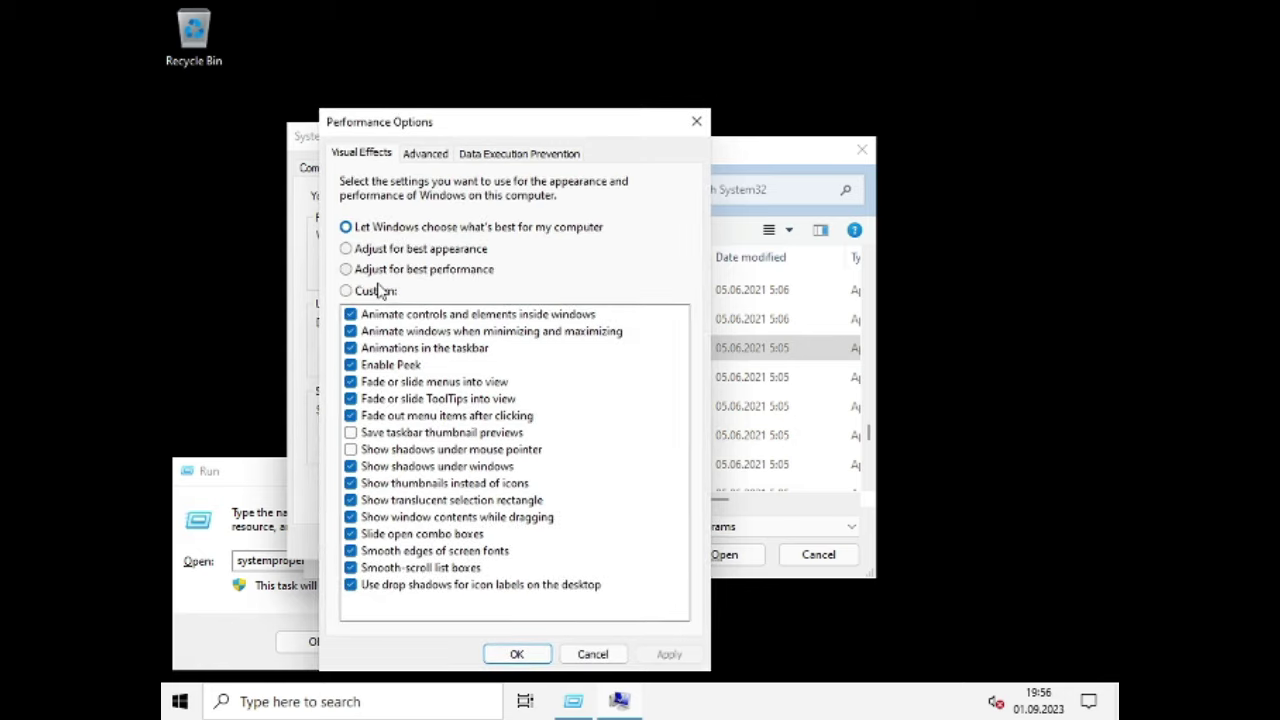
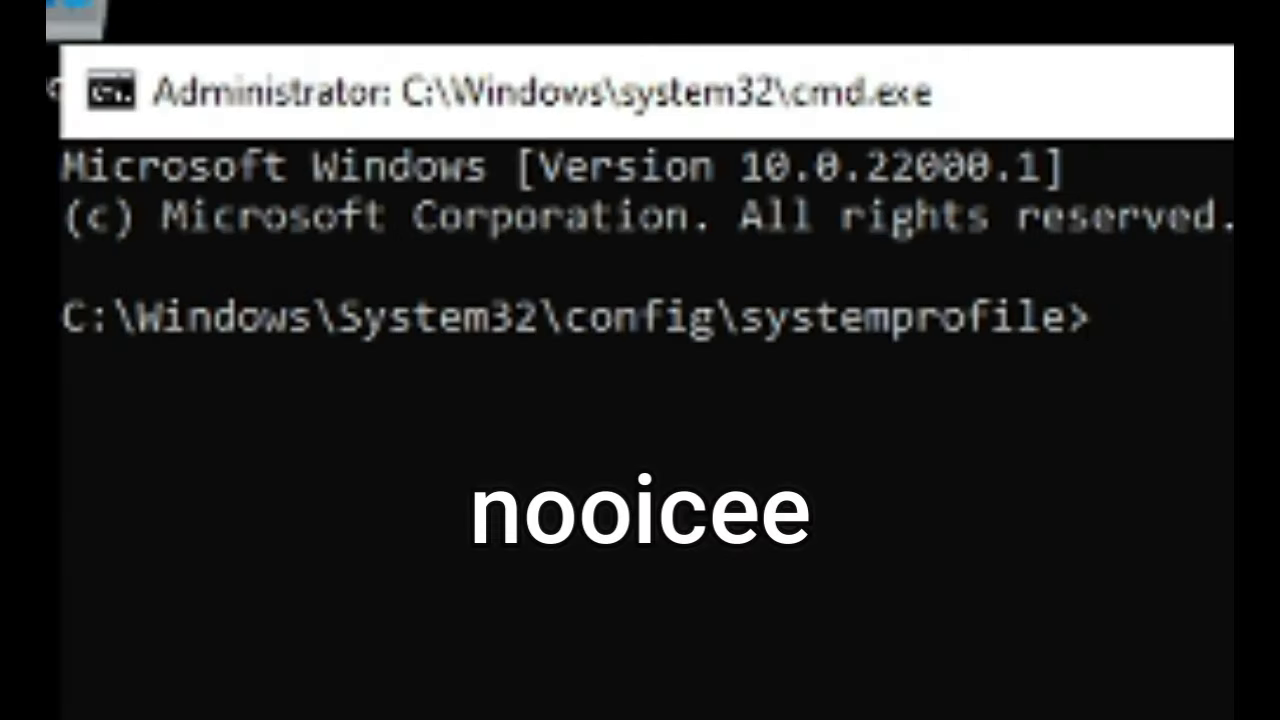
{"action": "left_click_drag", "start_coordinate": [1120, 318], "coordinate": [577, 319]}
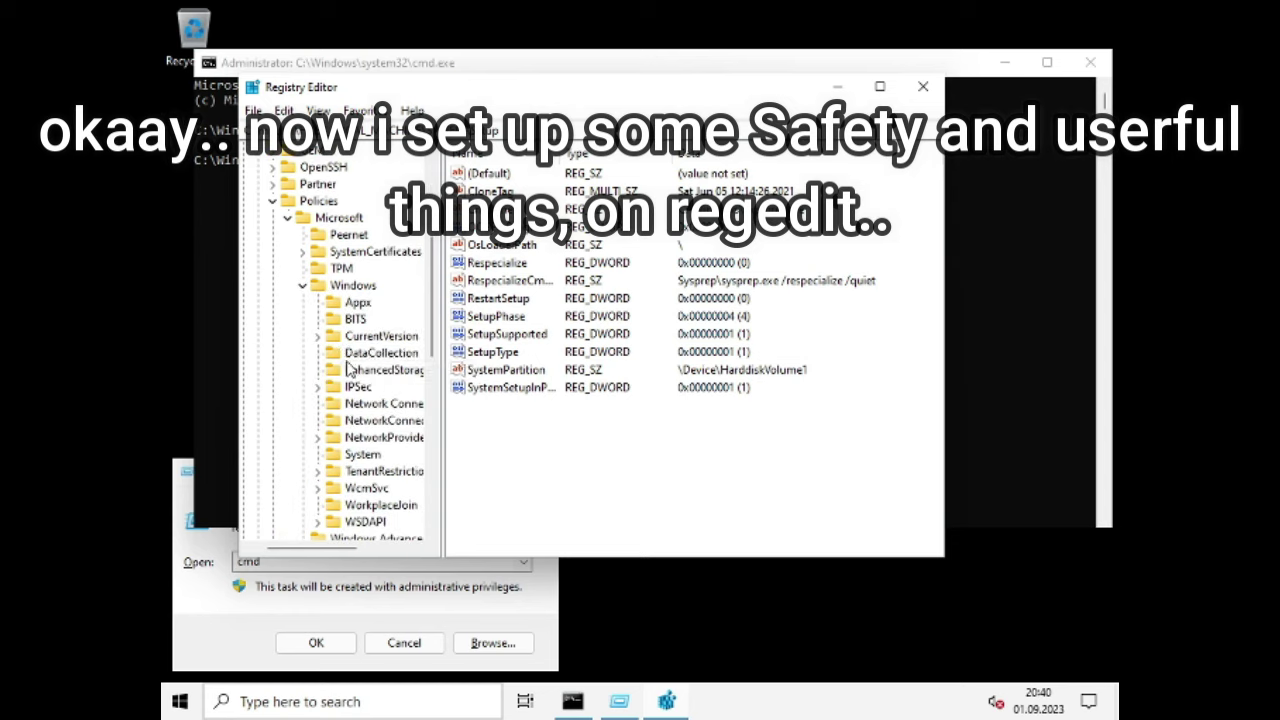
Add a DWORD value under the DataCollection policy key and delete the new value from the Windows policies key.
{"action": "left_click", "coordinate": [352, 354]}
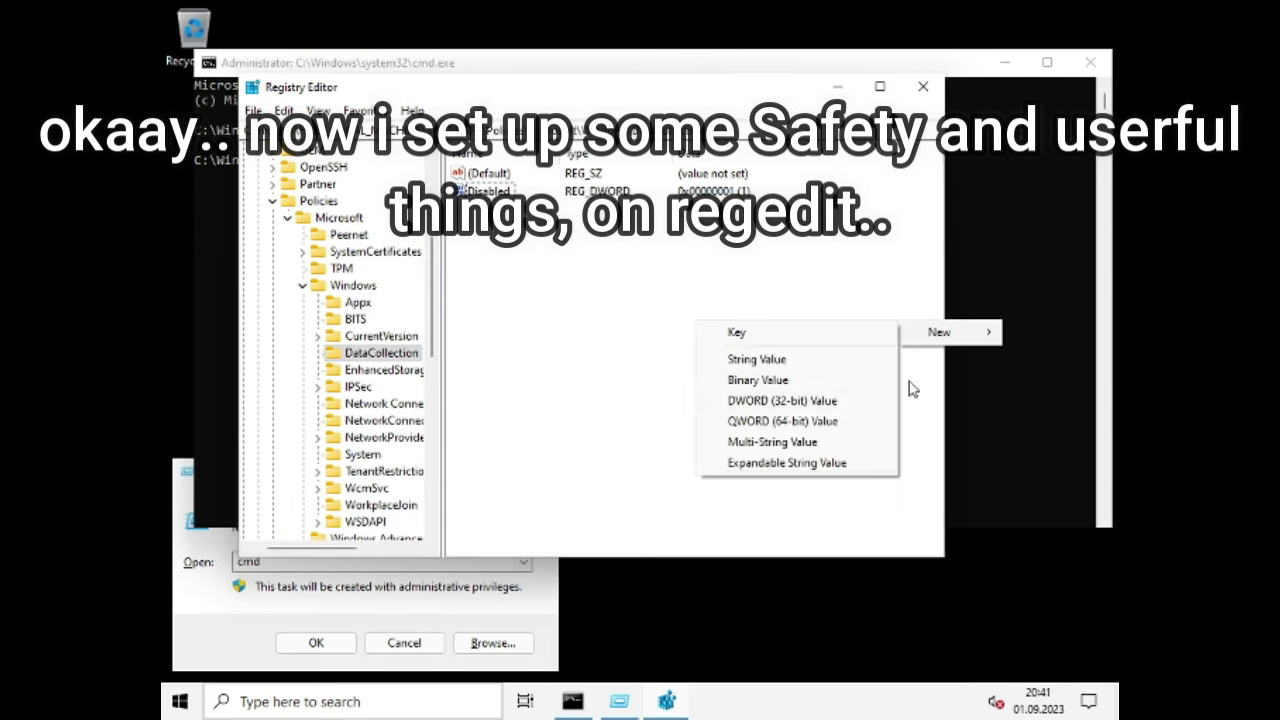
{"action": "left_click", "coordinate": [786, 408]}
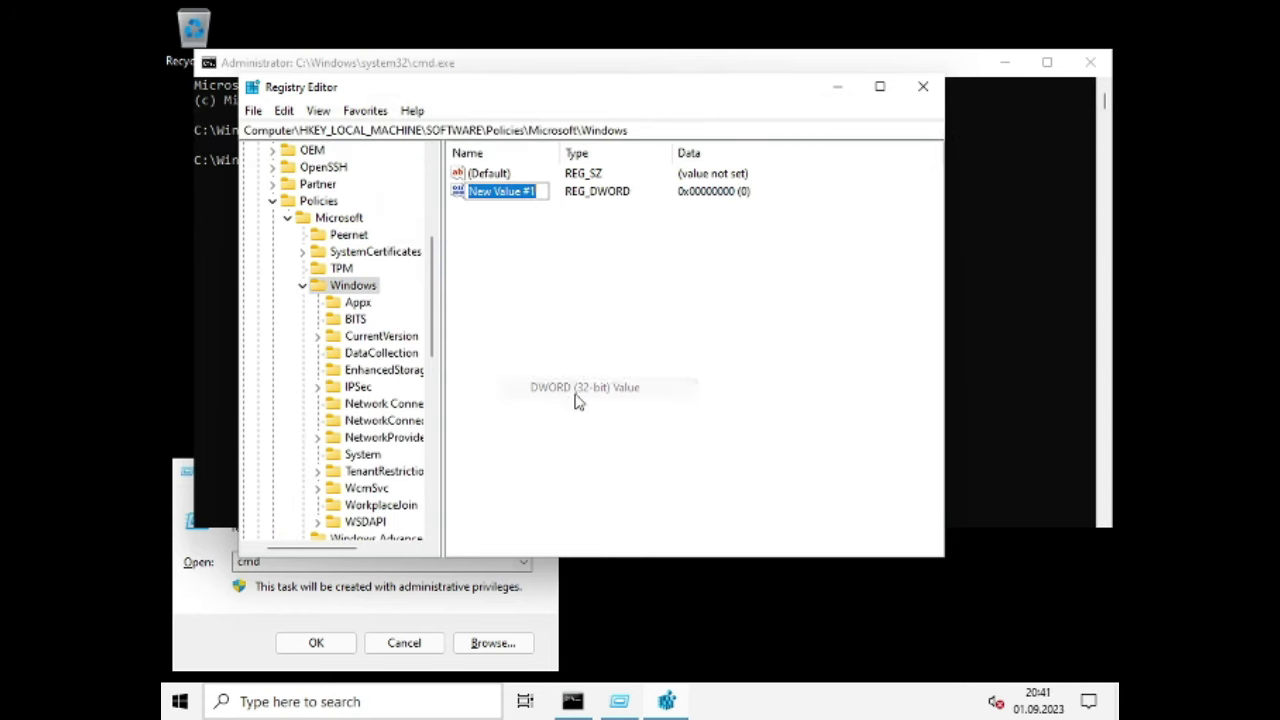
{"action": "key", "text": "Delete"}
{"action": "key", "text": "Return"}
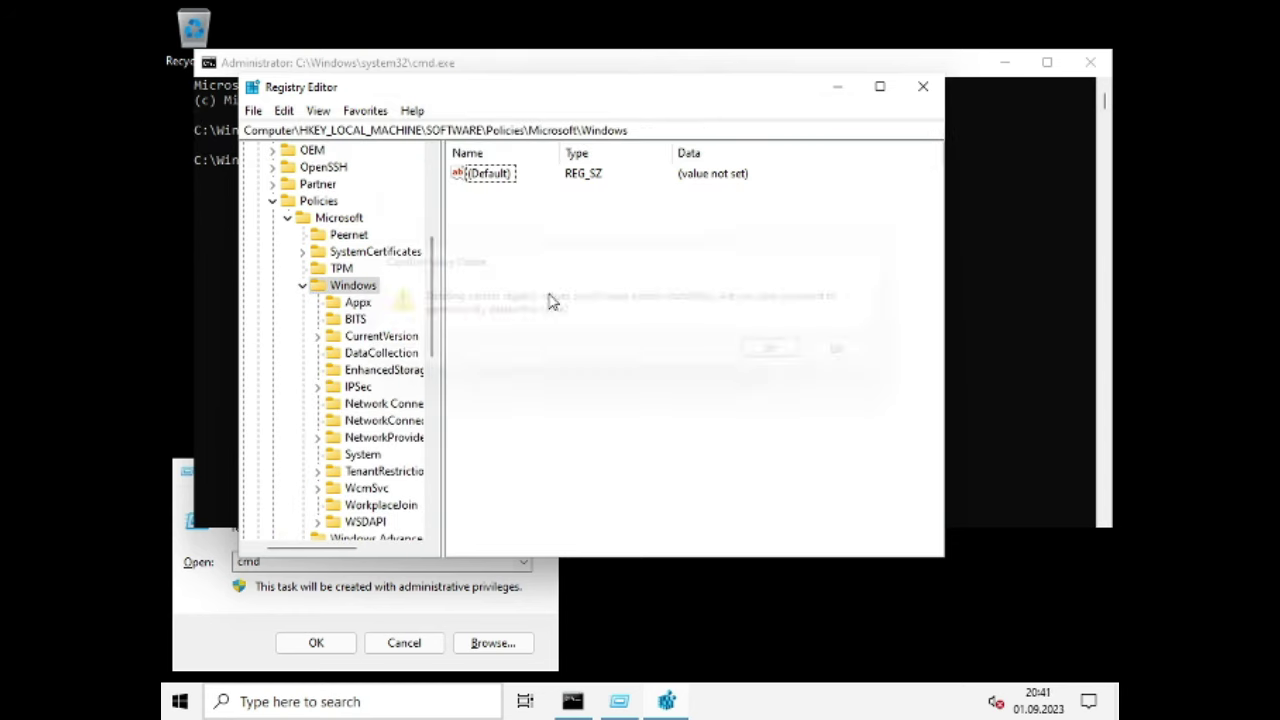
Create an OOBE key under the Windows policies key and add a DWORD value with a name beginning DisablePrivacyExper.
{"action": "type", "text": "OOBE"}
{"action": "key", "text": "Return"}
{"action": "right_click", "coordinate": [618, 316]}
{"action": "mouse_move", "coordinate": [640, 326]}
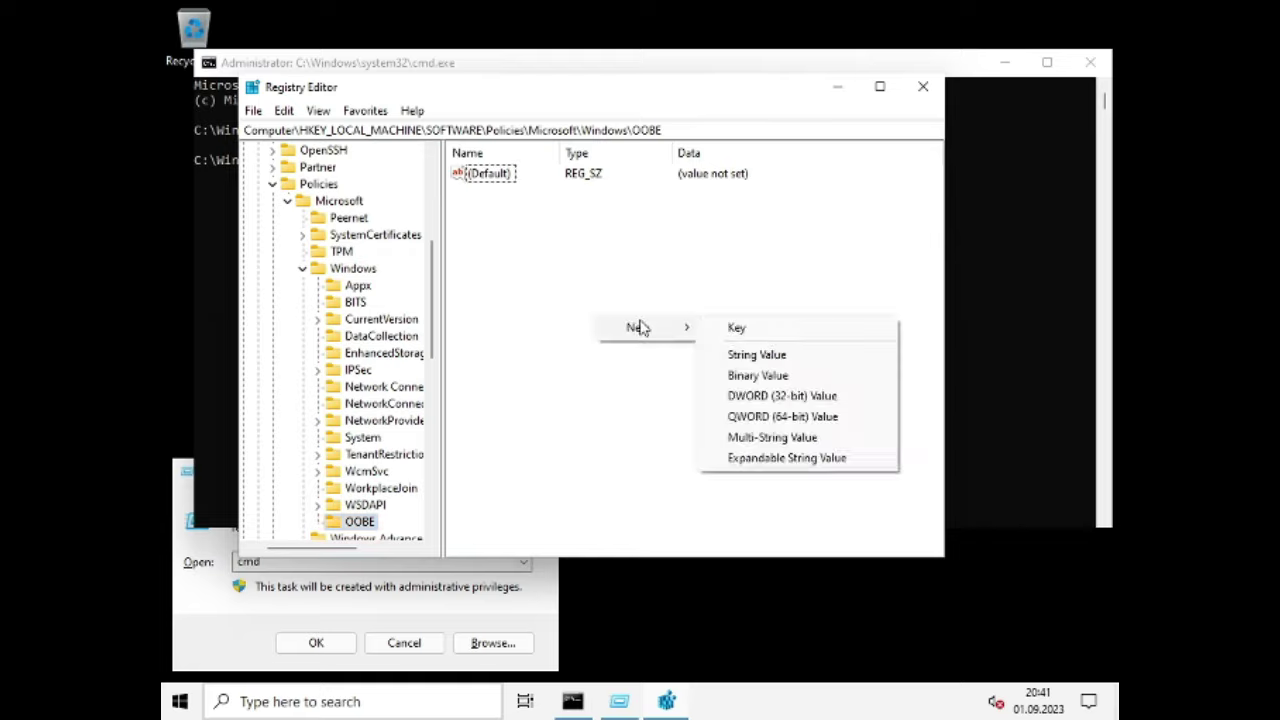
{"action": "left_click", "coordinate": [800, 391]}
{"action": "type", "text": "DisablePrivacyExper"}
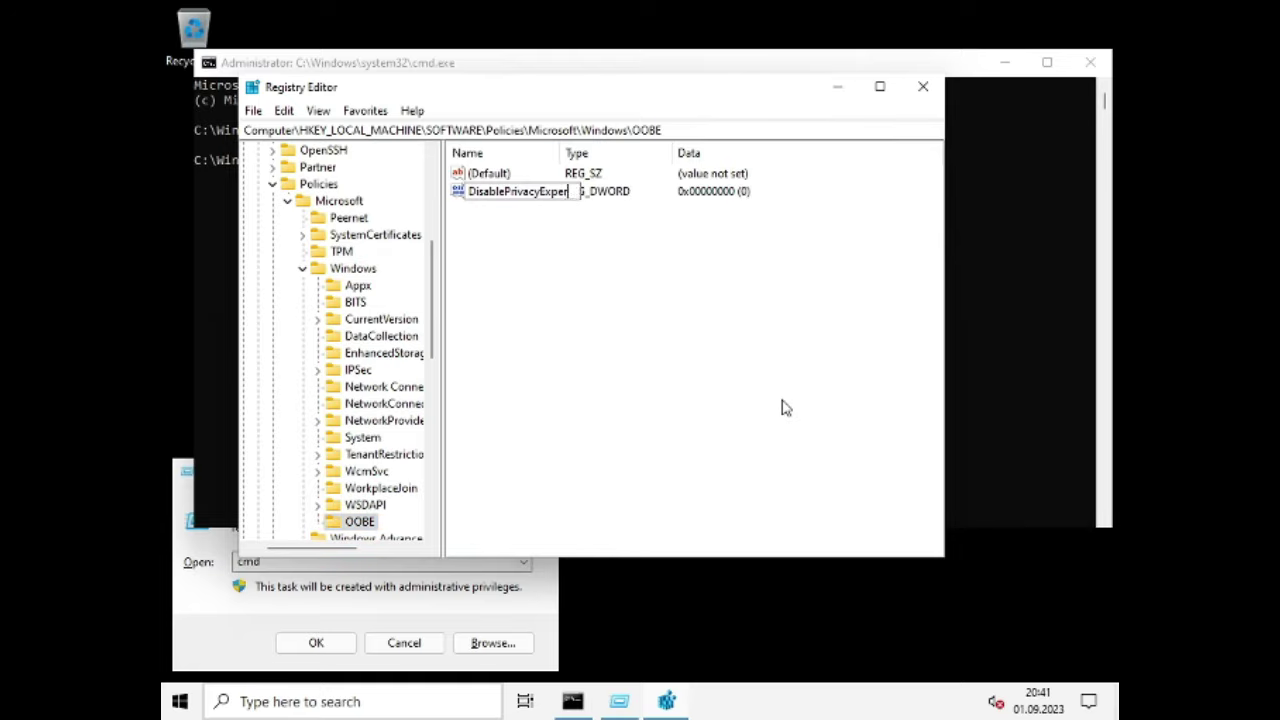
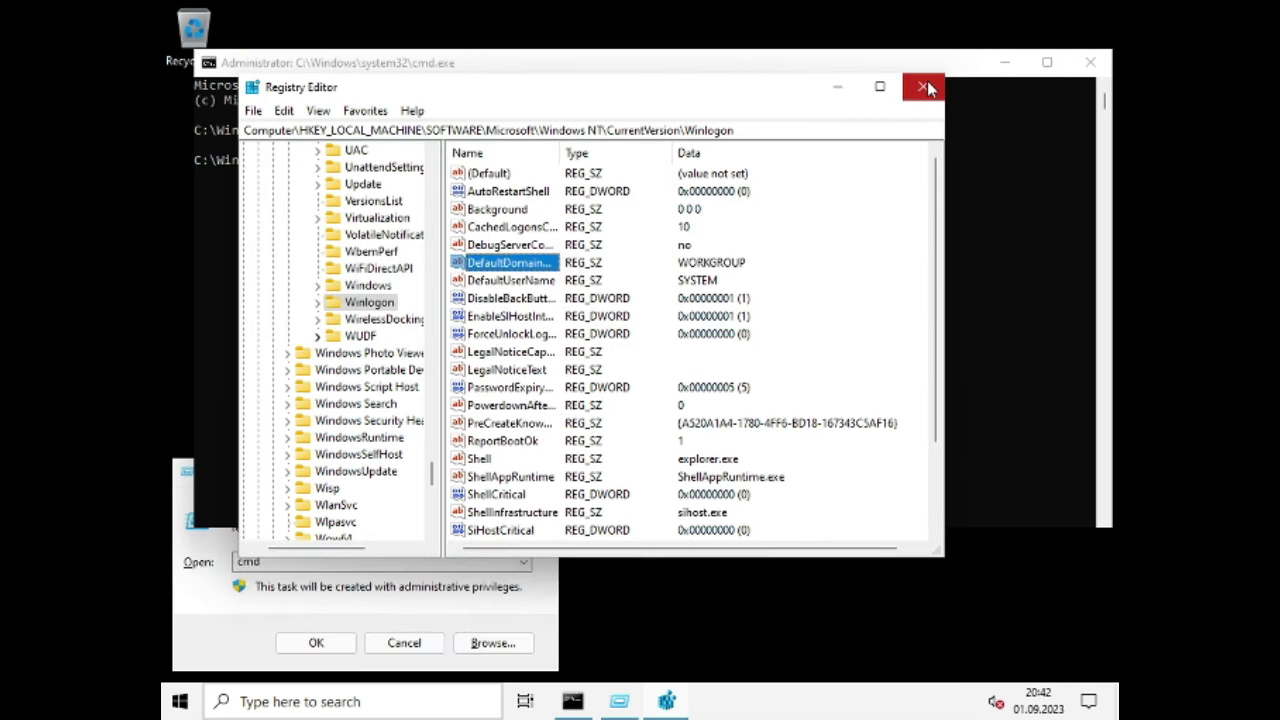
Close Registry Editor, check what new items the desktop can create, and minimize the Command Prompt window.
{"action": "left_click", "coordinate": [928, 88]}
{"action": "right_click", "coordinate": [739, 588]}
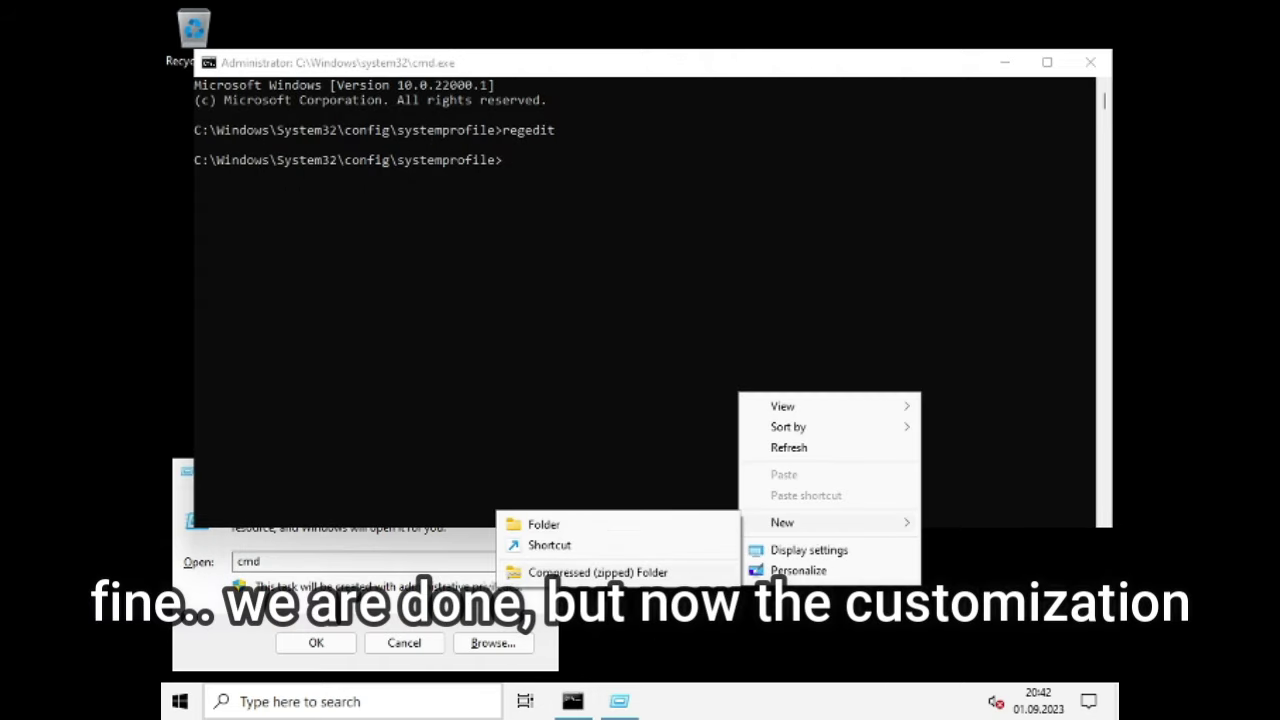
{"action": "left_click", "coordinate": [658, 633]}
{"action": "left_click", "coordinate": [1006, 63]}
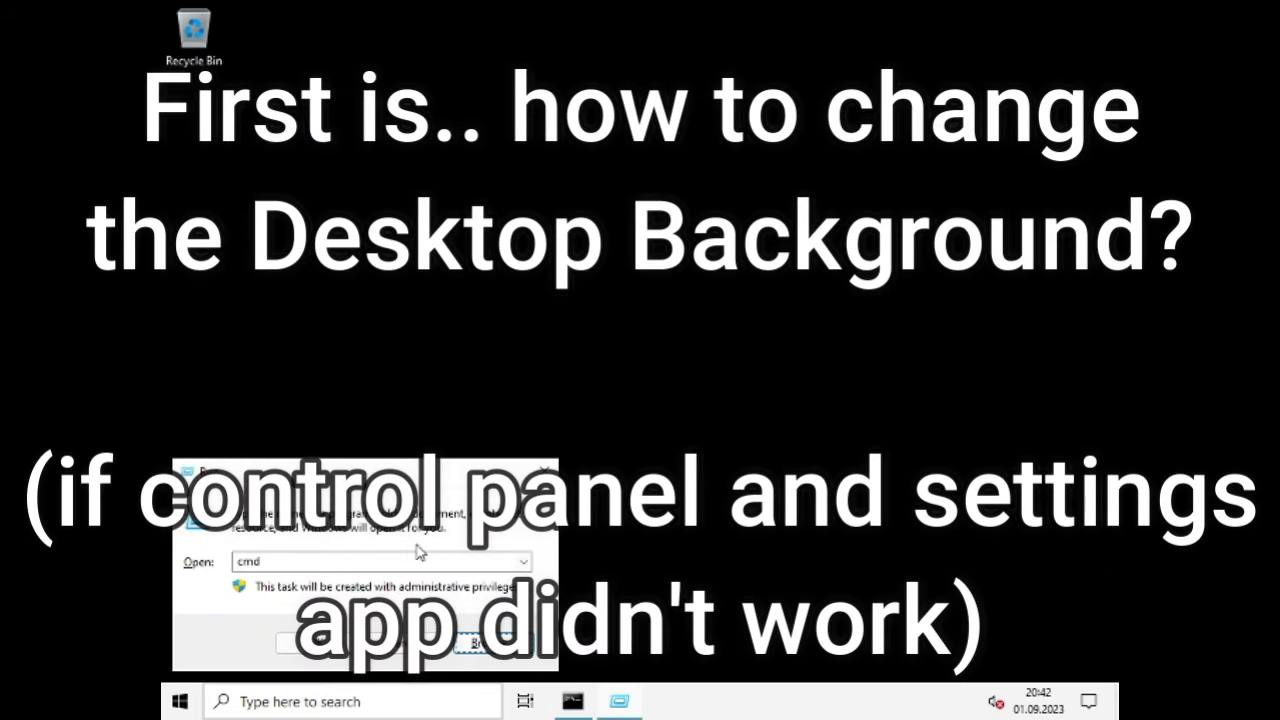
Browse from the Run dialog to the Windows\Web\Wallpaper\Windows folder with all file types listed.
{"action": "left_click", "coordinate": [476, 643]}
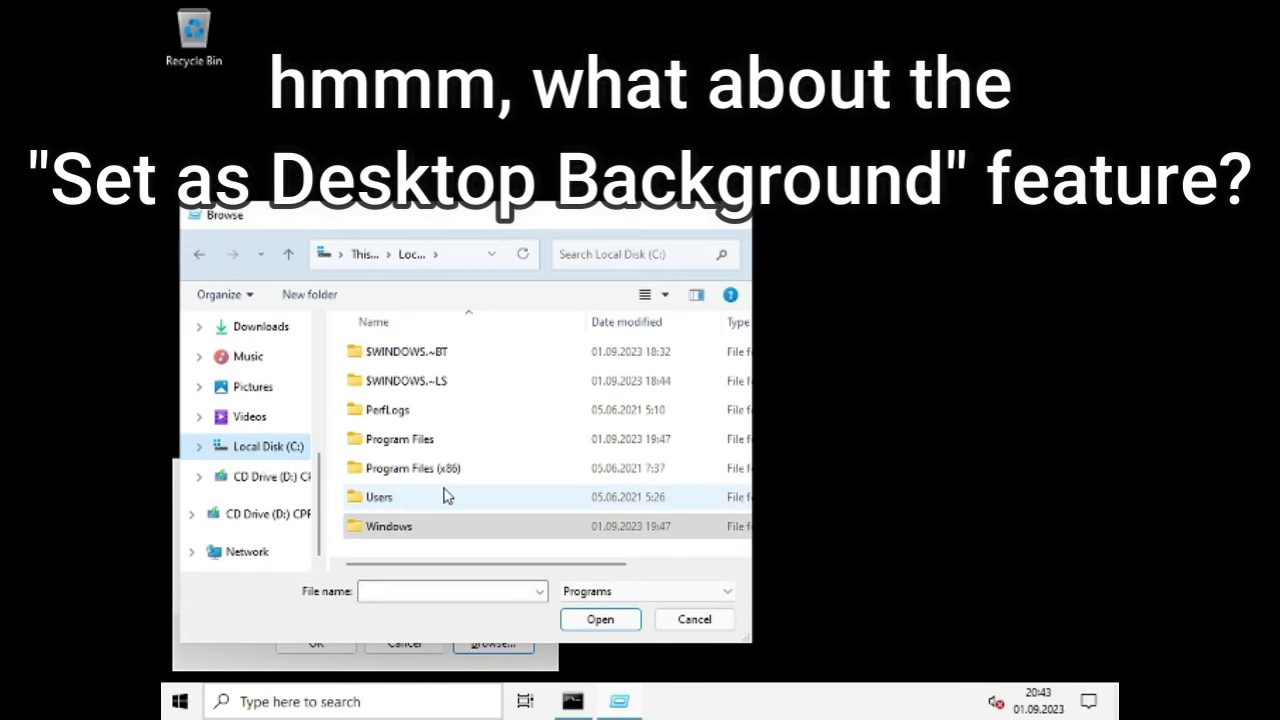
{"action": "double_click", "coordinate": [429, 530]}
{"action": "scroll", "coordinate": [447, 523], "scroll_direction": "down", "scroll_amount": 15}
{"action": "scroll", "coordinate": [447, 523], "scroll_direction": "down", "scroll_amount": 5}
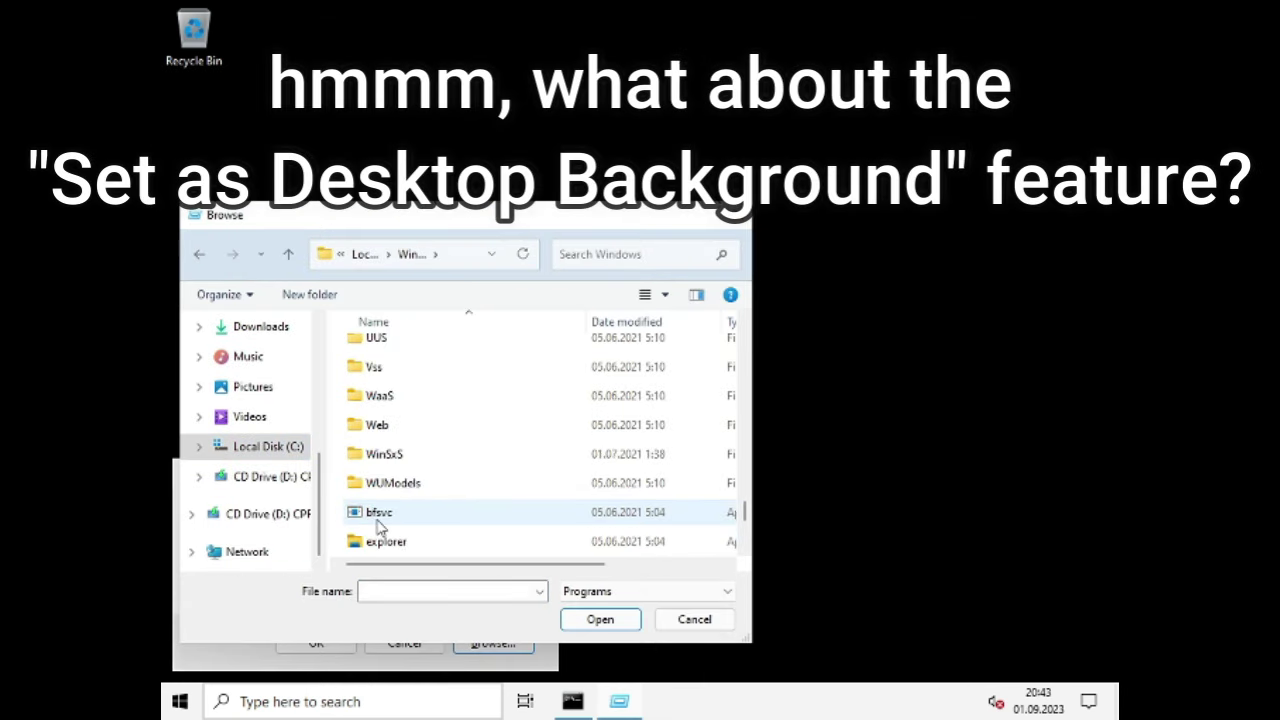
{"action": "double_click", "coordinate": [398, 426]}
{"action": "left_click", "coordinate": [628, 594]}
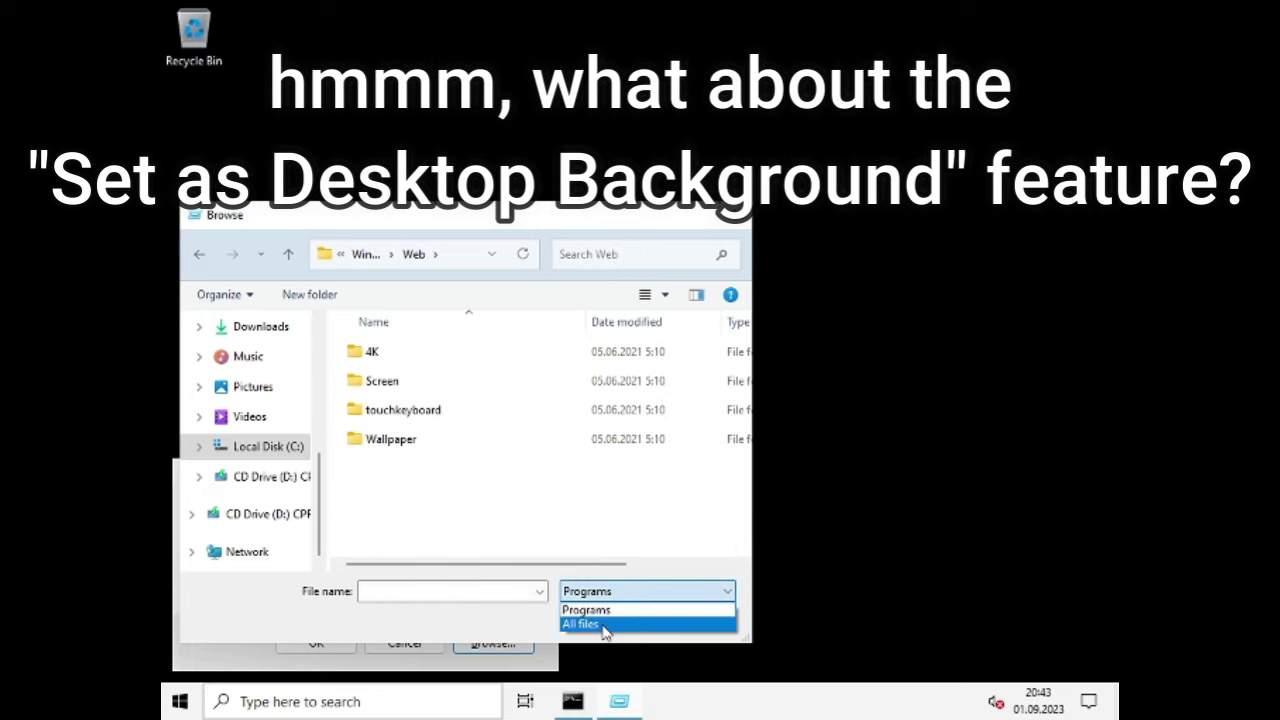
{"action": "left_click", "coordinate": [596, 623]}
{"action": "double_click", "coordinate": [394, 443]}
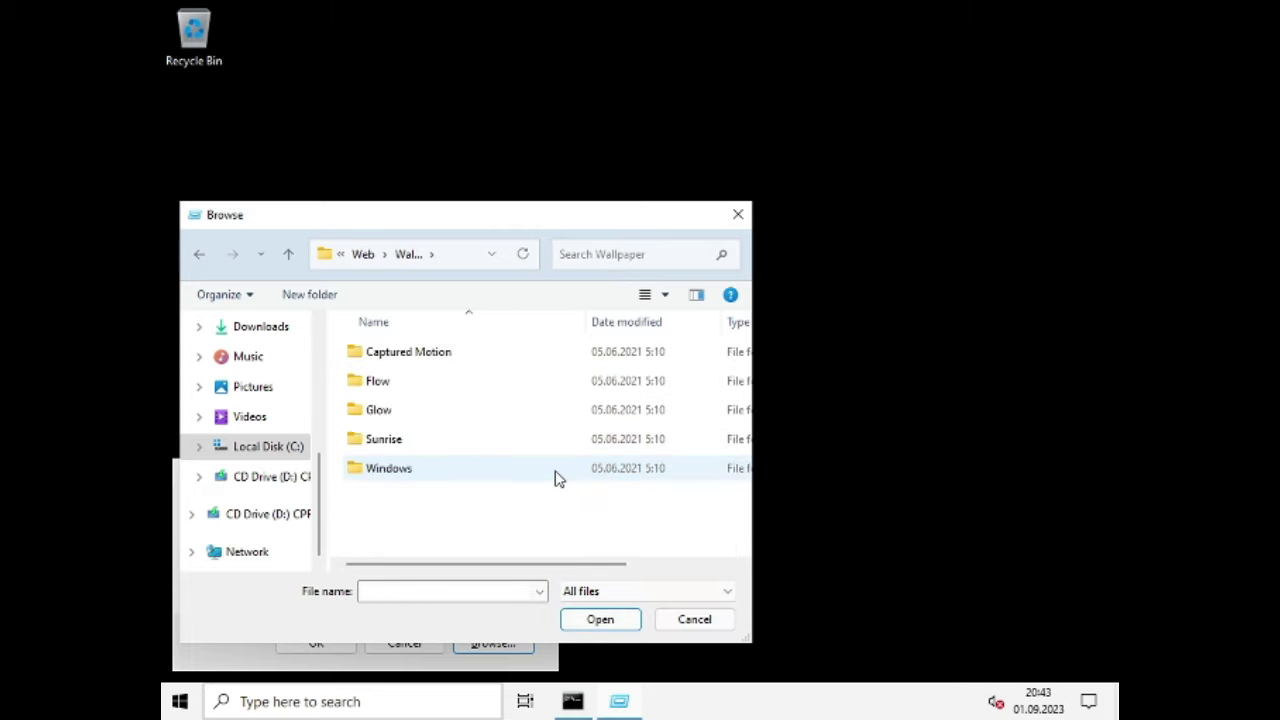
{"action": "double_click", "coordinate": [459, 469]}
Try to set the img0 and img19 wallpaper files as the desktop background.
{"action": "right_click", "coordinate": [388, 354]}
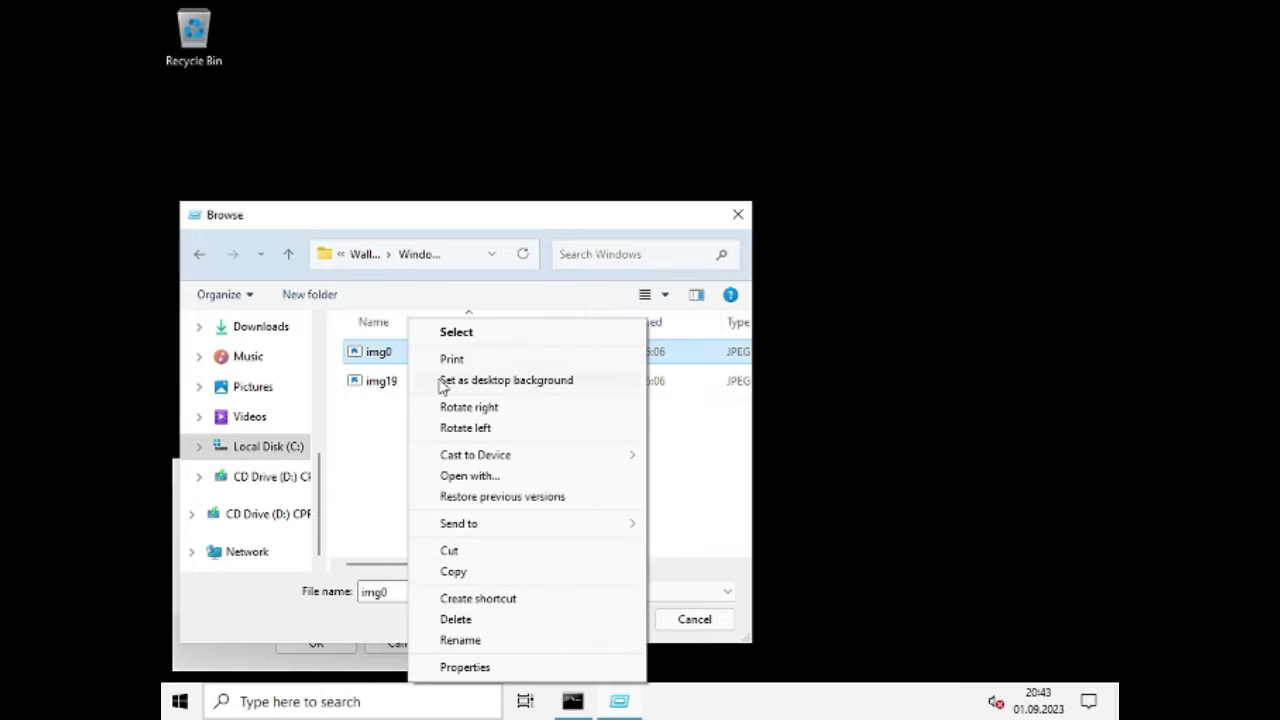
{"action": "left_click", "coordinate": [490, 380]}
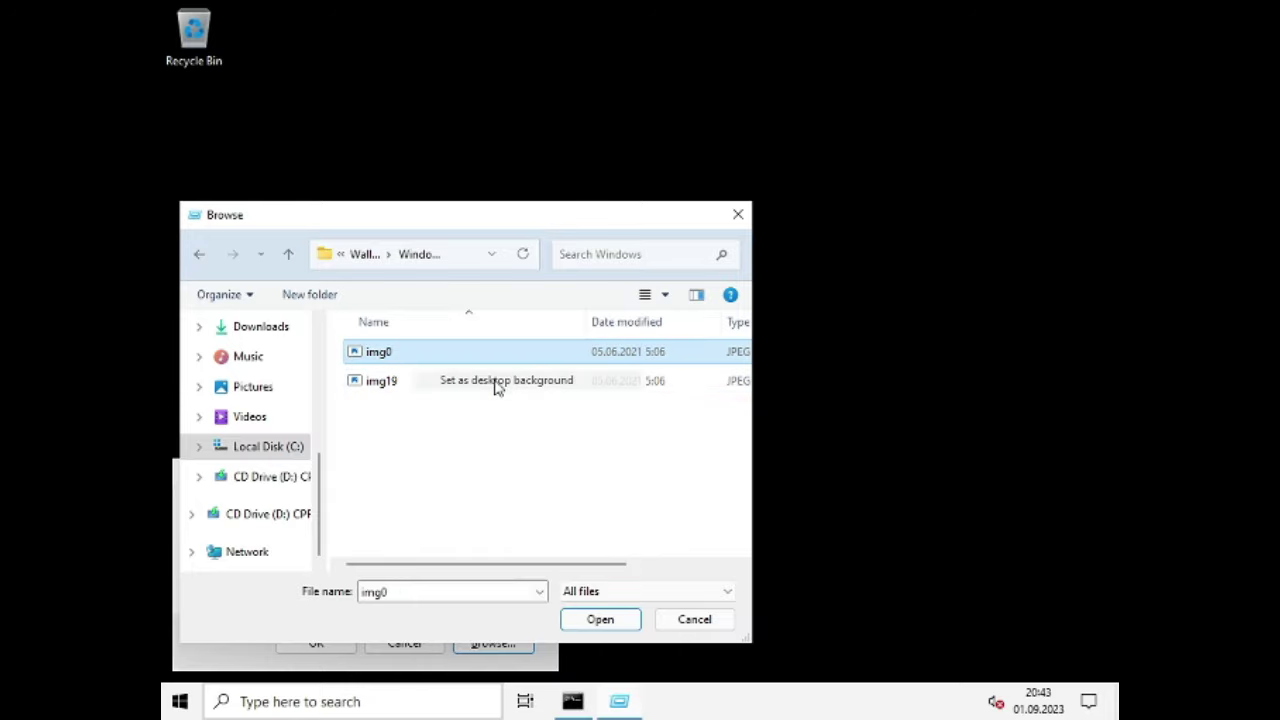
{"action": "left_click", "coordinate": [386, 381]}
{"action": "right_click", "coordinate": [386, 381]}
{"action": "left_click", "coordinate": [478, 72]}
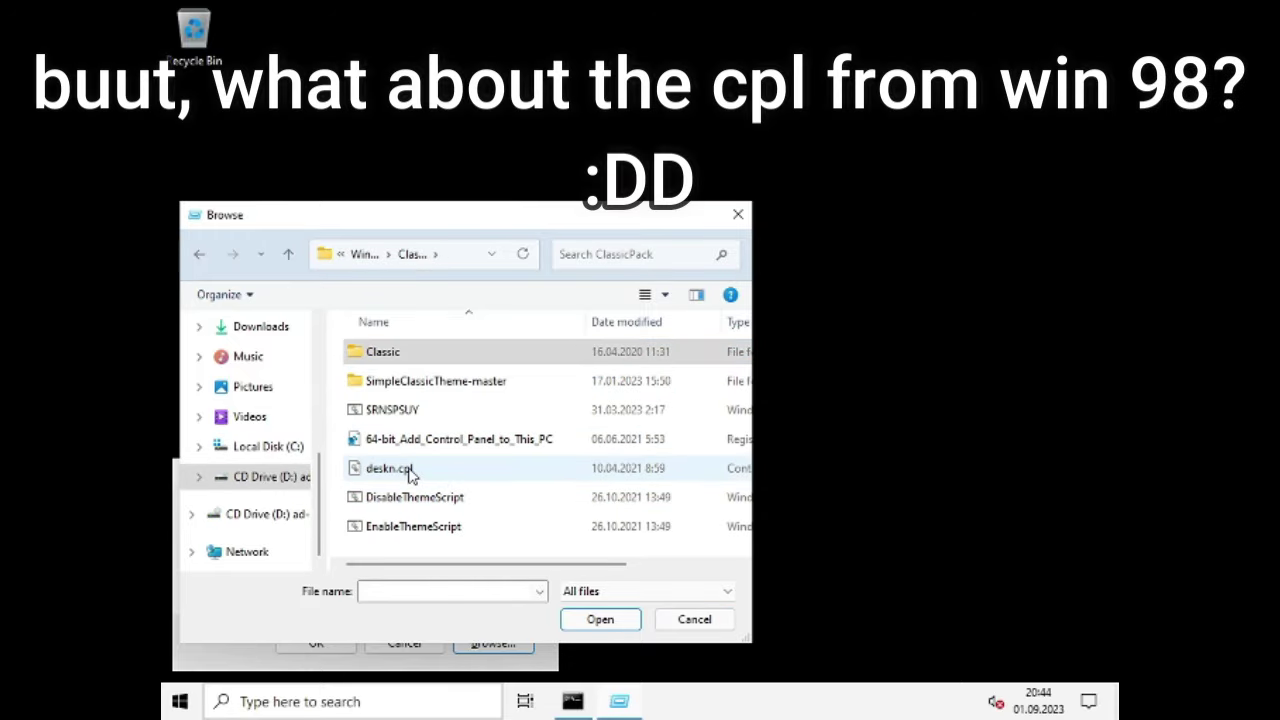
Open deskn.cpl from the ClassicPack folder on the CD drive and show its appearance settings.
{"action": "right_click", "coordinate": [411, 476]}
{"action": "left_click", "coordinate": [560, 560]}
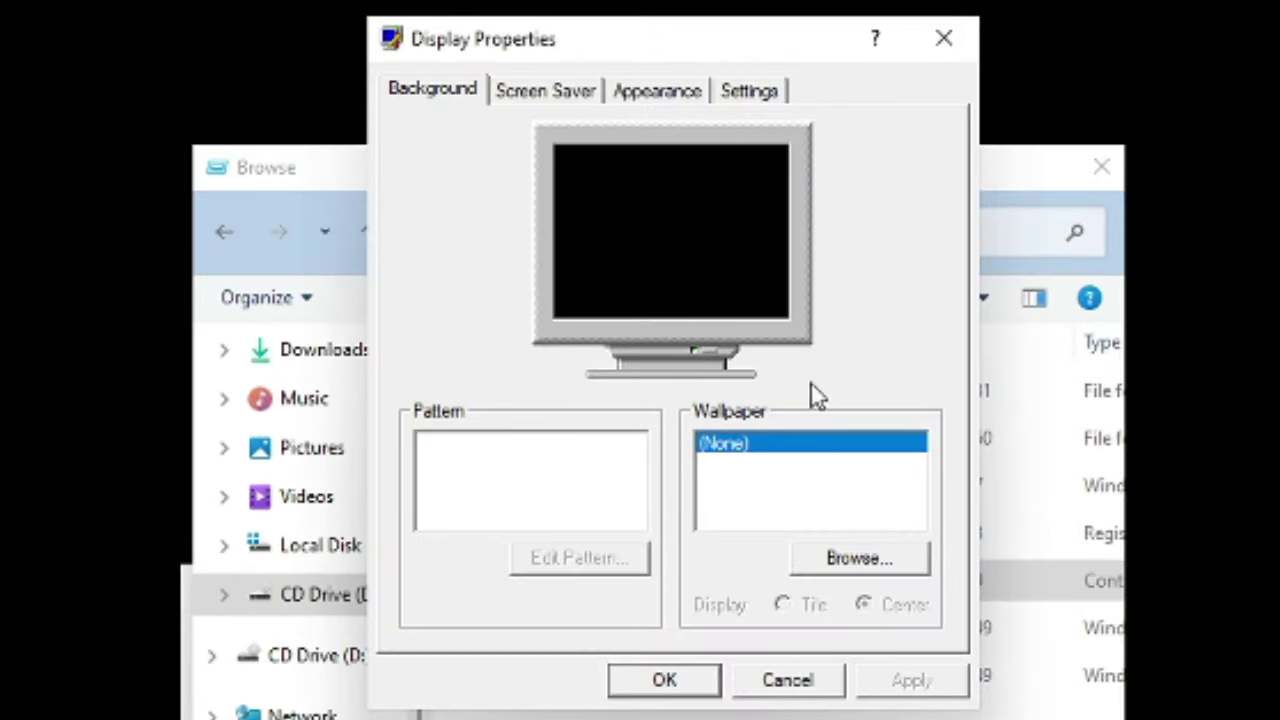
{"action": "left_click", "coordinate": [656, 91]}
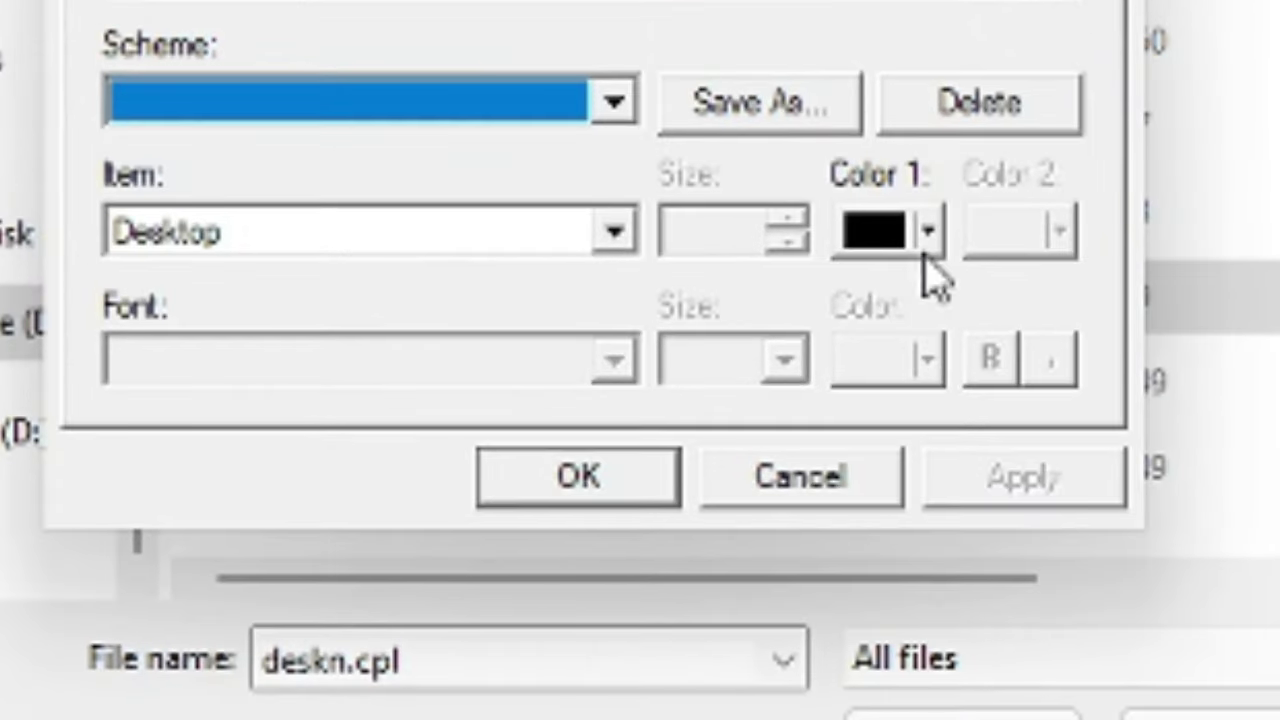
Set the desktop colour to dark green from the basic palette and apply it.
{"action": "left_click", "coordinate": [858, 544]}
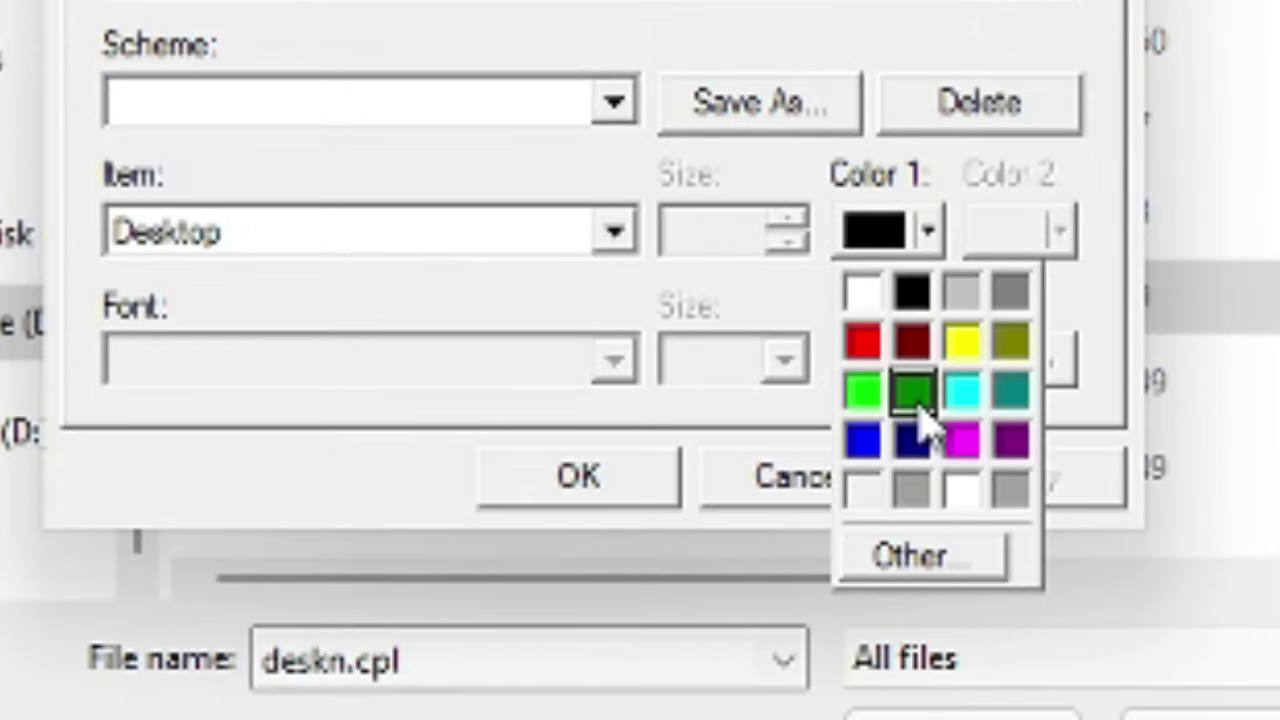
{"action": "left_click", "coordinate": [912, 392]}
{"action": "left_click", "coordinate": [1020, 477]}
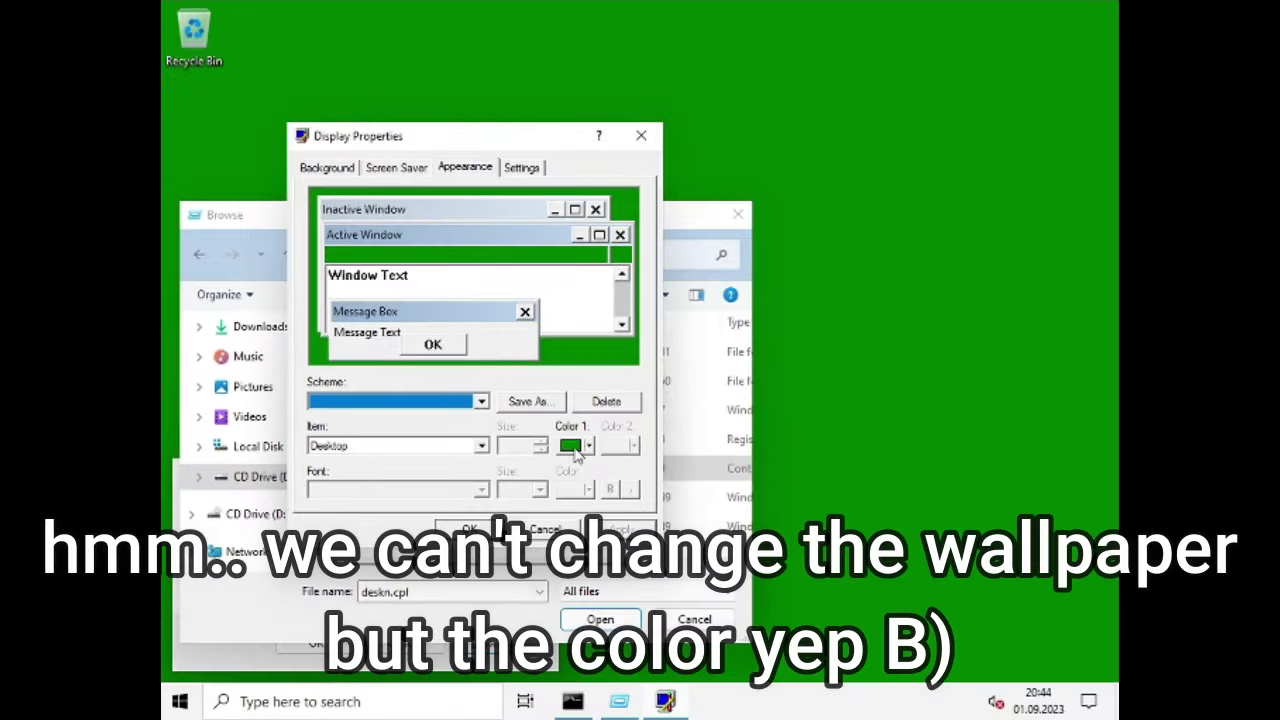
Set the desktop colour to a custom light blue of red 3, green 200, blue 241, and close Display Properties.
{"action": "left_click", "coordinate": [632, 413]}
{"action": "left_click", "coordinate": [636, 549]}
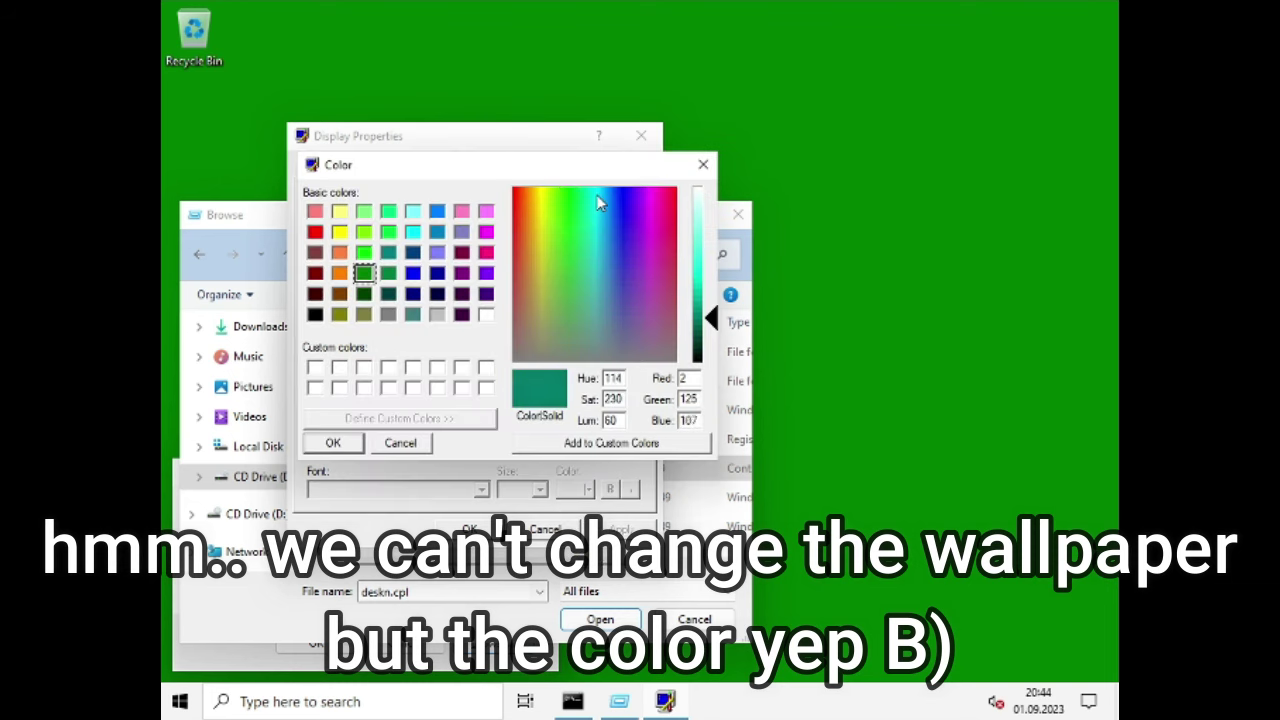
{"action": "left_click_drag", "start_coordinate": [716, 324], "coordinate": [707, 284]}
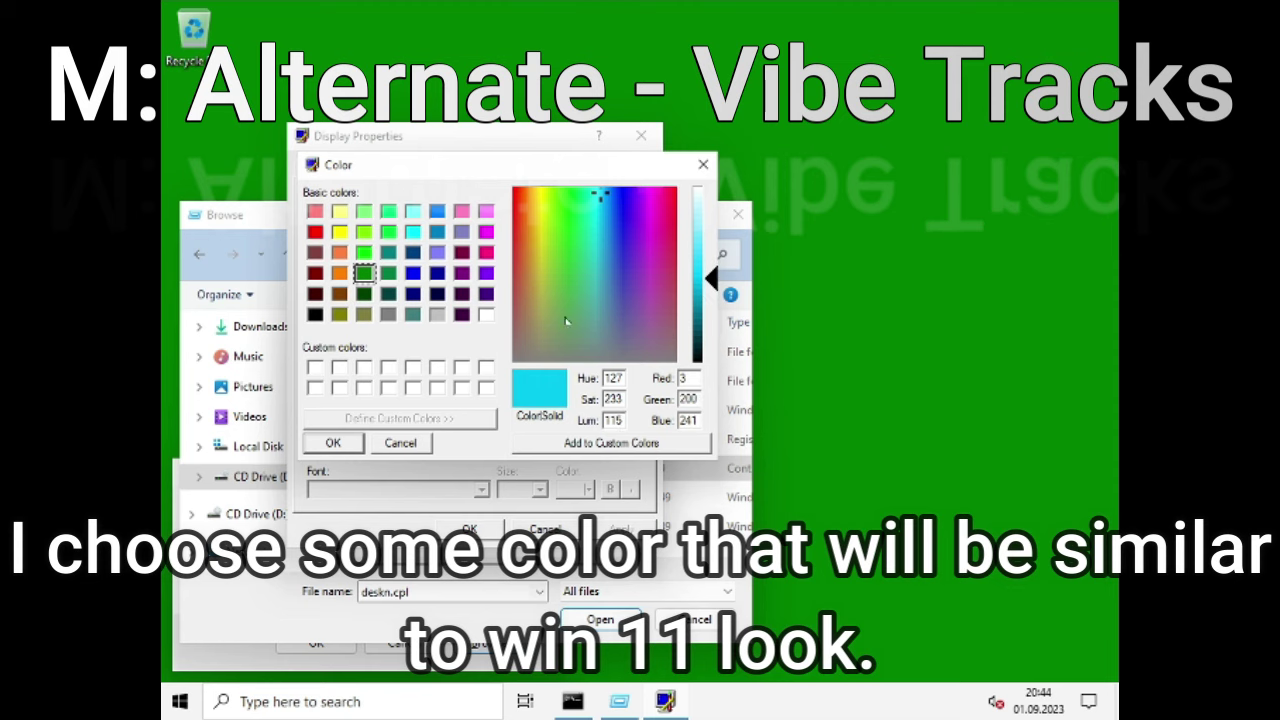
{"action": "left_click", "coordinate": [333, 443]}
{"action": "left_click", "coordinate": [618, 530]}
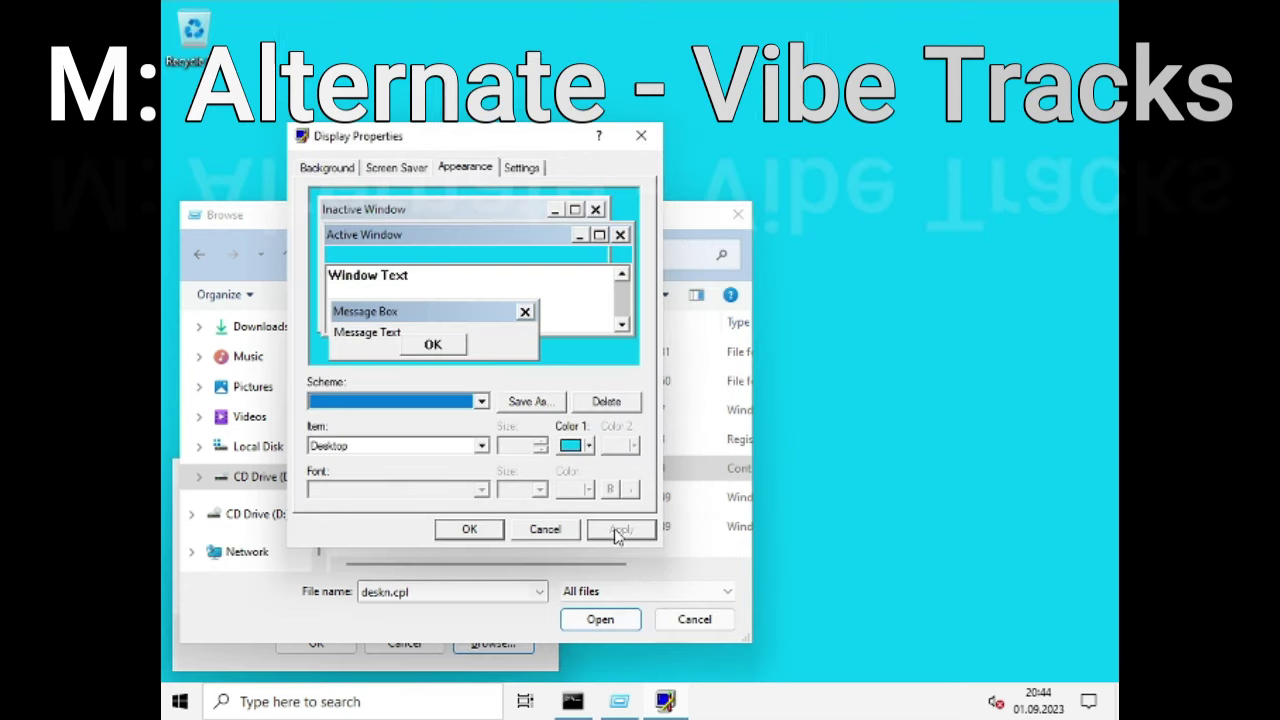
{"action": "left_click", "coordinate": [469, 529]}
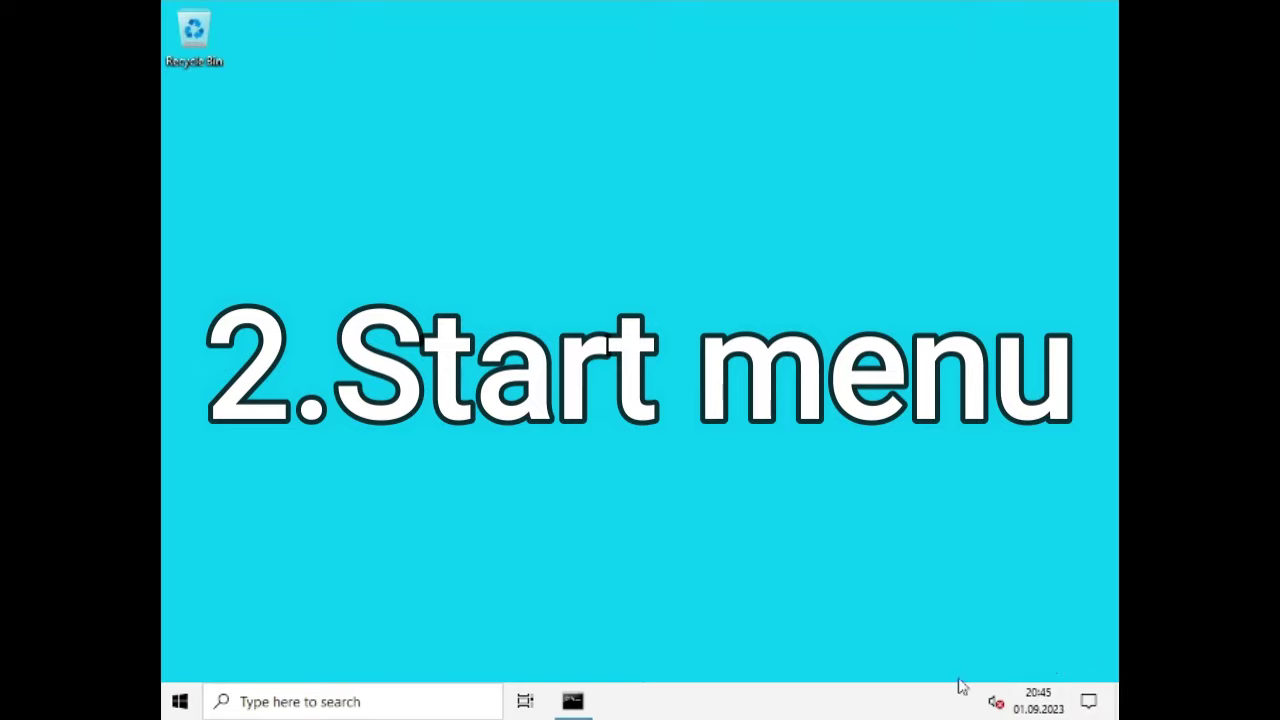
Try to open the Start menu, and locate the classicshell program in the ClassicShell folder through the Run dialog.
{"action": "left_click", "coordinate": [181, 701]}
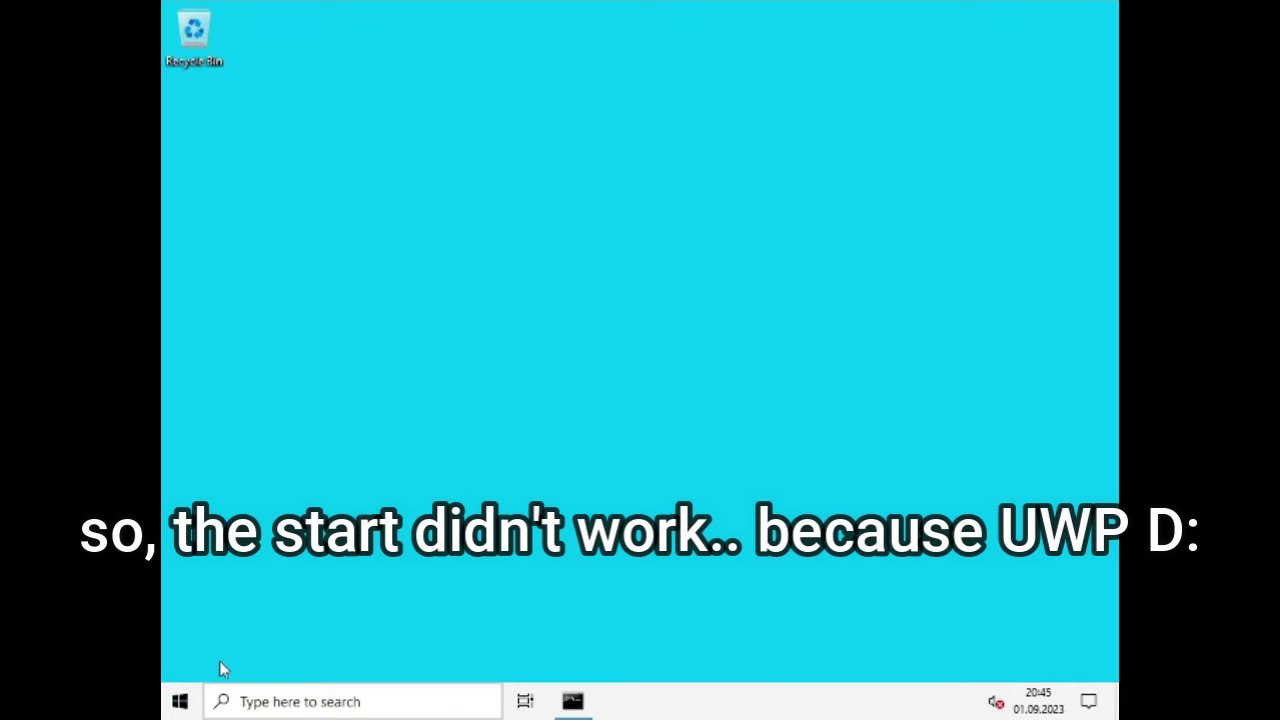
{"action": "key", "text": "super+r"}
{"action": "left_click", "coordinate": [493, 643]}
{"action": "left_click", "coordinate": [437, 358]}
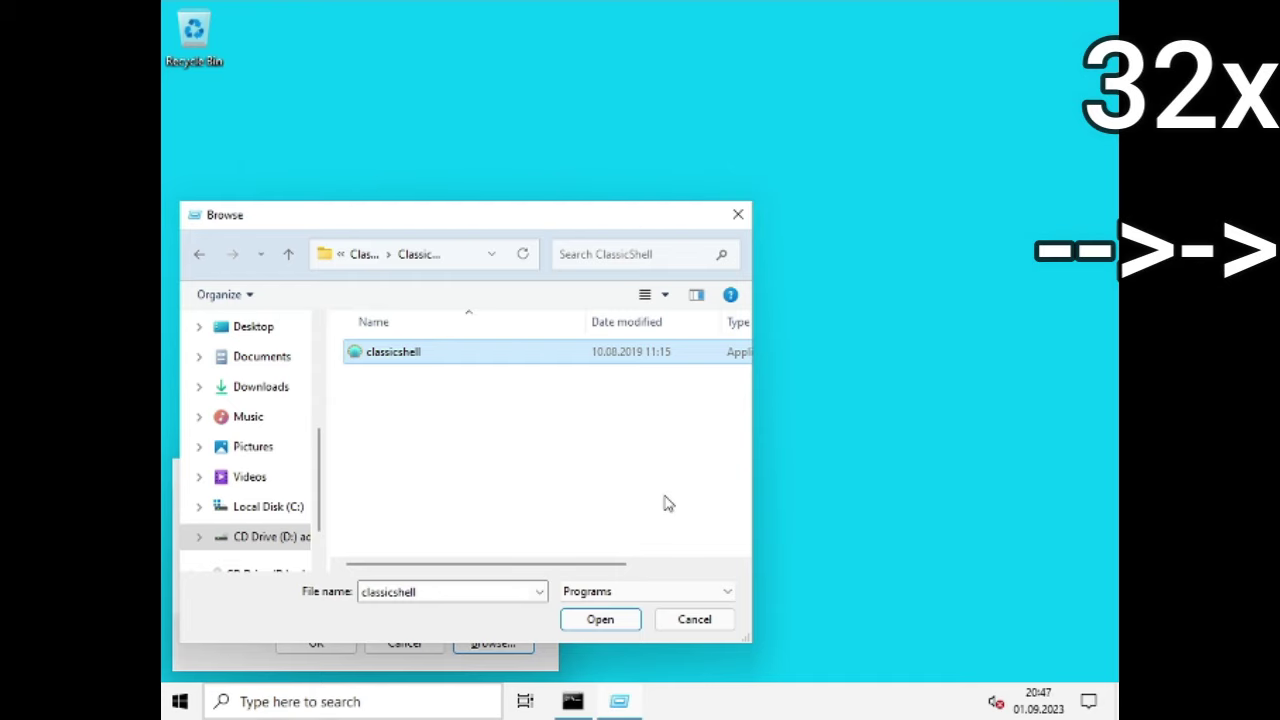
Bring up the Command Prompt and try to switch to drive e:.
{"action": "left_click", "coordinate": [573, 701]}
{"action": "type", "text": "e\""}
{"action": "key", "text": "Return"}
{"action": "type", "text": "e:"}
{"action": "key", "text": "Return"}
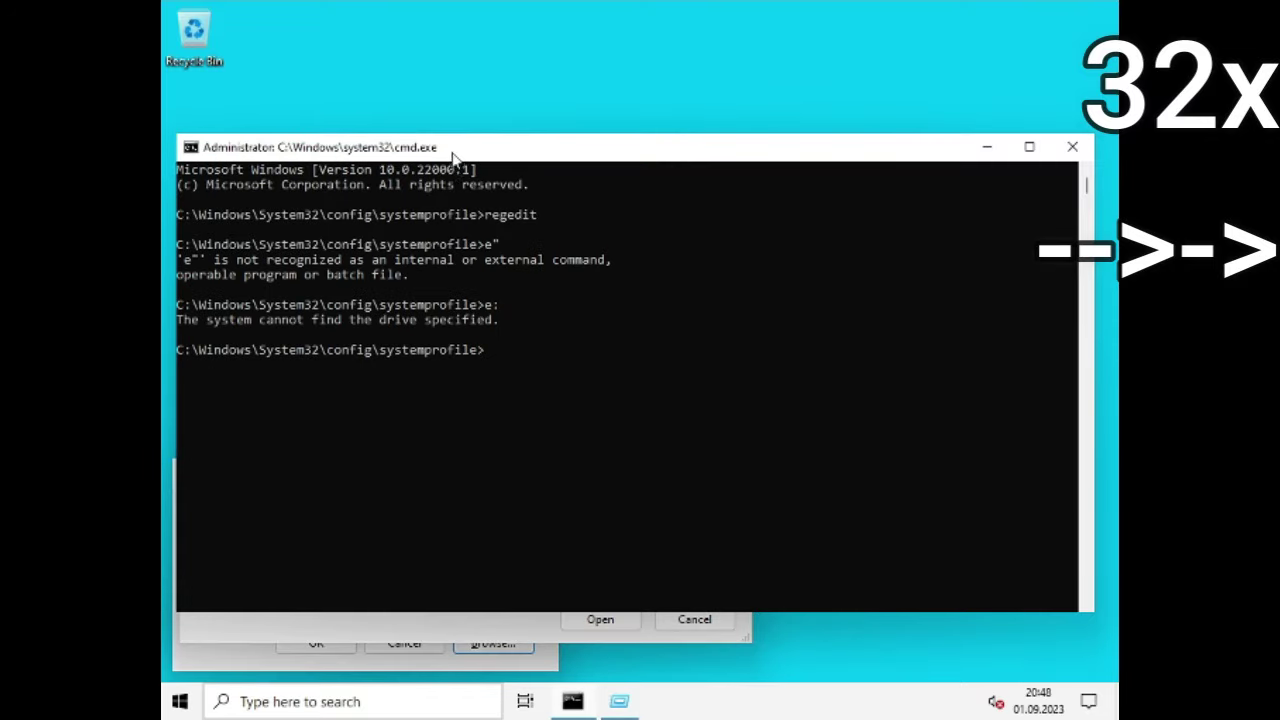
Switch the Command Prompt to drive d: and launch the Classic Shell installer from Windows_95_Theme\ClassicPack\Classic\ClassicShell.
{"action": "left_click_drag", "start_coordinate": [457, 148], "coordinate": [534, 148]}
{"action": "type", "text": "d:"}
{"action": "key", "text": "Return"}
{"action": "type", "text": "icshell.exe"}
{"action": "key", "text": "Return"}
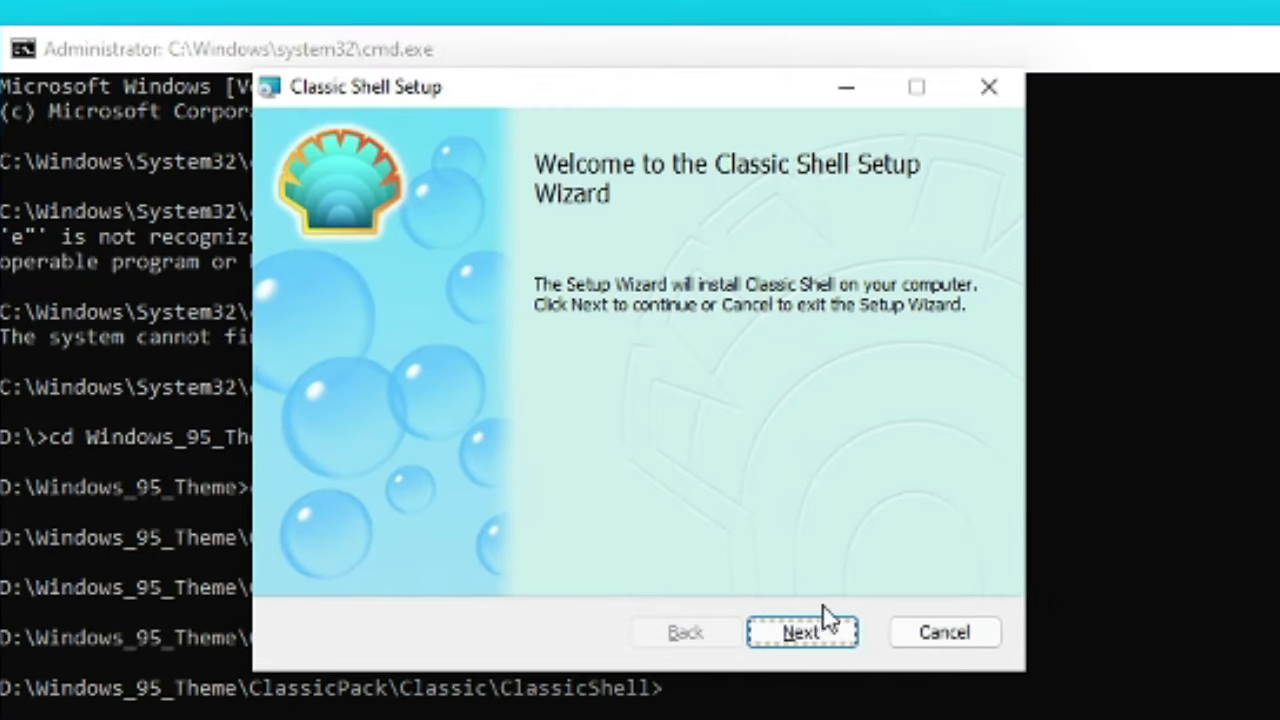
Start the Classic Shell setup and accept the license agreement.
{"action": "left_click", "coordinate": [830, 630]}
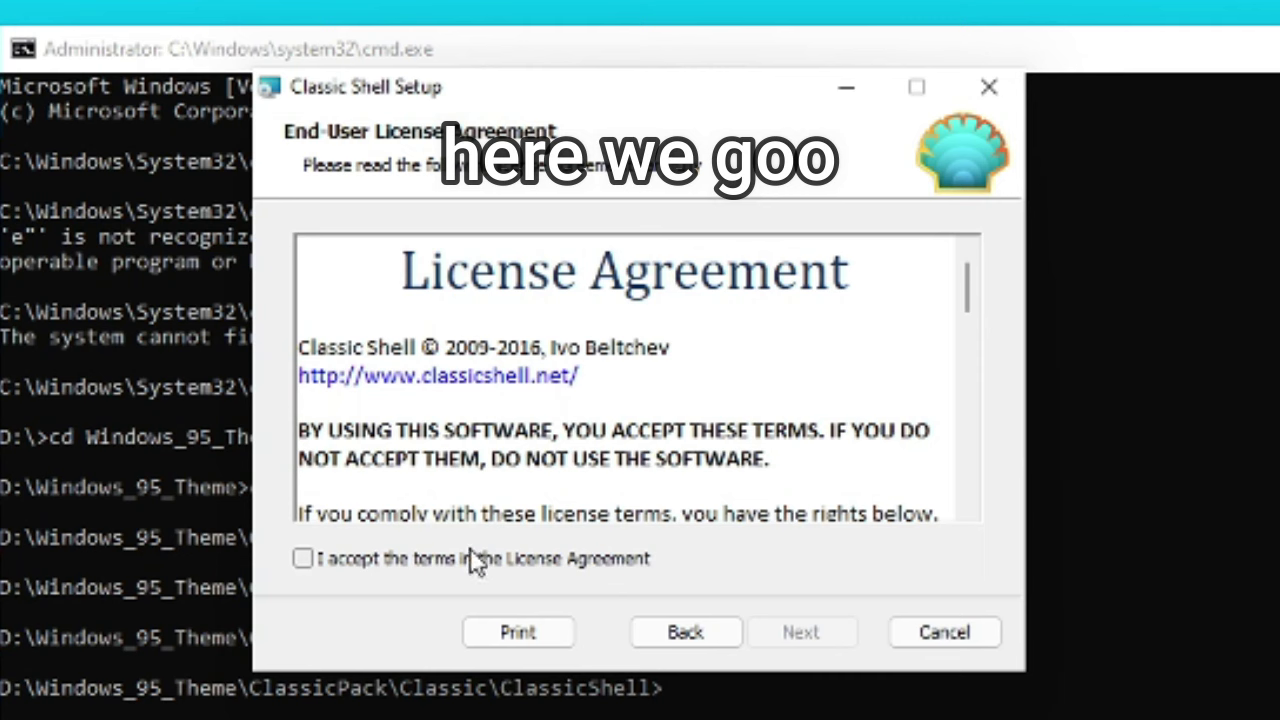
{"action": "left_click", "coordinate": [470, 556]}
{"action": "left_click", "coordinate": [810, 634]}
Exclude Classic Explorer and Classic Shell Update from the features and install Classic Shell.
{"action": "left_click", "coordinate": [447, 327]}
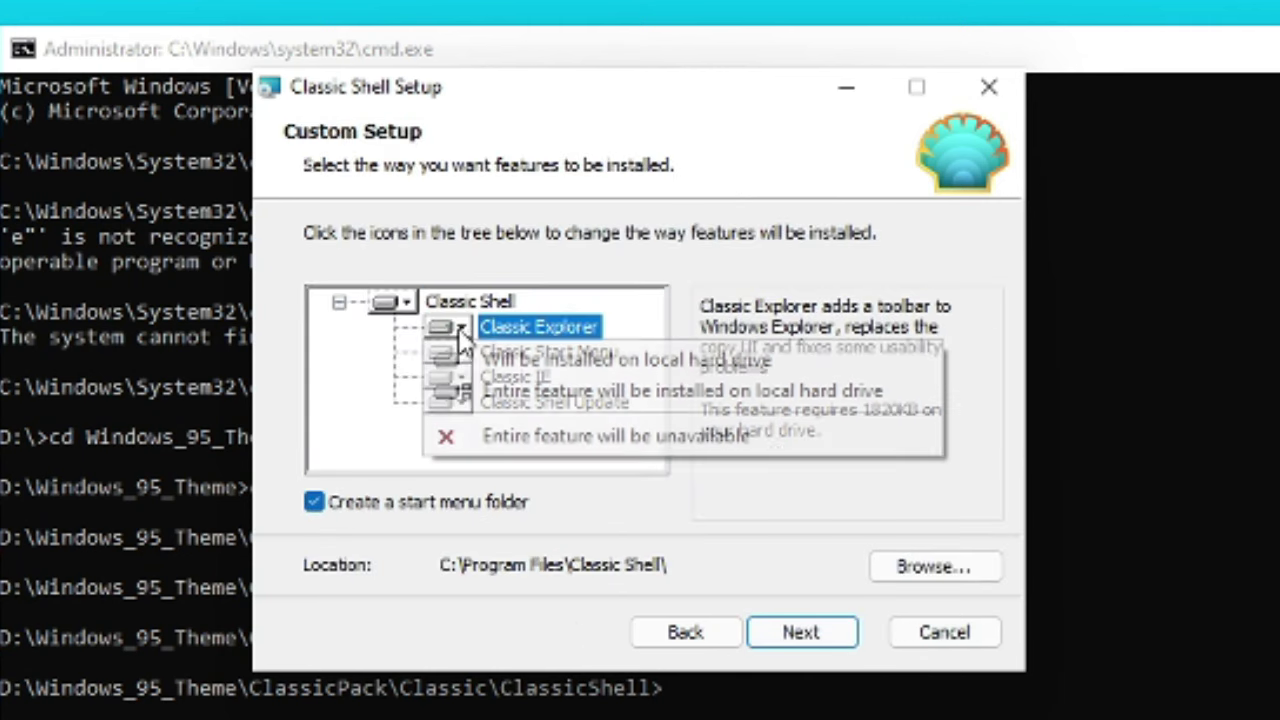
{"action": "left_click", "coordinate": [535, 514]}
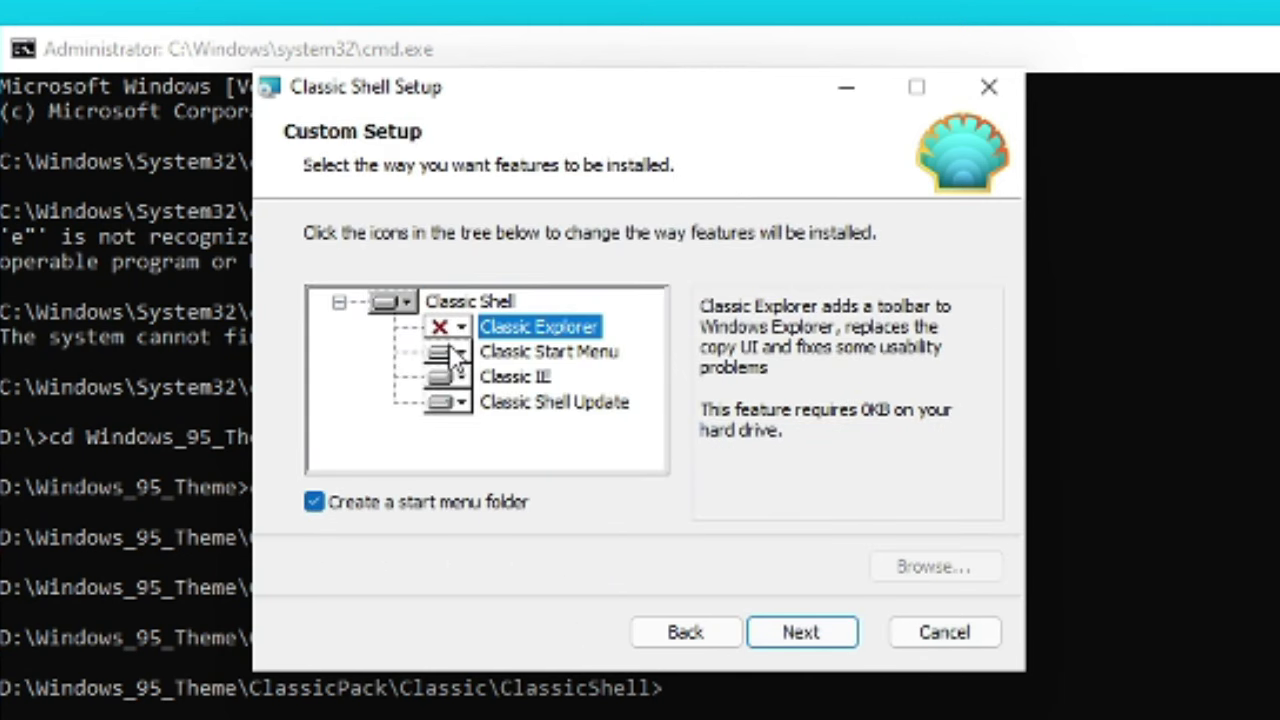
{"action": "left_click", "coordinate": [452, 403]}
{"action": "left_click", "coordinate": [540, 512]}
{"action": "left_click", "coordinate": [800, 634]}
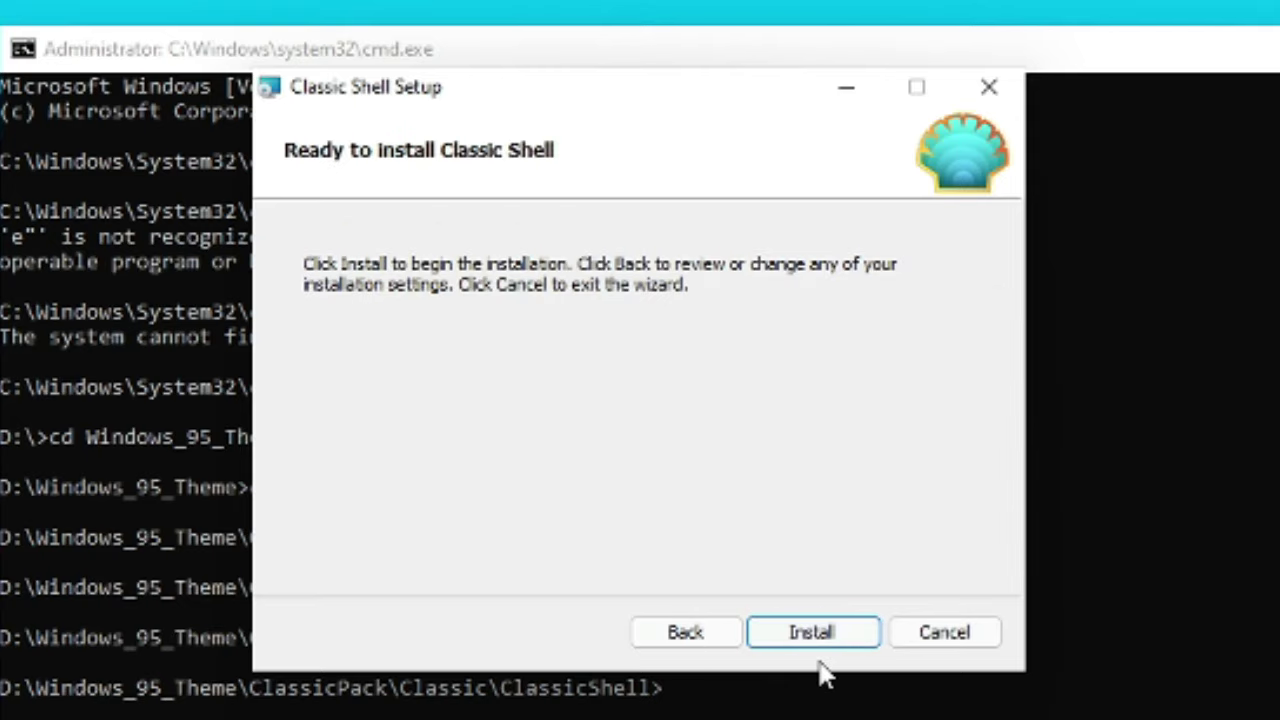
{"action": "left_click", "coordinate": [816, 645]}
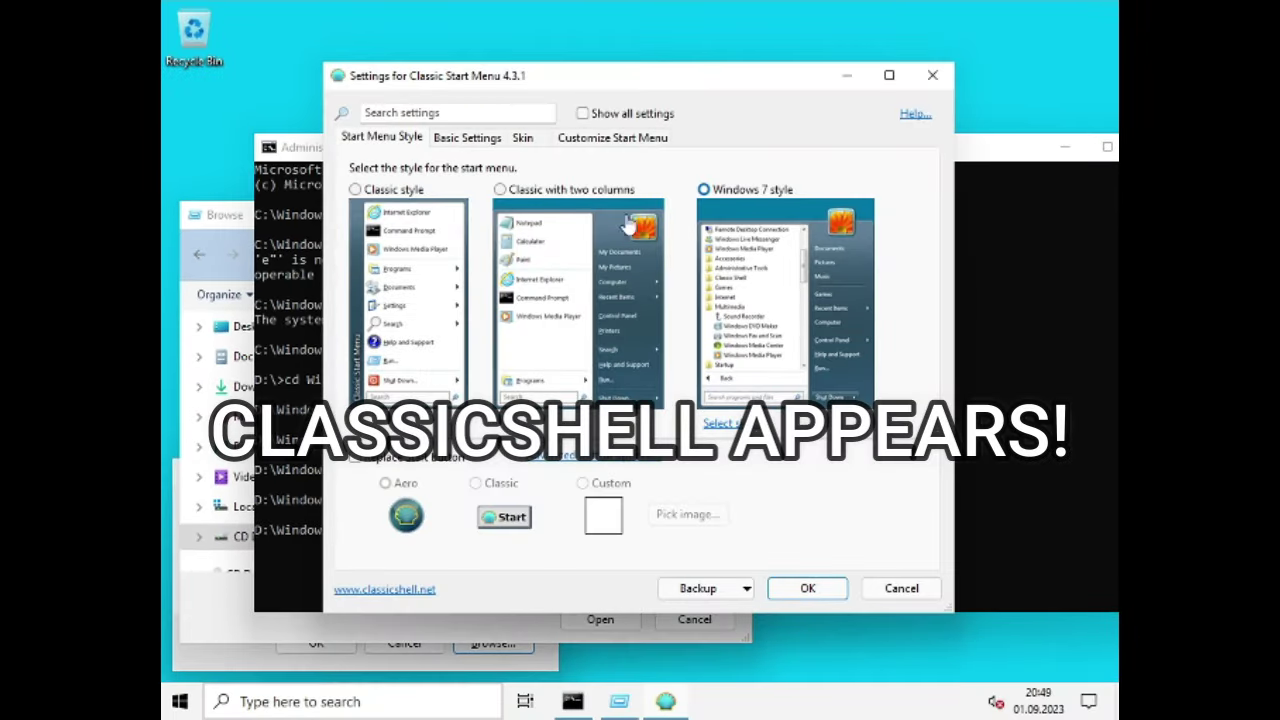
Show all Classic Start Menu settings, apply the Classic Skin, and preview it in the Start menu.
{"action": "left_click", "coordinate": [487, 140]}
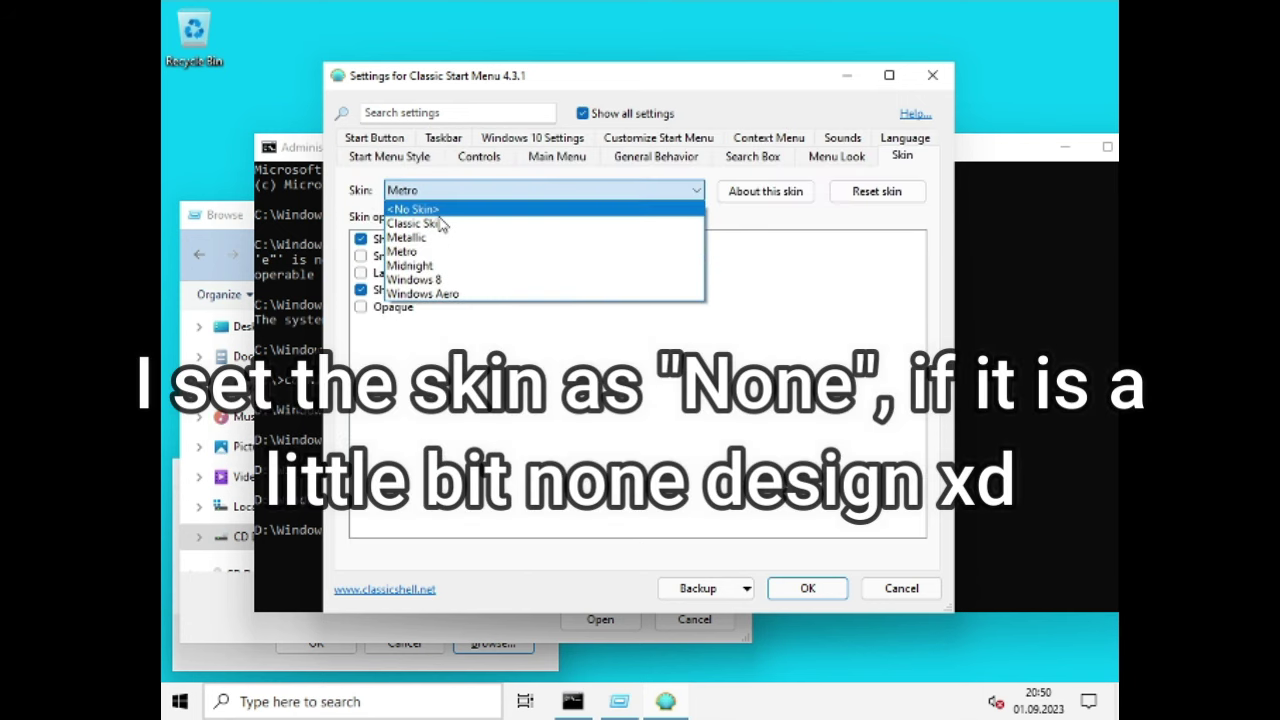
{"action": "left_click", "coordinate": [432, 222]}
{"action": "left_click", "coordinate": [181, 701]}
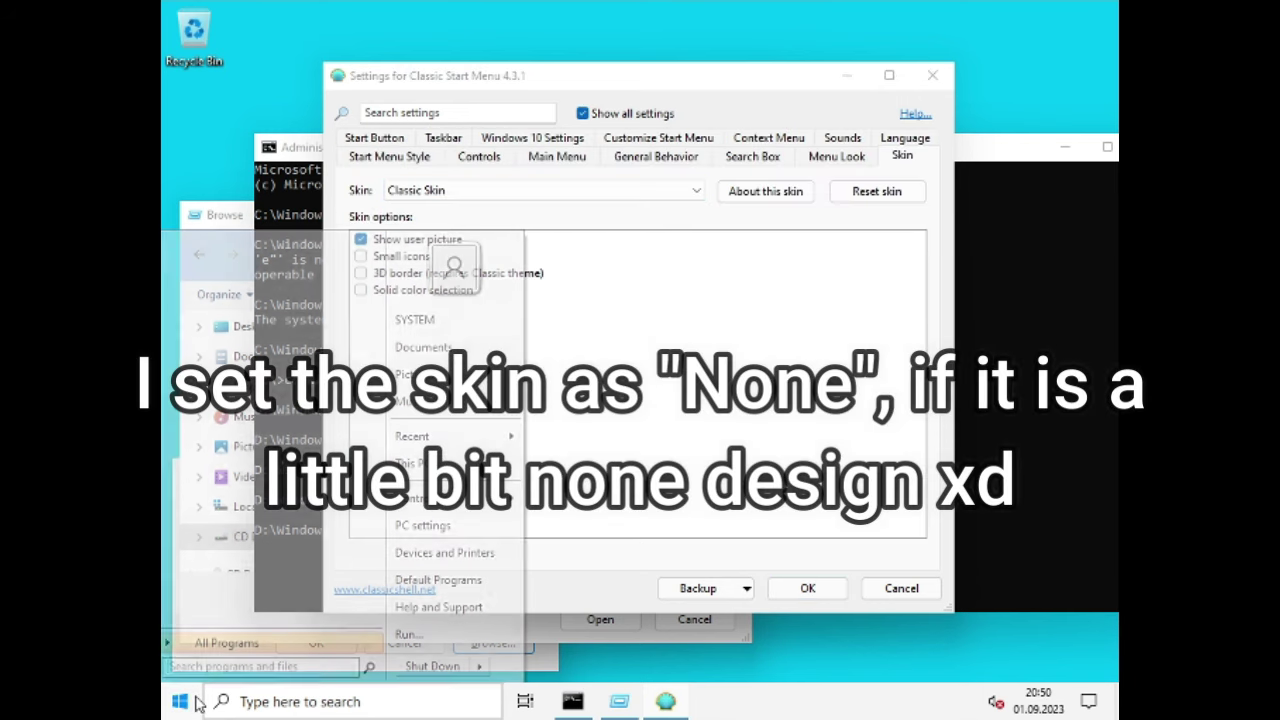
{"action": "left_click", "coordinate": [474, 236]}
Change the Start menu skin to <No Skin> and open the SYSTEM folder from the restyled Start menu.
{"action": "left_click", "coordinate": [474, 190]}
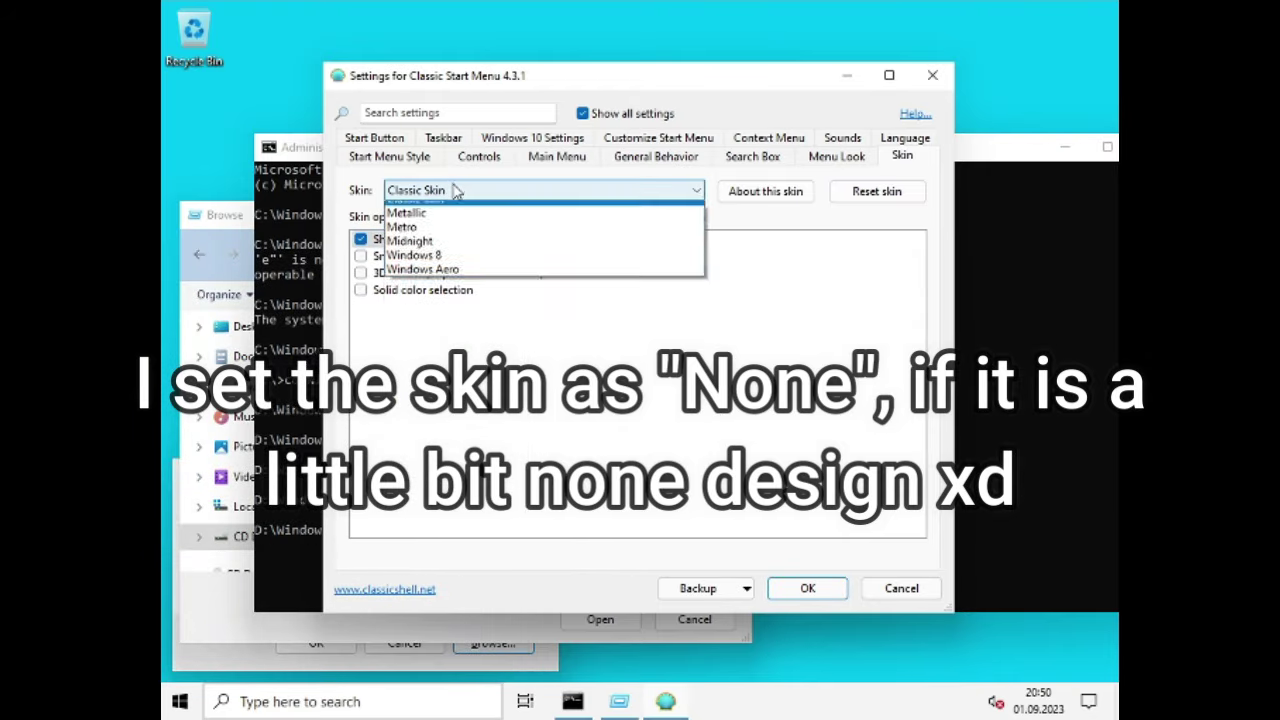
{"action": "left_click", "coordinate": [474, 204]}
{"action": "left_click", "coordinate": [183, 702]}
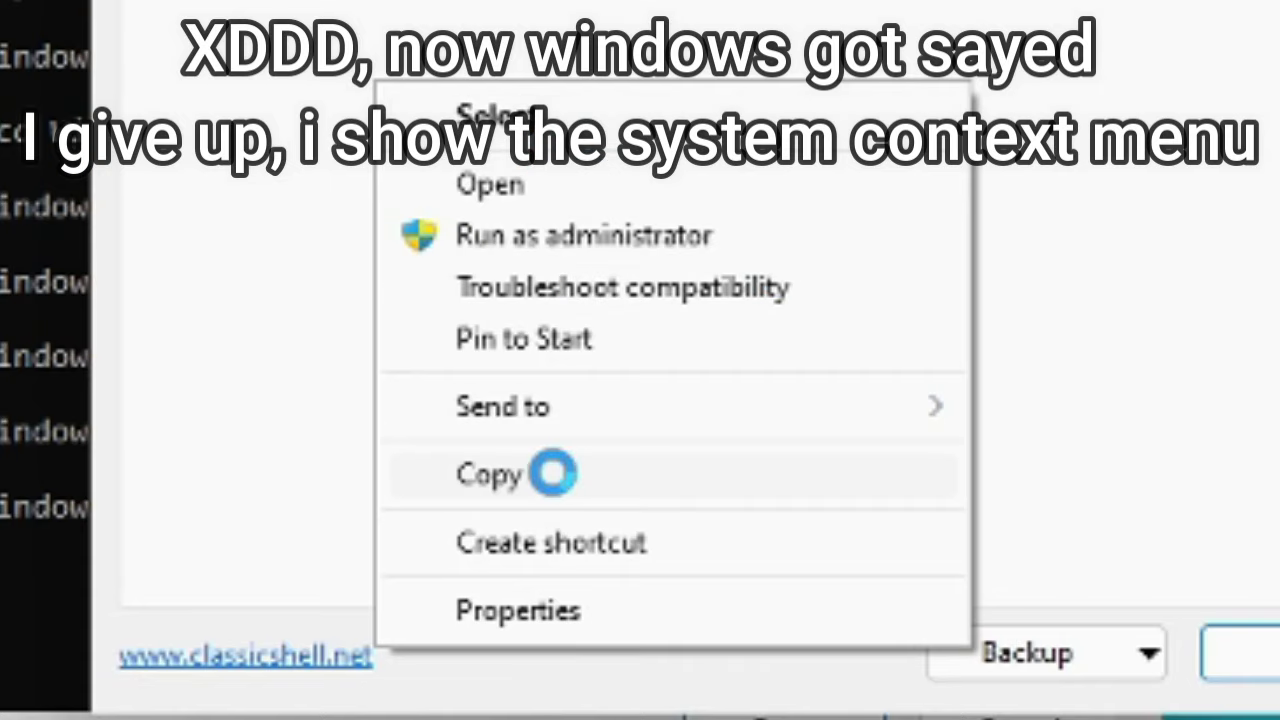
{"action": "left_click", "coordinate": [560, 609]}
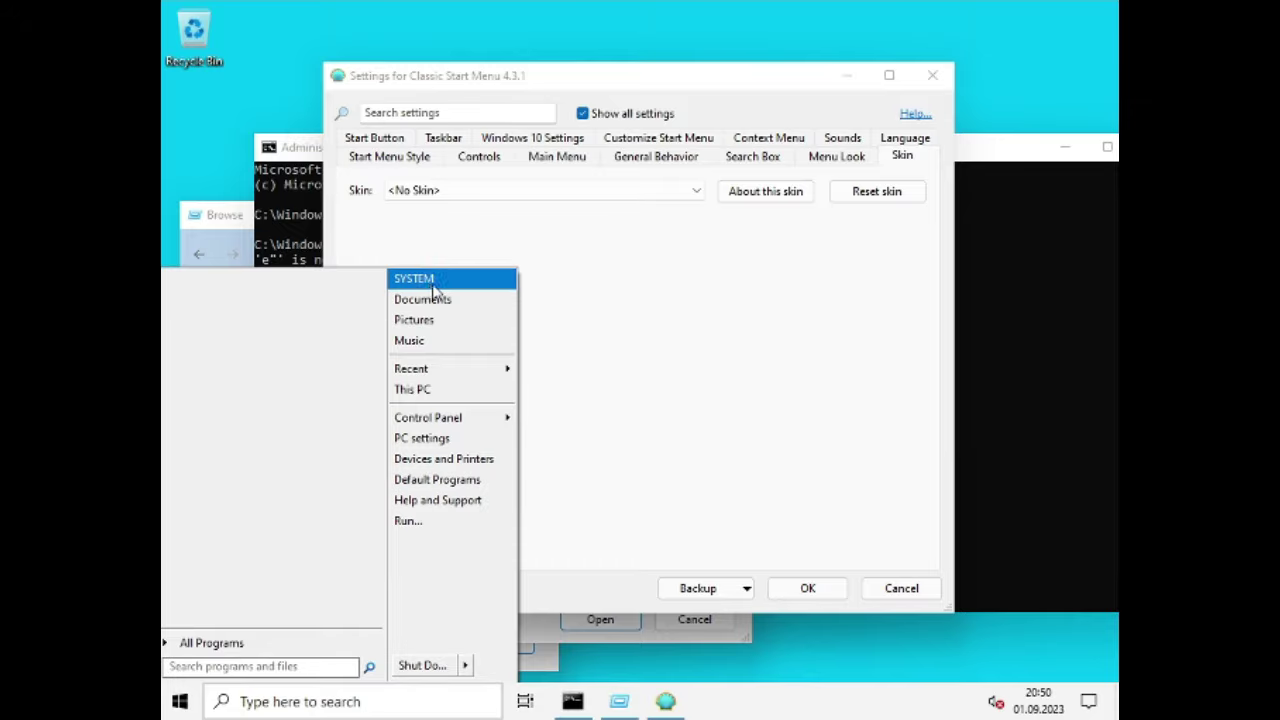
{"action": "left_click", "coordinate": [433, 288]}
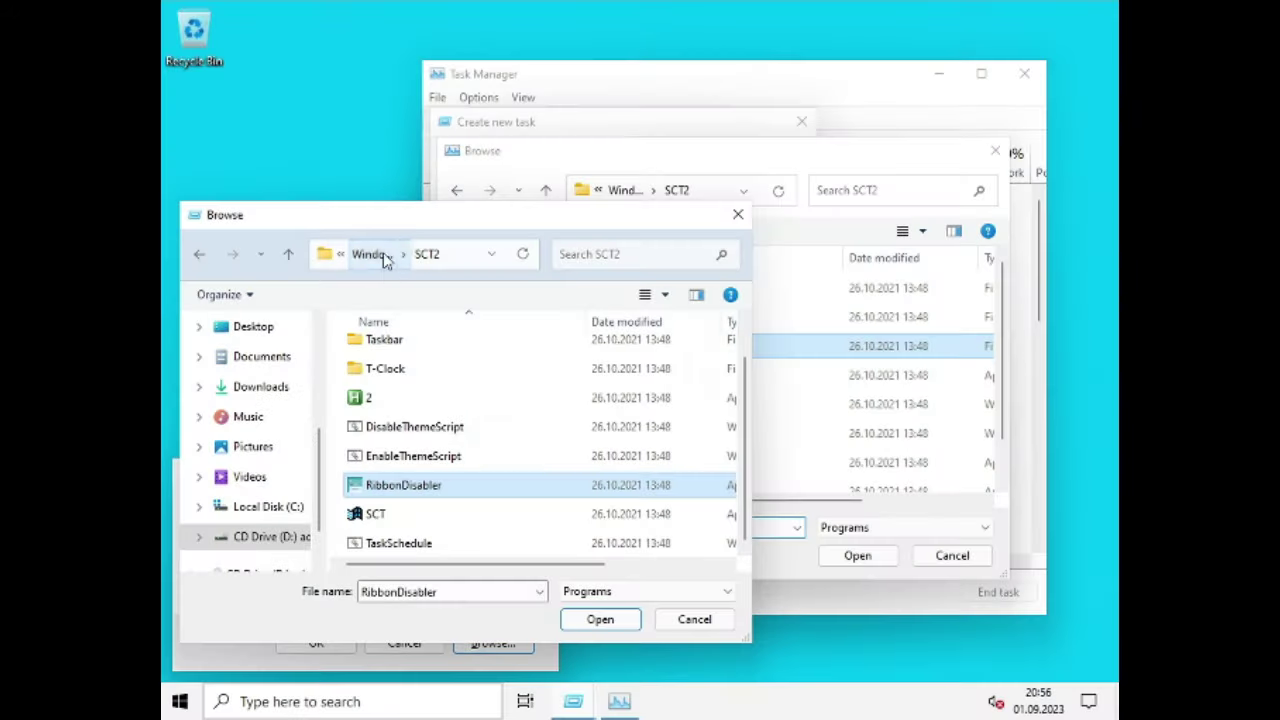
Copy the T-Clock folder from SCT2 on the CD drive into C:\Windows and select Clock64 inside the copy.
{"action": "left_click", "coordinate": [386, 251]}
{"action": "double_click", "coordinate": [416, 446]}
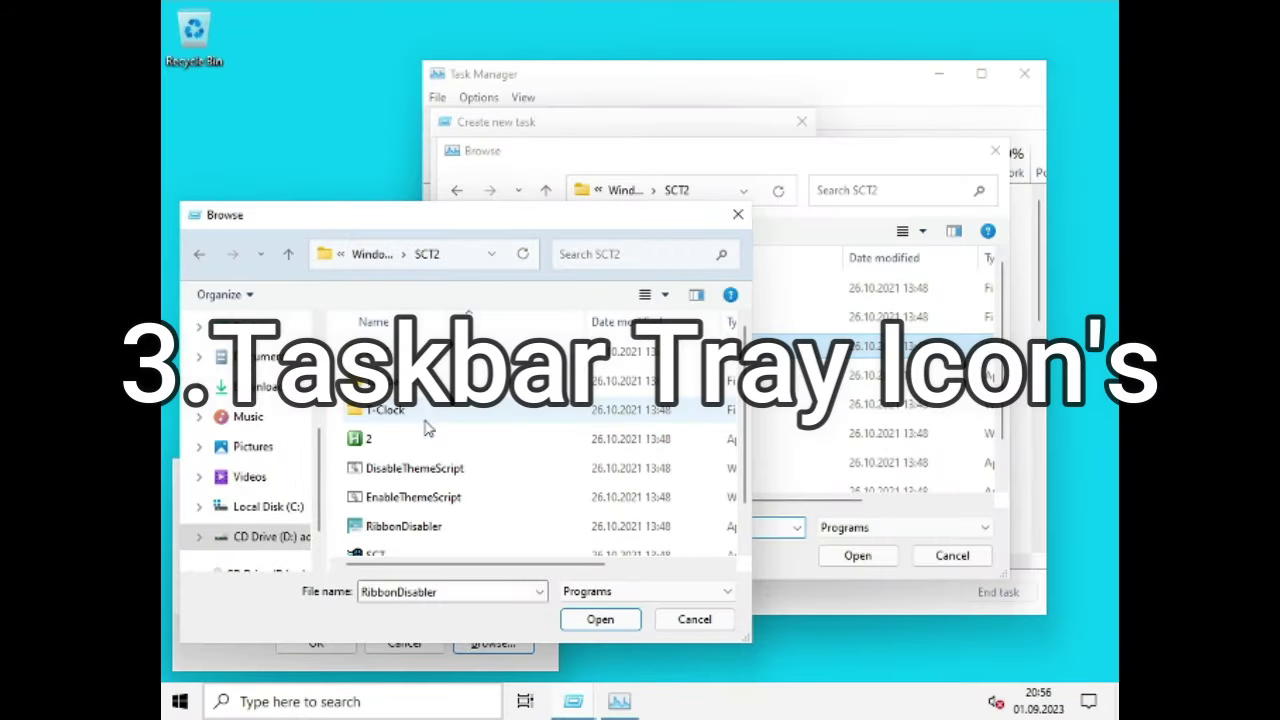
{"action": "left_click", "coordinate": [294, 511]}
{"action": "double_click", "coordinate": [373, 512]}
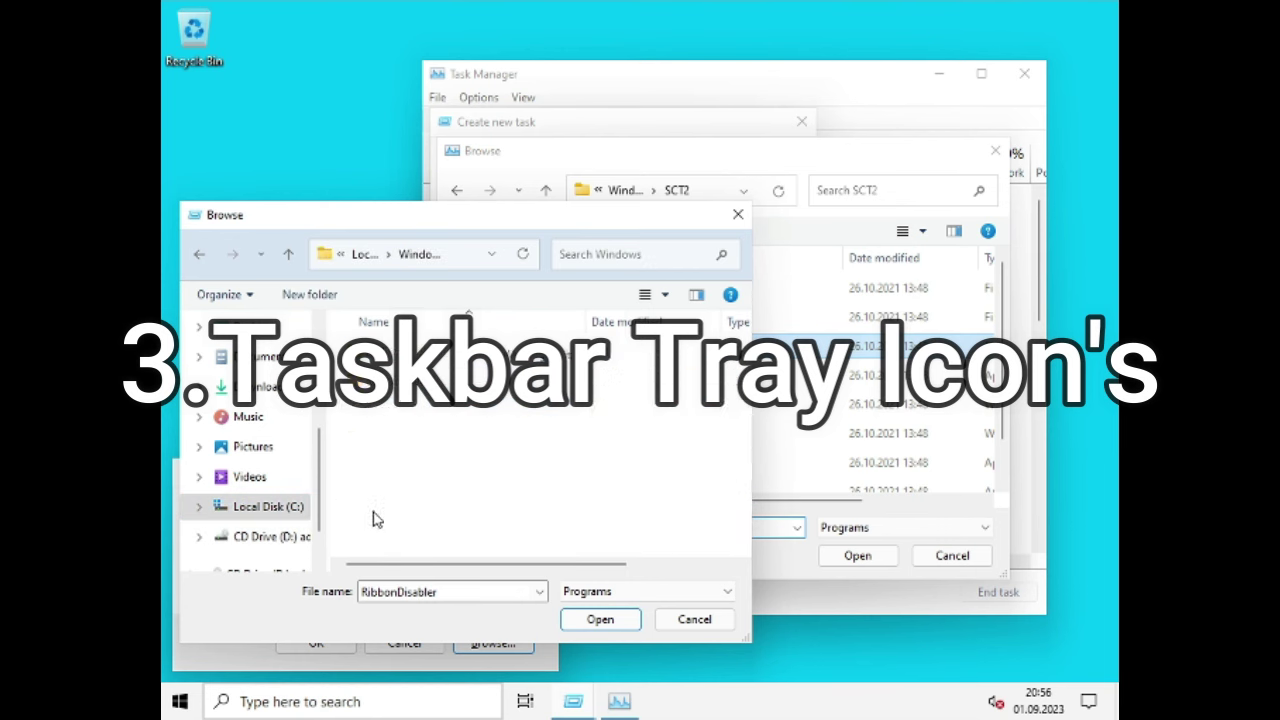
{"action": "right_click", "coordinate": [335, 493]}
{"action": "left_click", "coordinate": [393, 399]}
{"action": "scroll", "coordinate": [429, 519], "scroll_direction": "down", "scroll_amount": 20}
{"action": "scroll", "coordinate": [425, 513], "scroll_direction": "up", "scroll_amount": 5}
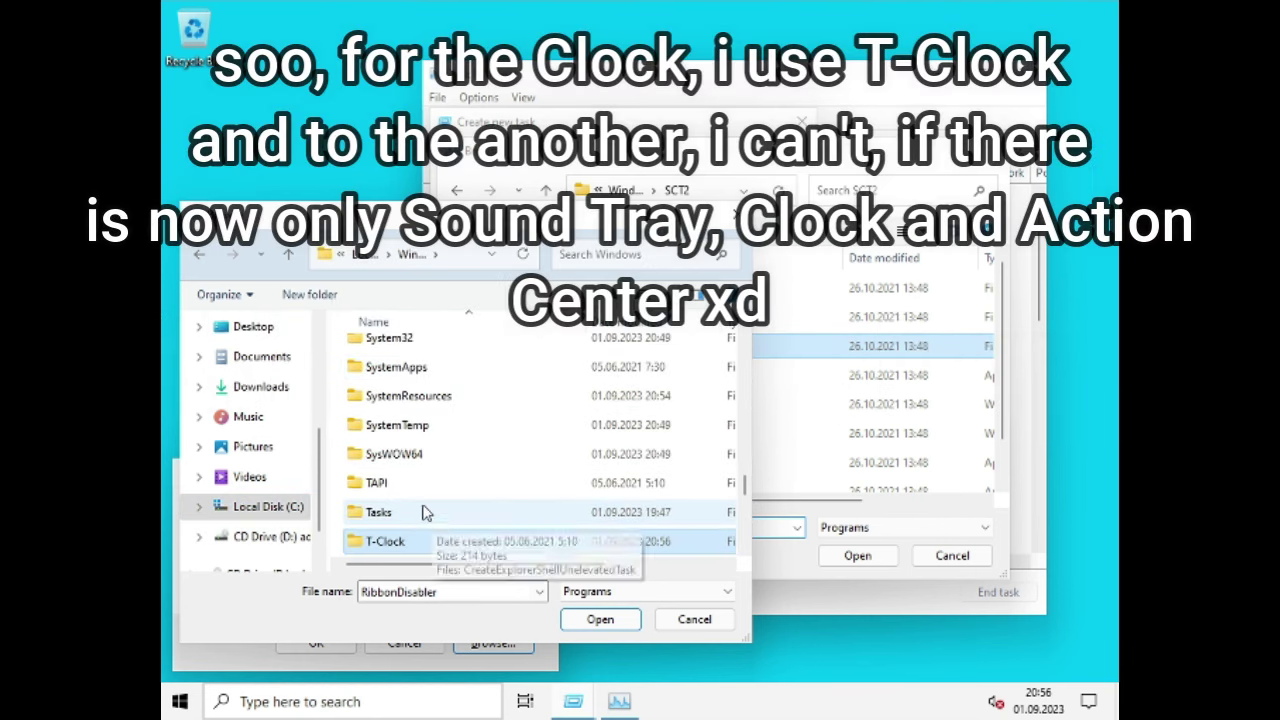
{"action": "double_click", "coordinate": [389, 540]}
{"action": "left_click", "coordinate": [424, 470]}
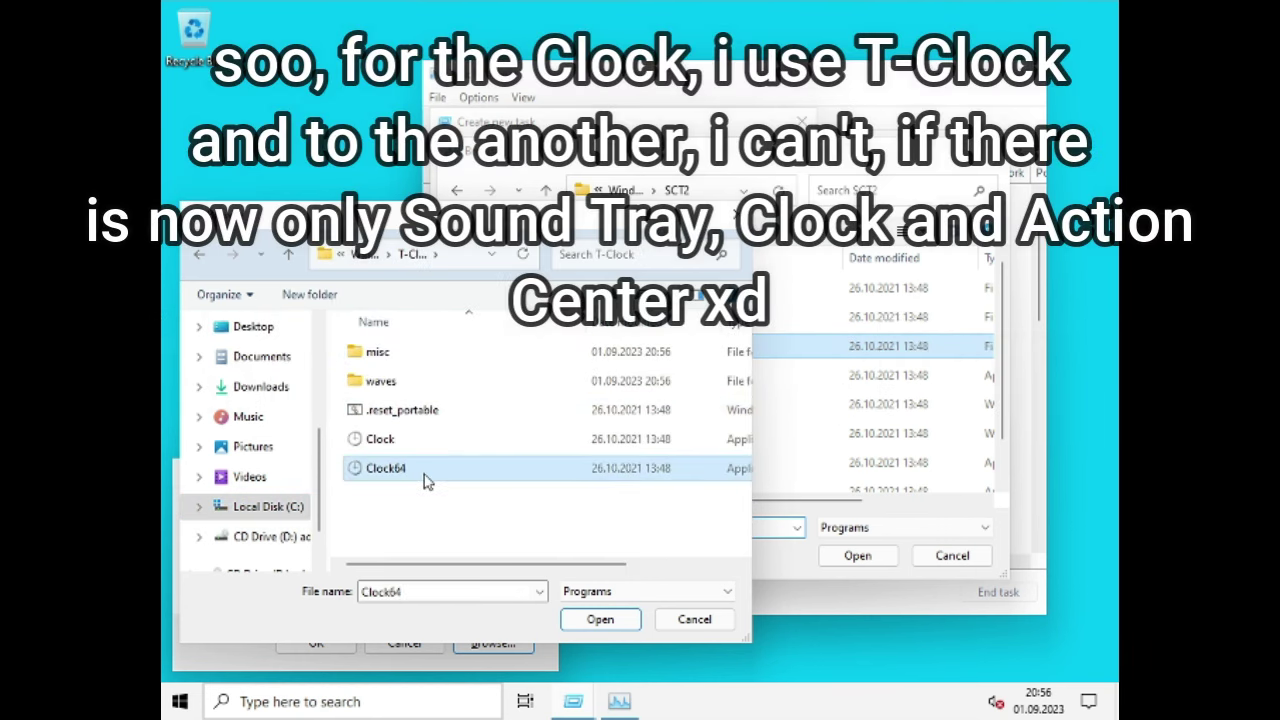
{"action": "left_click", "coordinate": [877, 515]}
{"action": "left_click", "coordinate": [315, 636]}
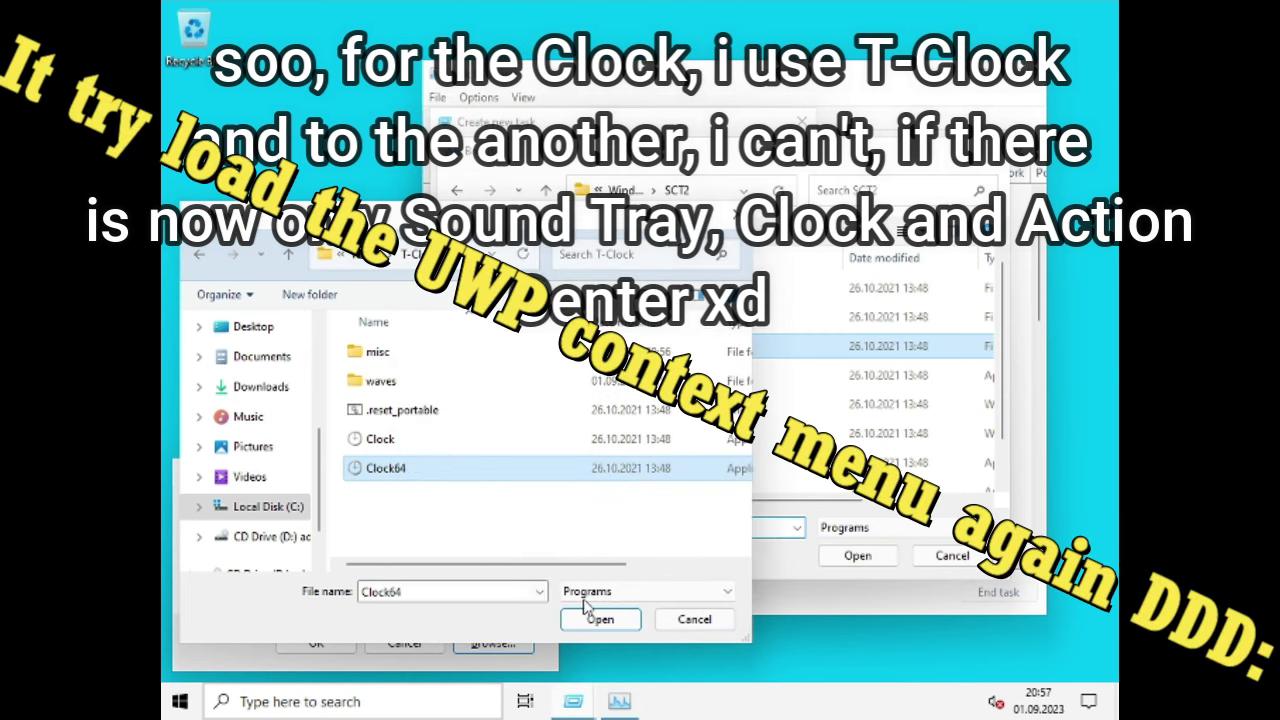
{"action": "left_click", "coordinate": [792, 564]}
{"action": "left_click", "coordinate": [488, 632]}
{"action": "key", "text": "alt+Tab"}
{"action": "key", "text": "alt+Tab"}
{"action": "key", "text": "alt+Tab"}
{"action": "left_click", "coordinate": [399, 609]}
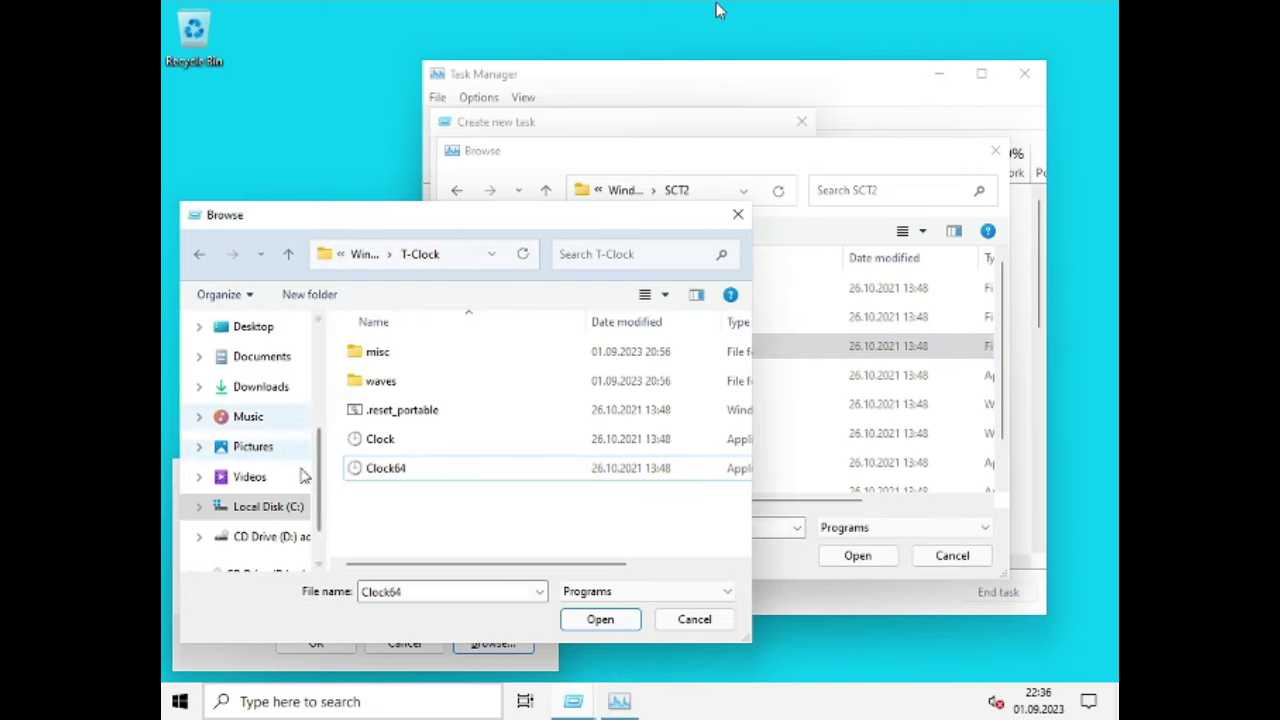
Try to reach the shell:startup folder from the Browse dialog's address.
{"action": "key", "text": "alt+d"}
{"action": "type", "text": "shell"}
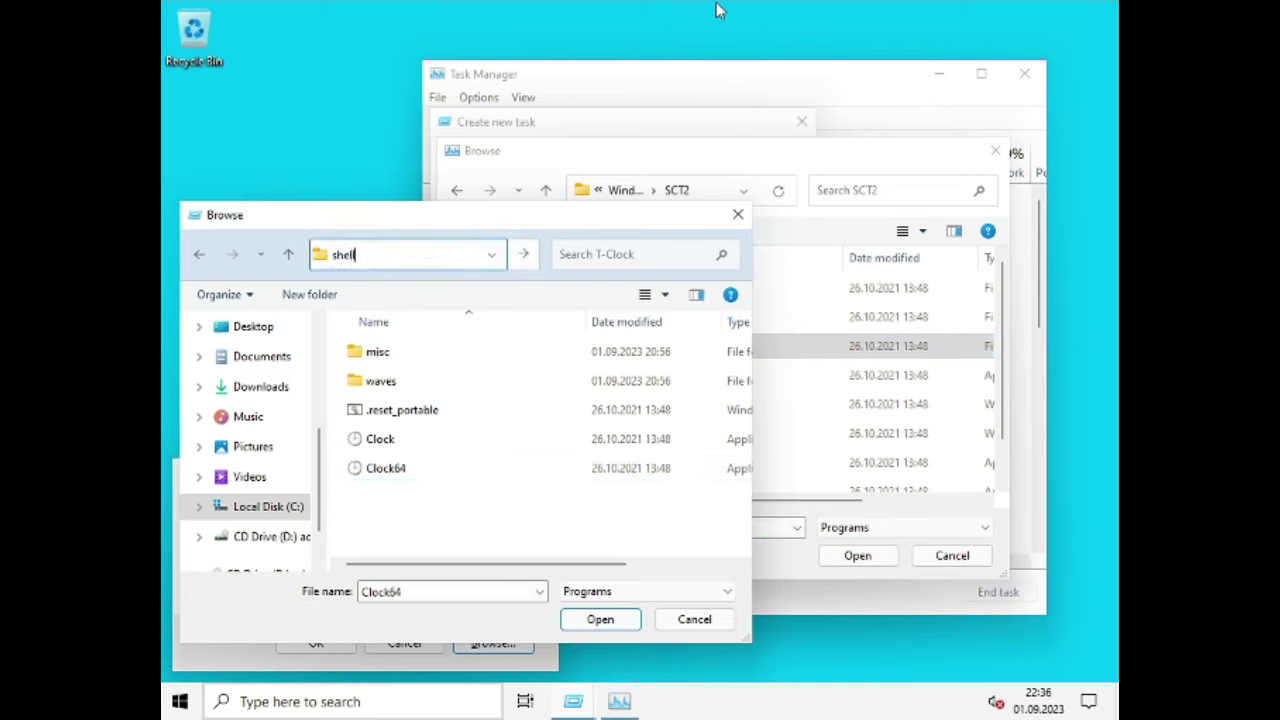
{"action": "type", "text": ":startup"}
{"action": "key", "text": "ctrl+a"}
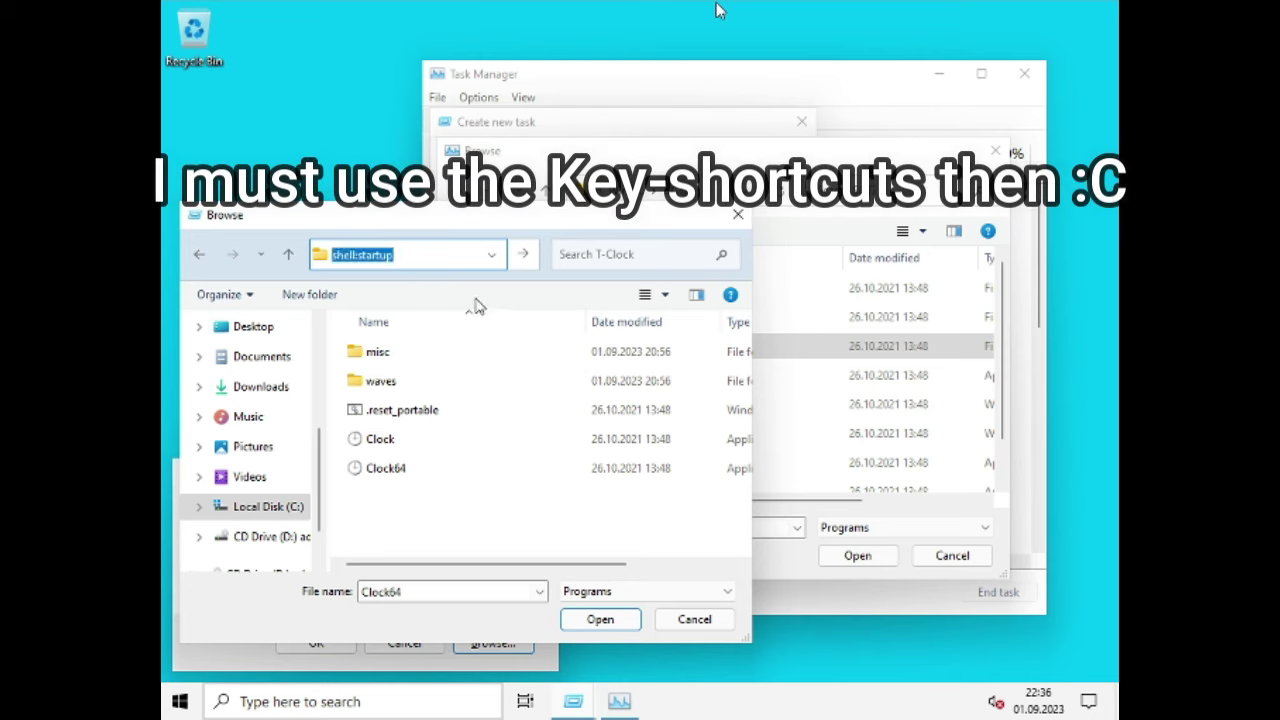
Browse through C:\Windows\System32 to the SYSTEM profile's Start Menu folder and paste a shortcut to Clock64 there.
{"action": "left_click", "coordinate": [268, 508]}
{"action": "double_click", "coordinate": [418, 534]}
{"action": "scroll", "coordinate": [444, 480], "scroll_direction": "down", "scroll_amount": 11}
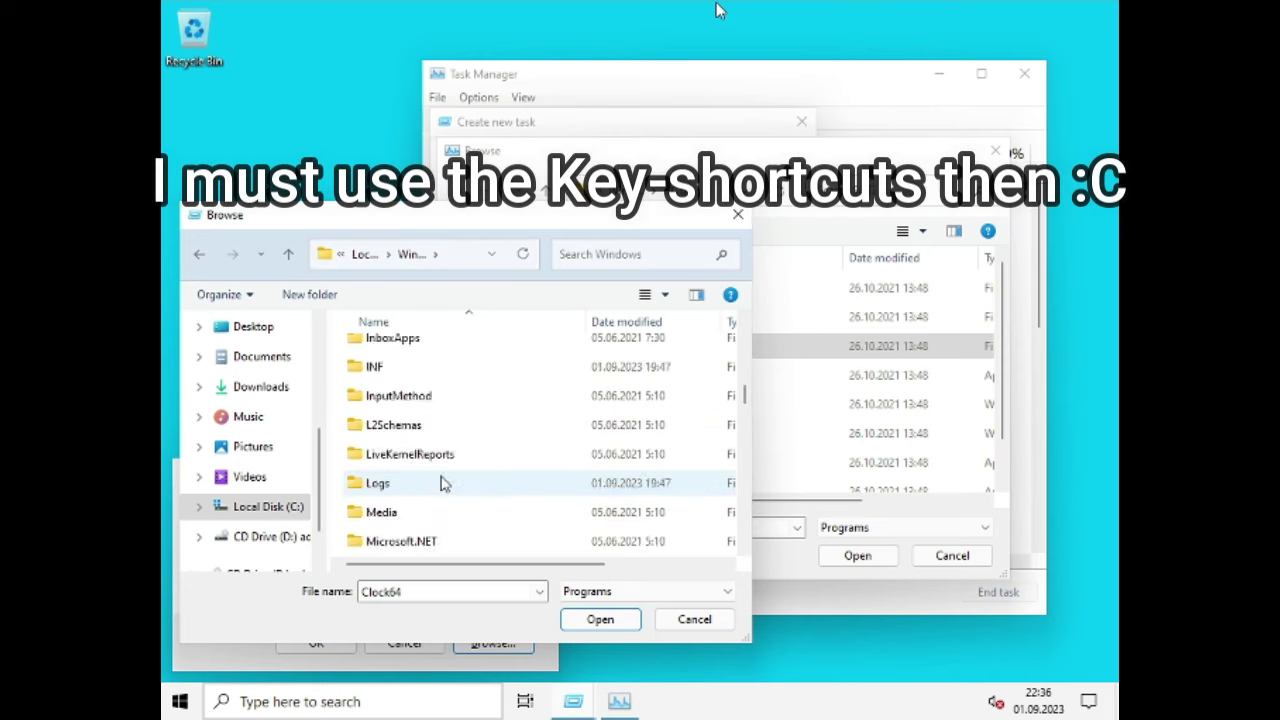
{"action": "scroll", "coordinate": [430, 485], "scroll_direction": "down", "scroll_amount": 8}
{"action": "double_click", "coordinate": [412, 518]}
{"action": "left_click", "coordinate": [429, 445]}
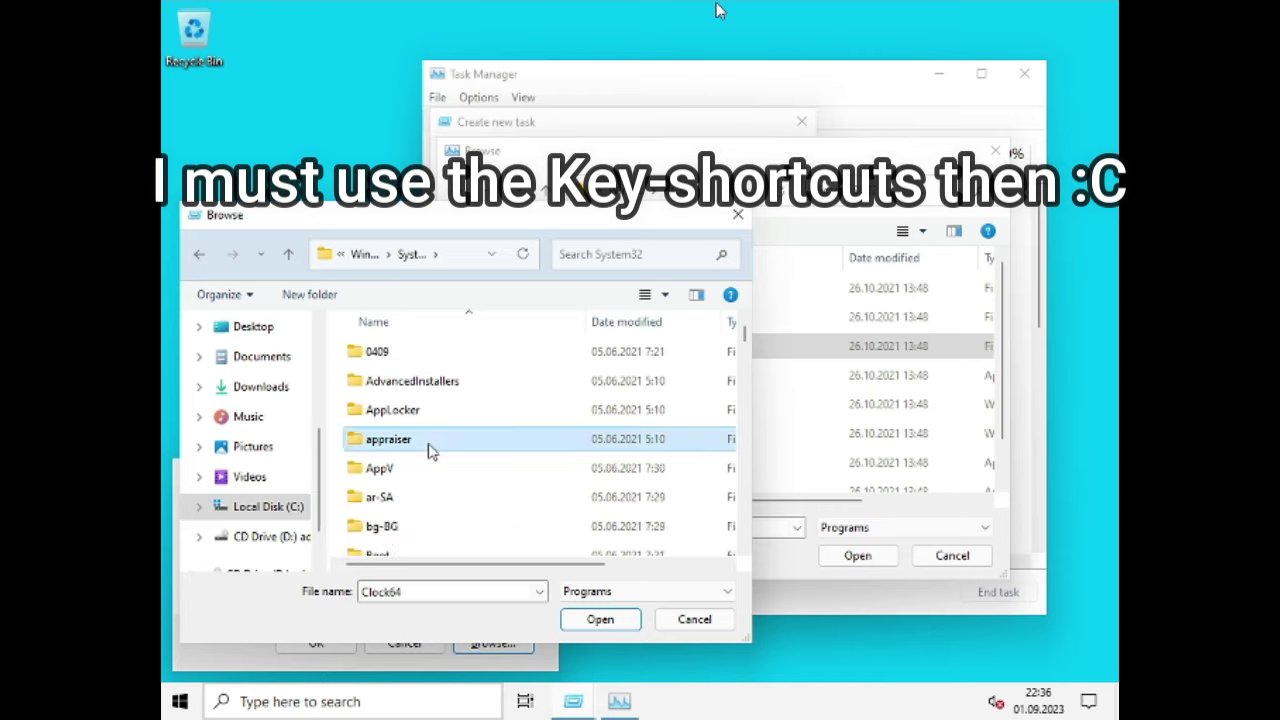
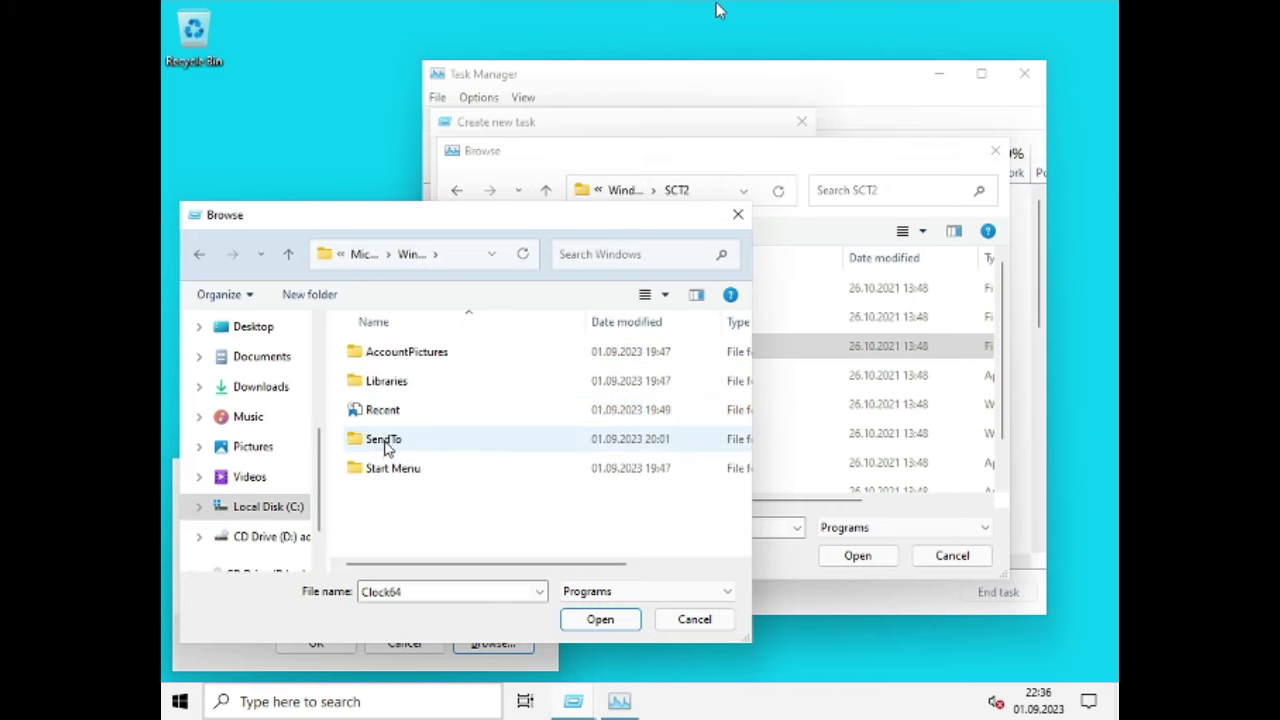
{"action": "double_click", "coordinate": [388, 466]}
{"action": "right_click", "coordinate": [461, 399]}
{"action": "left_click", "coordinate": [541, 525]}
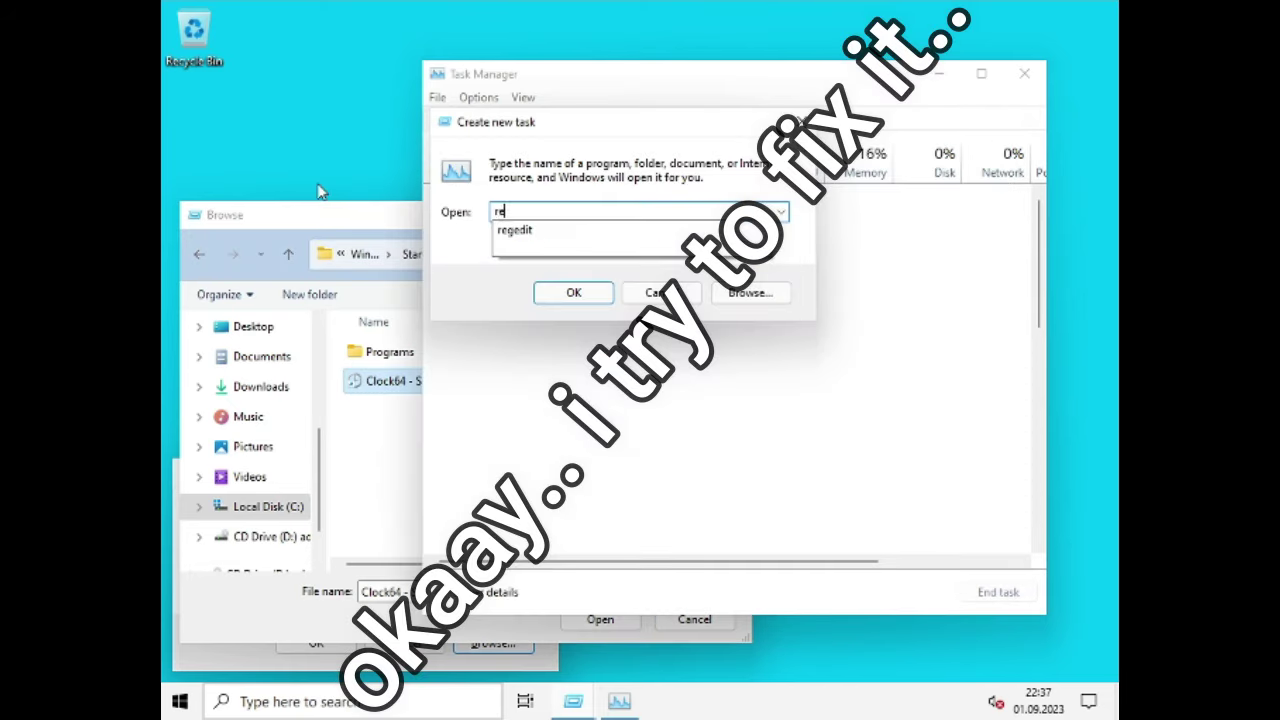
Run regedit as a new task from Task Manager and collapse the HKEY_LOCAL_MACHINE branch.
{"action": "type", "text": "gedit"}
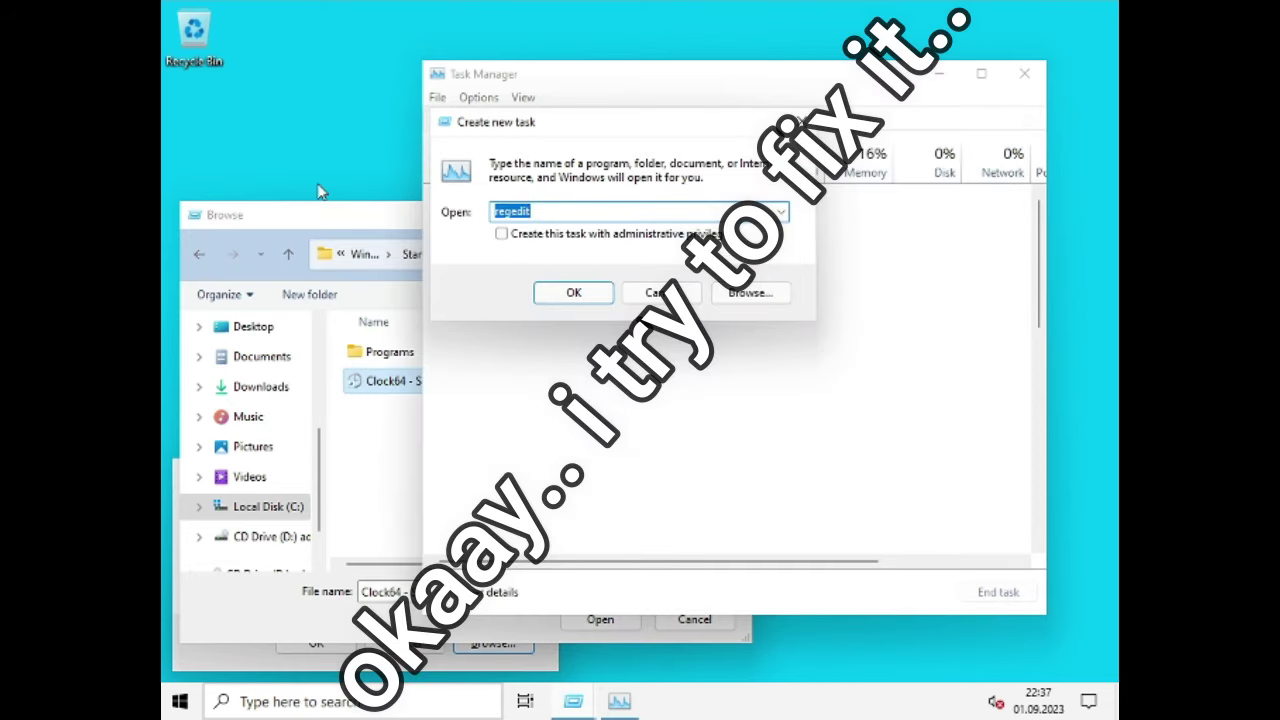
{"action": "left_click", "coordinate": [571, 289]}
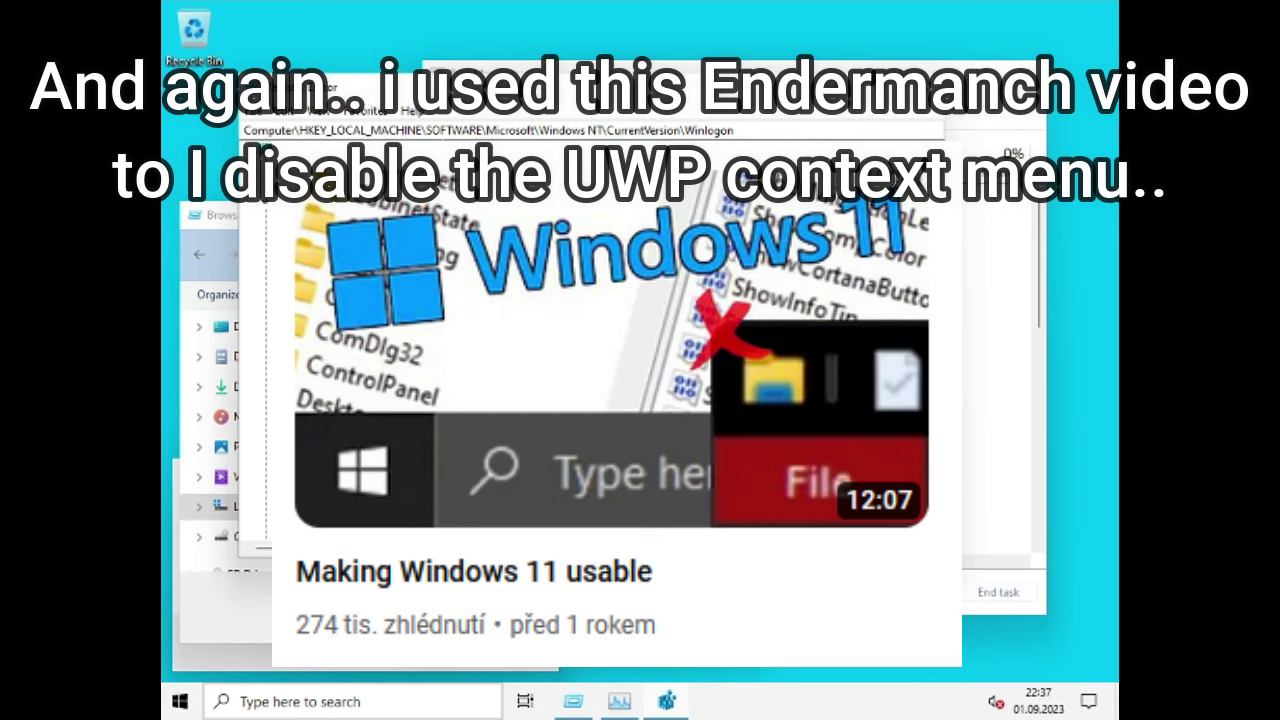
{"action": "left_click", "coordinate": [264, 201]}
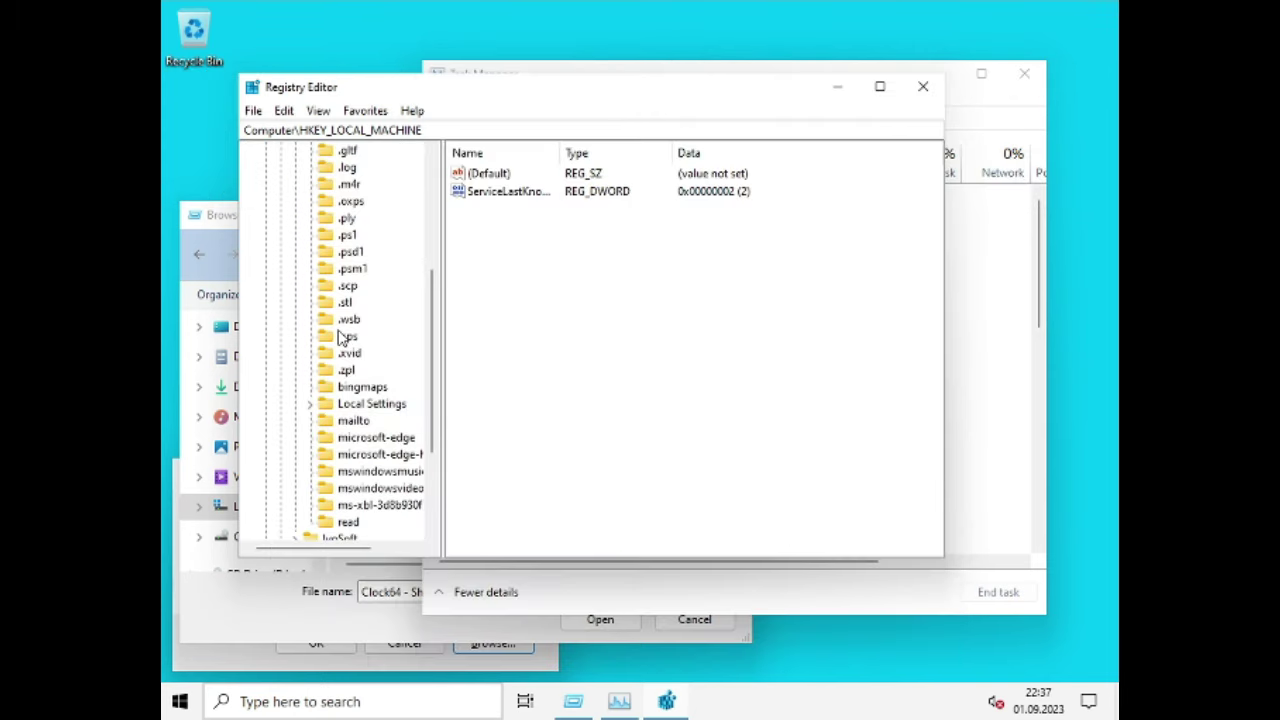
Create a key named CLSID under HKEY_CURRENT_USER\Software\Classes and begin adding a subkey to it.
{"action": "scroll", "coordinate": [390, 488], "scroll_direction": "down", "scroll_amount": 4}
{"action": "scroll", "coordinate": [370, 450], "scroll_direction": "up", "scroll_amount": 6}
{"action": "scroll", "coordinate": [358, 430], "scroll_direction": "up", "scroll_amount": 3}
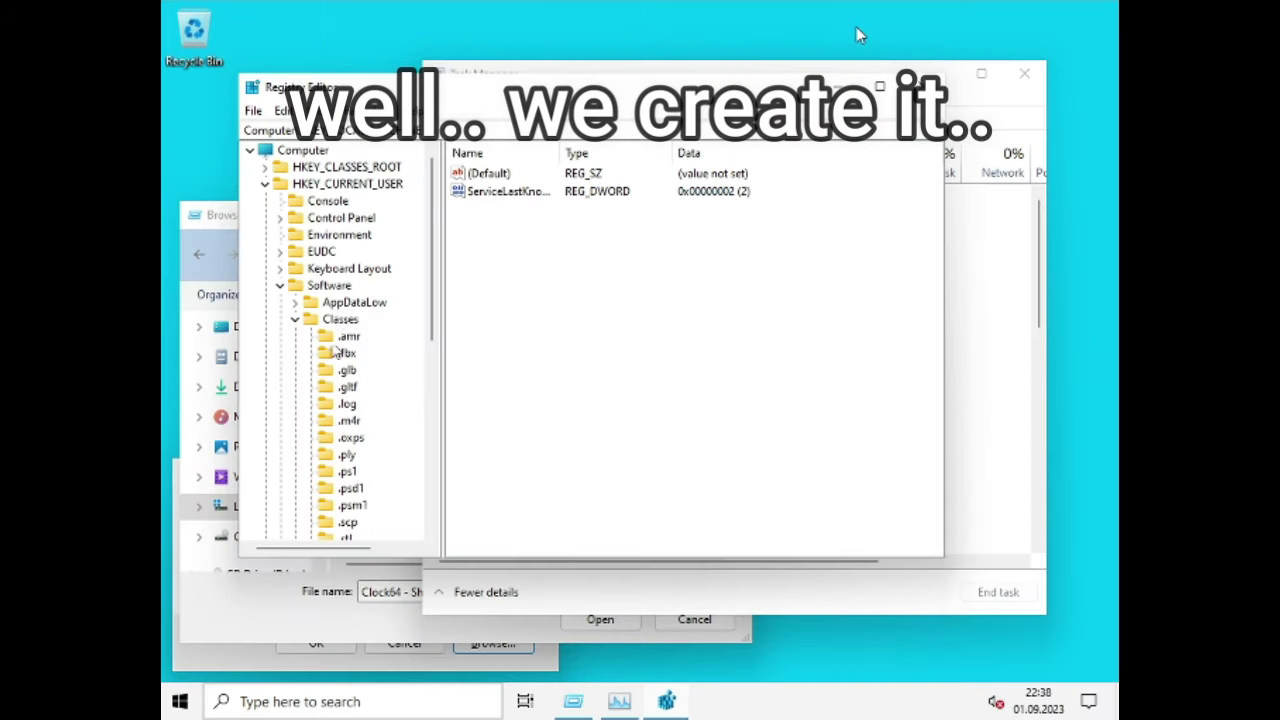
{"action": "right_click", "coordinate": [495, 276]}
{"action": "mouse_move", "coordinate": [523, 326]}
{"action": "left_click", "coordinate": [1026, 333]}
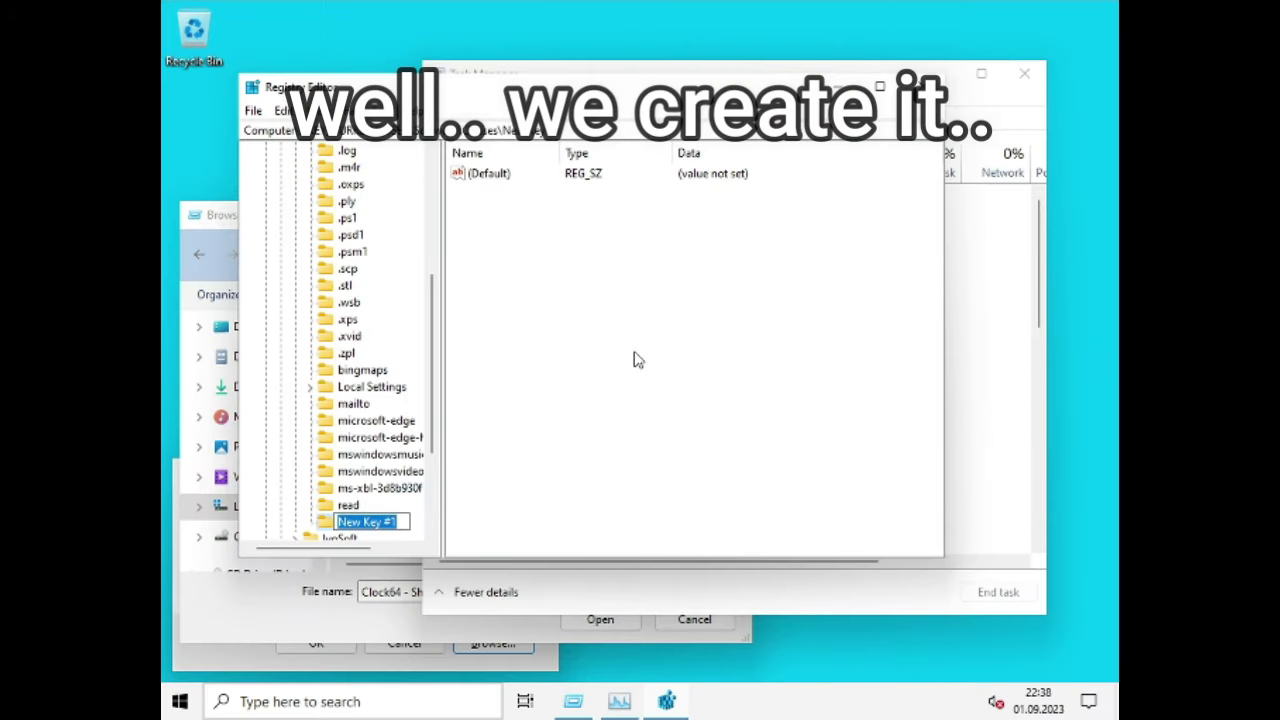
{"action": "right_click", "coordinate": [345, 521]}
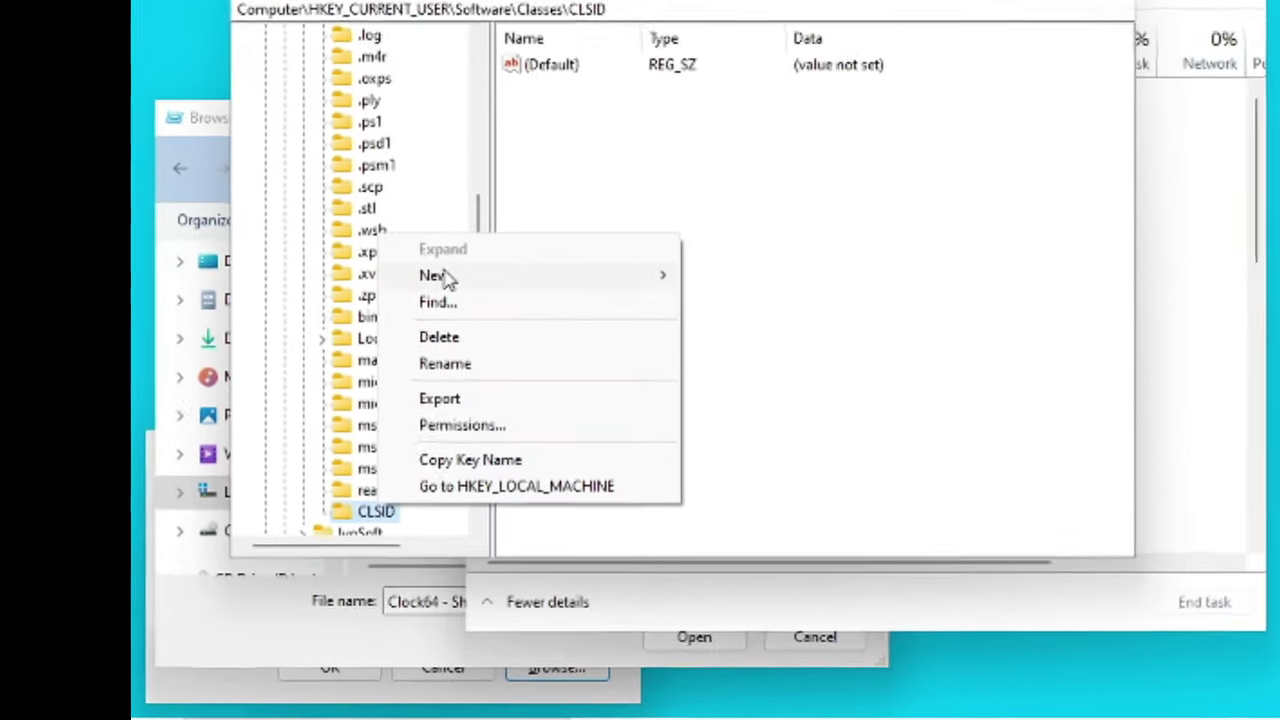
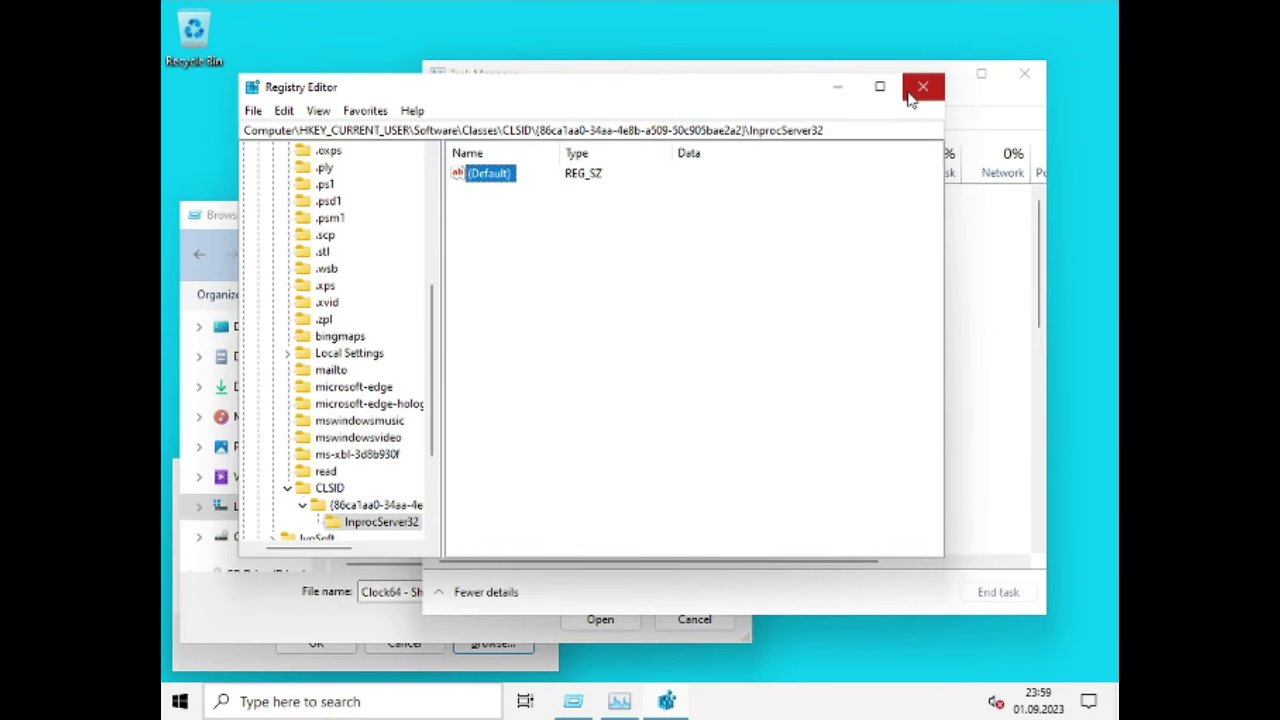
Close the Registry Editor and show all files in the Startup folder of the Browse dialog.
{"action": "left_click", "coordinate": [922, 88]}
{"action": "left_click", "coordinate": [329, 218]}
{"action": "left_click", "coordinate": [610, 592]}
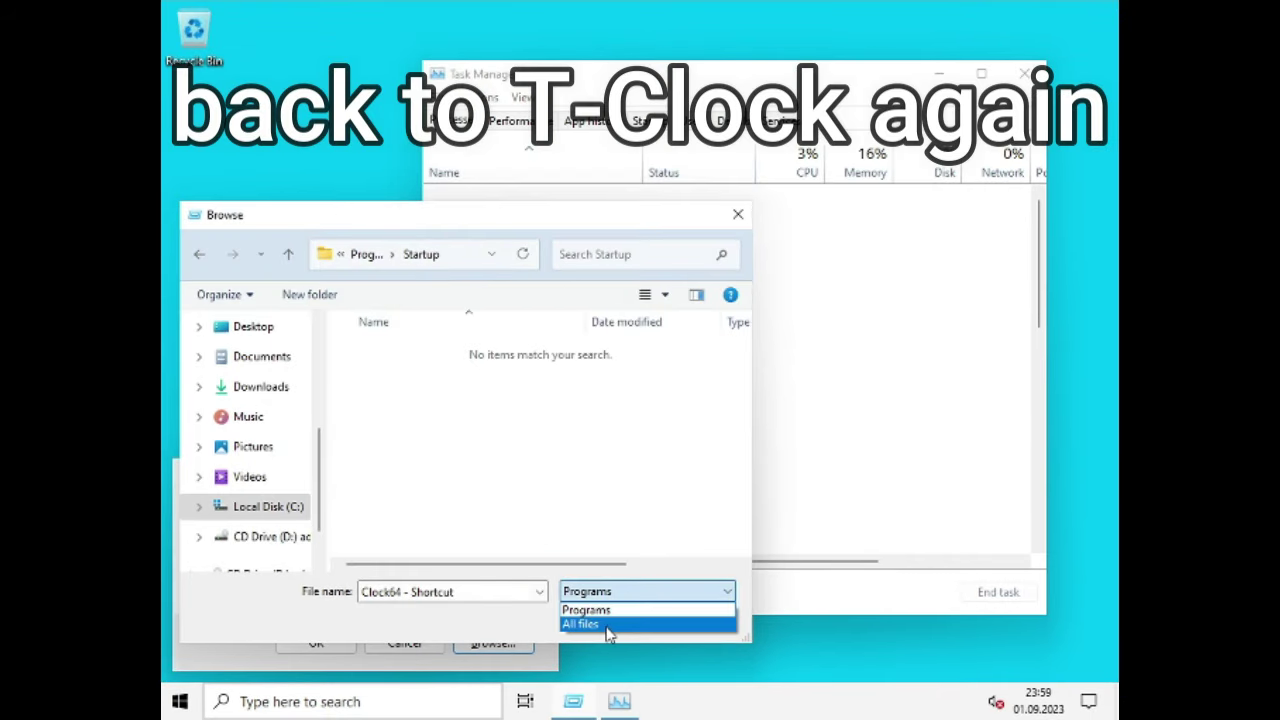
{"action": "left_click", "coordinate": [590, 624]}
Paste the Clock64 shortcut into the Startup folder and dismiss the Browse and Run dialogs.
{"action": "right_click", "coordinate": [522, 461]}
{"action": "left_click", "coordinate": [590, 584]}
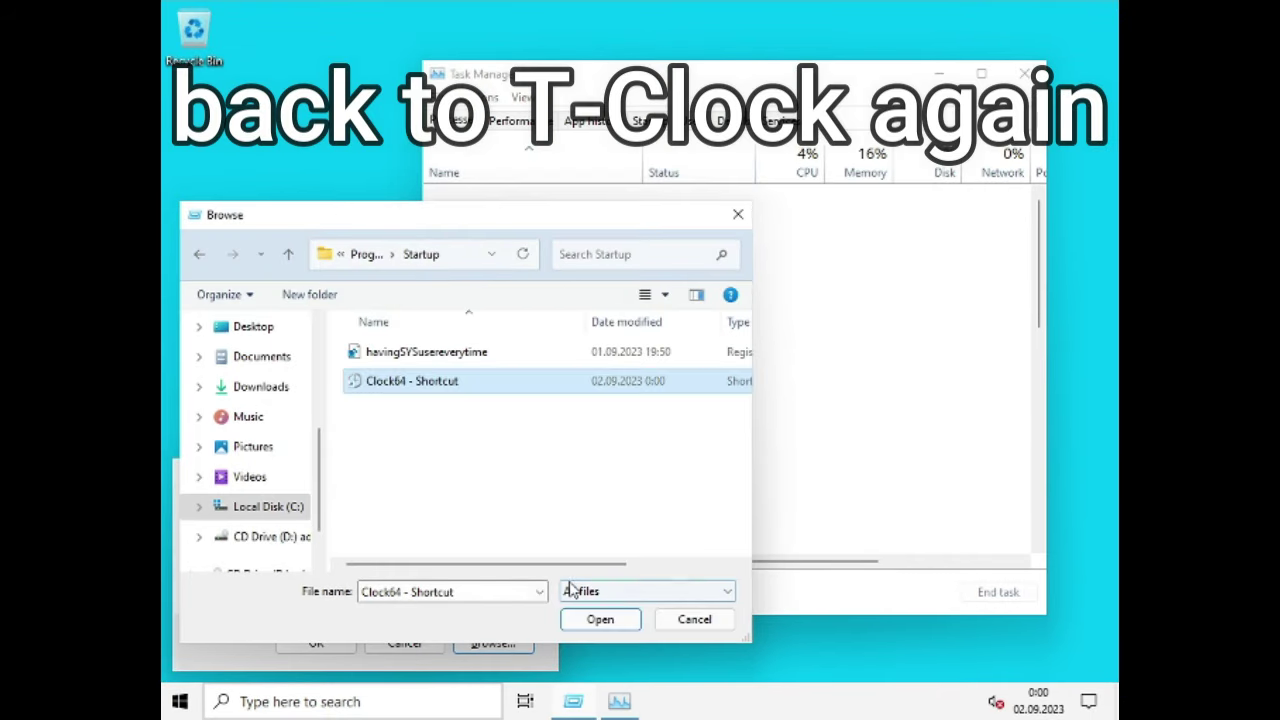
{"action": "left_click", "coordinate": [694, 619]}
{"action": "left_click", "coordinate": [404, 641]}
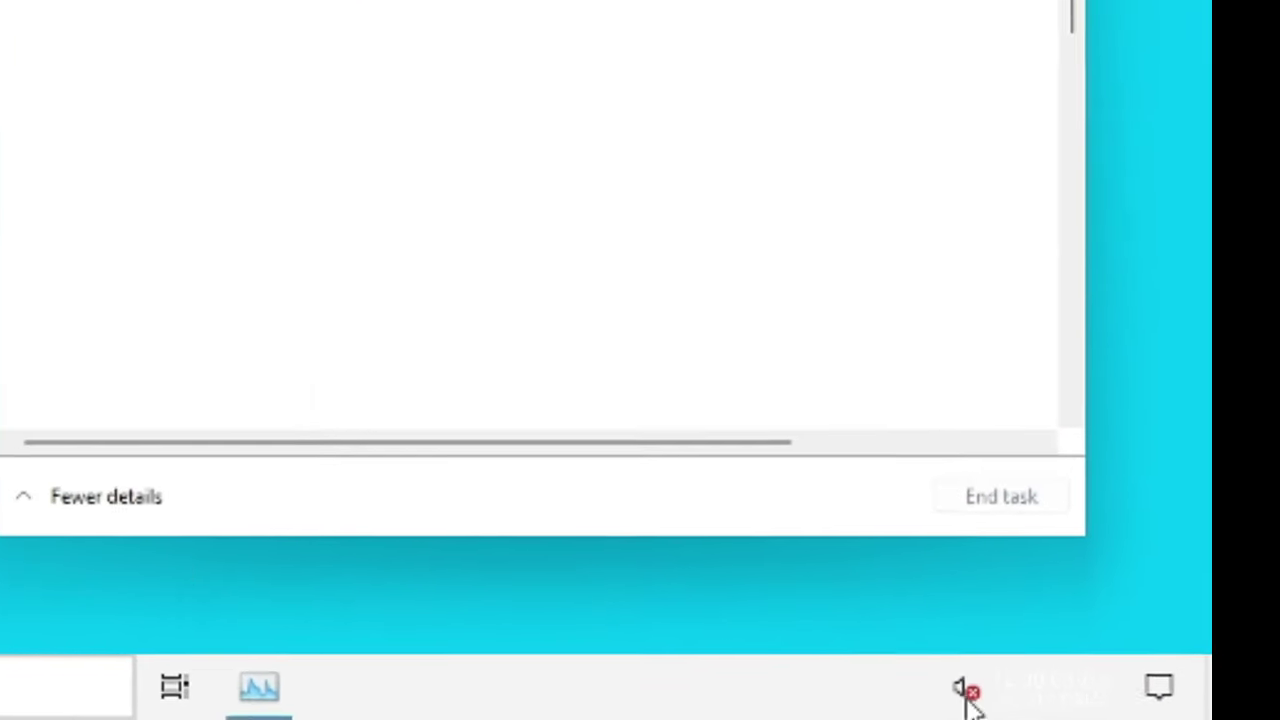
View the T-Clock calendar from the taskbar clock and open T-Clock Options.
{"action": "left_click", "coordinate": [1060, 688]}
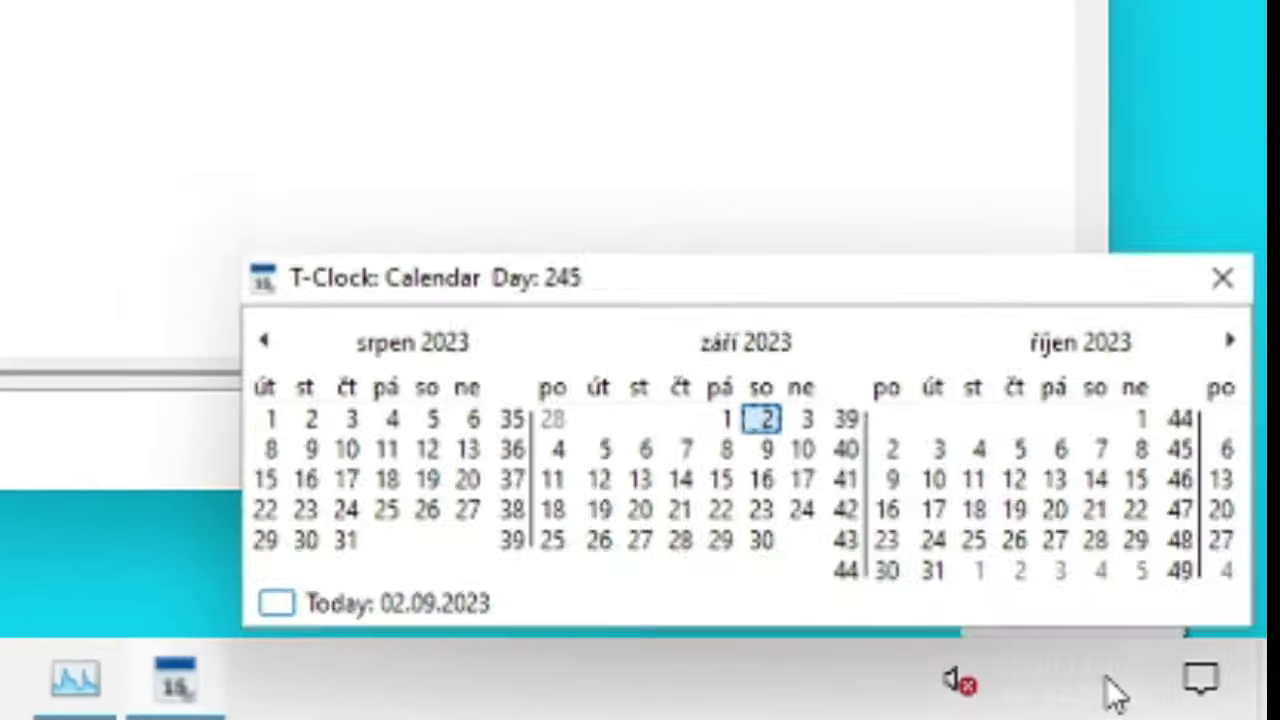
{"action": "right_click", "coordinate": [1095, 684]}
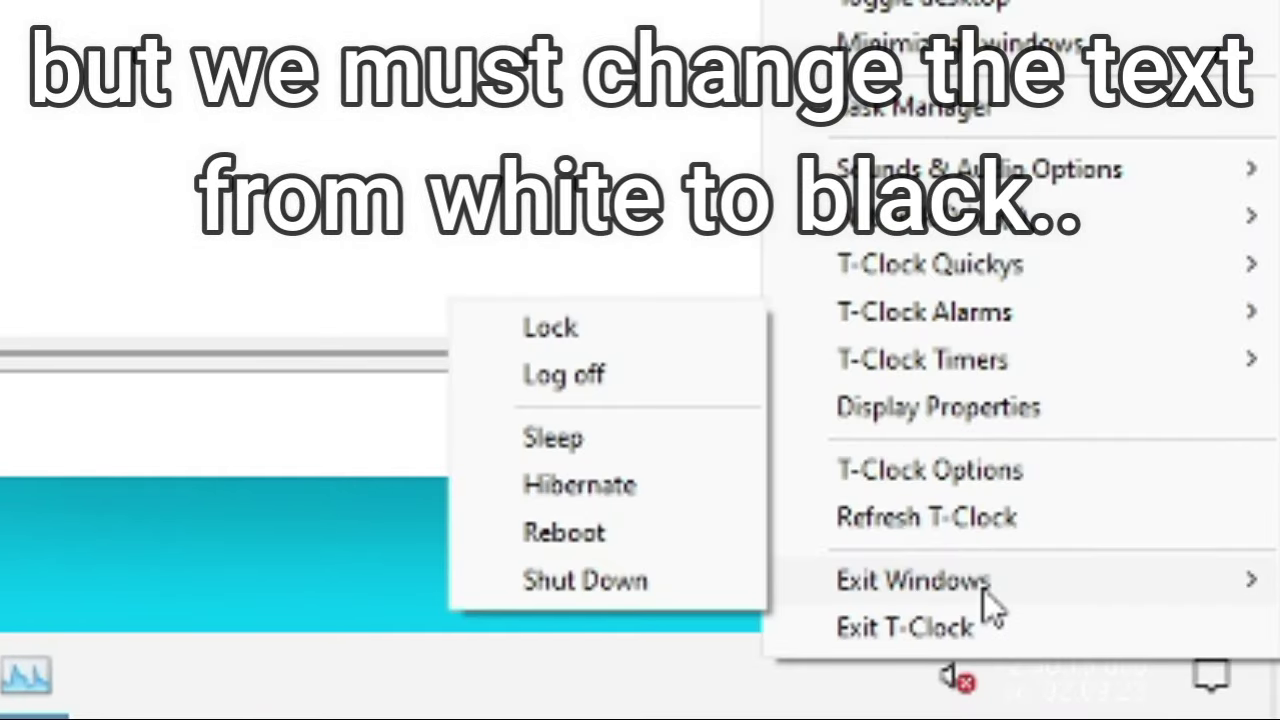
{"action": "left_click", "coordinate": [1000, 470]}
Set the T-Clock text color to black in the Clock Text options.
{"action": "left_click", "coordinate": [545, 134]}
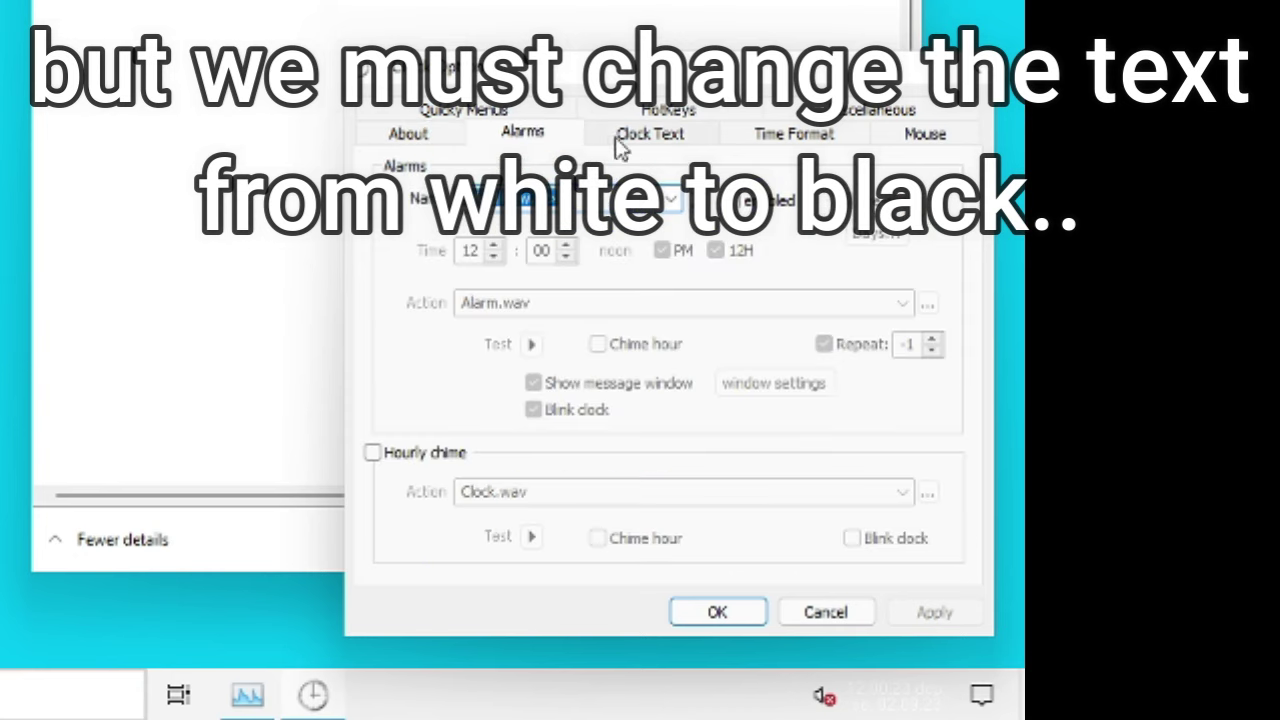
{"action": "left_click", "coordinate": [645, 140]}
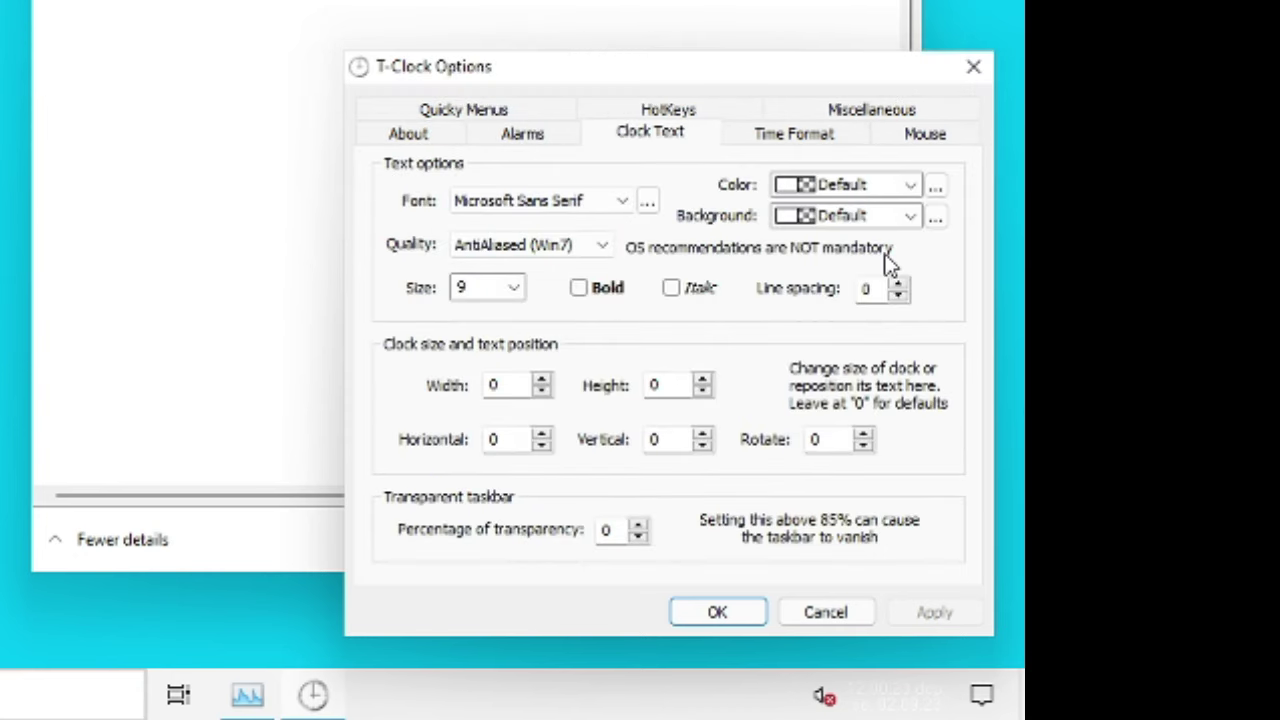
{"action": "left_click", "coordinate": [865, 195]}
{"action": "left_click", "coordinate": [868, 210]}
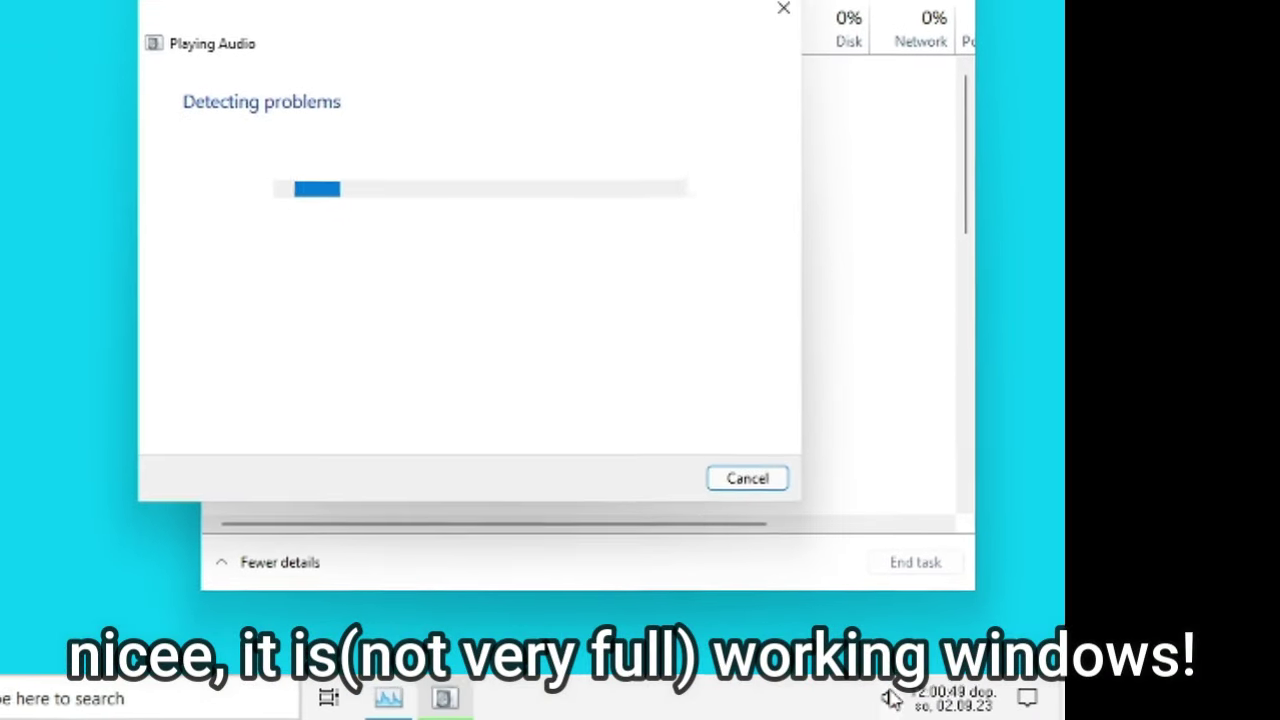
Cancel the Playing Audio troubleshooter, close Task Manager, and open the Start menu.
{"action": "left_click", "coordinate": [774, 488]}
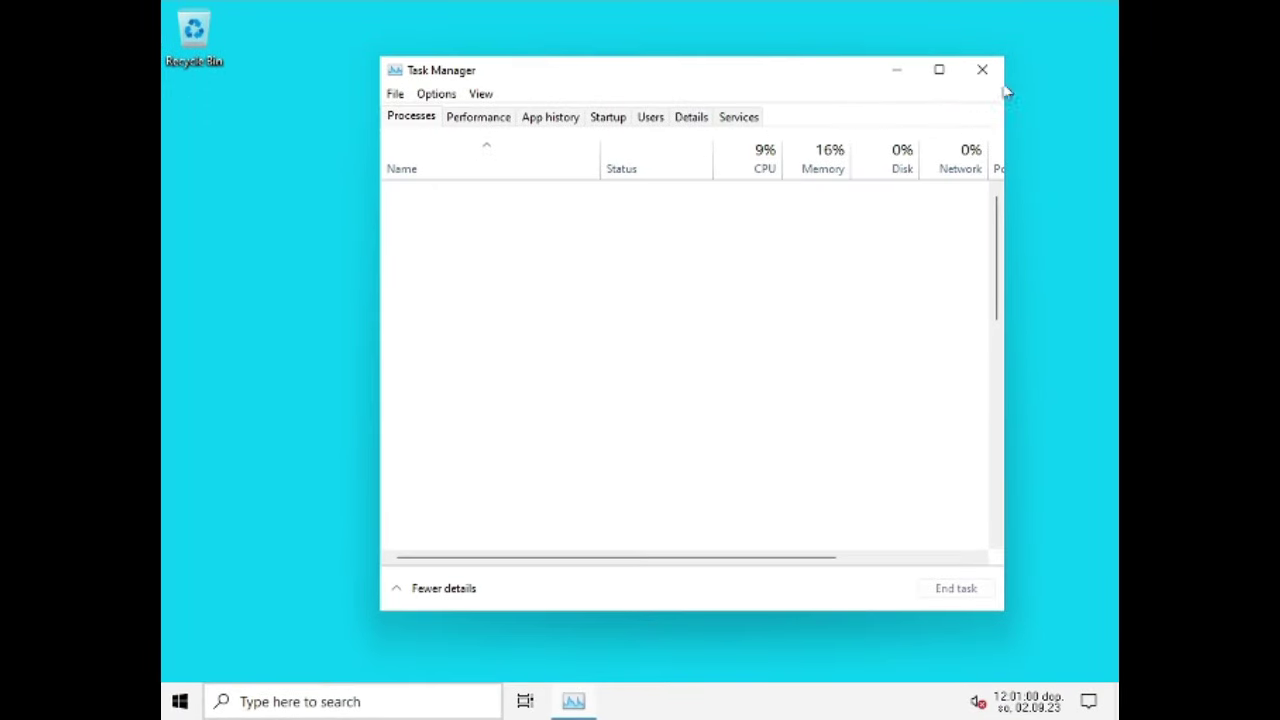
{"action": "left_click", "coordinate": [982, 69]}
{"action": "left_click", "coordinate": [180, 701]}
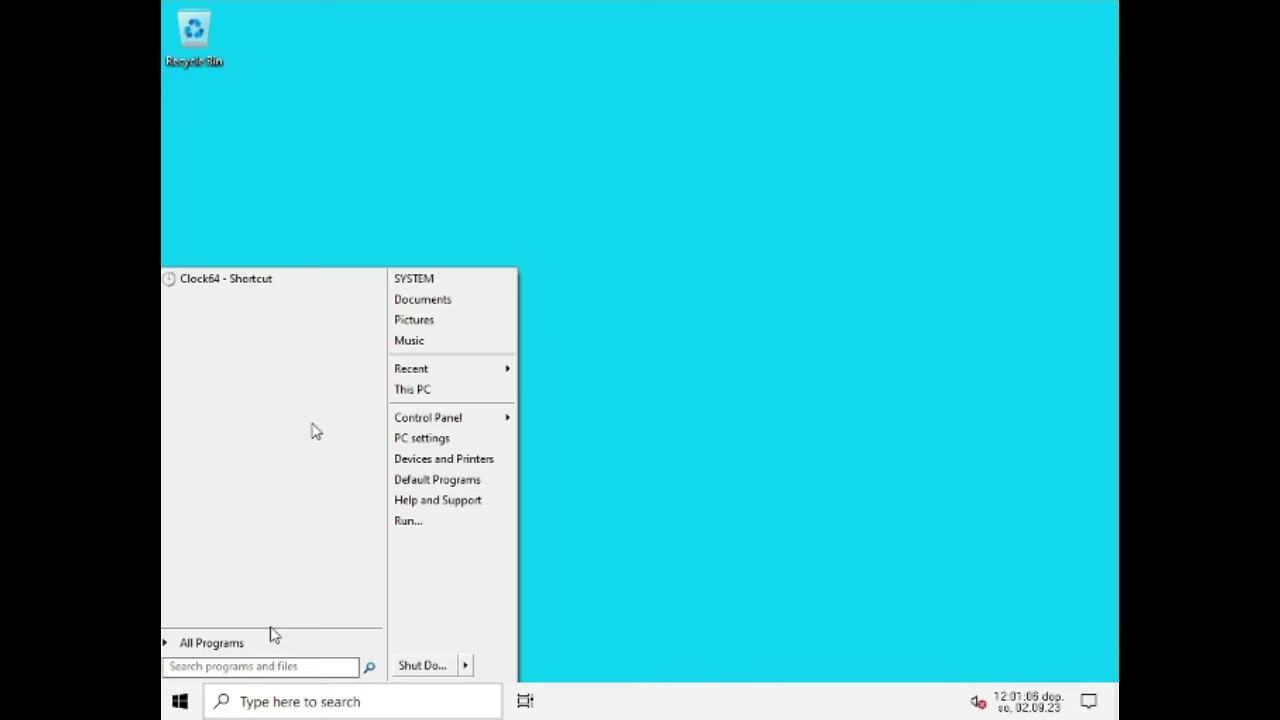
Close the Start menu and run winver.
{"action": "left_click", "coordinate": [180, 701]}
{"action": "key", "text": "super+r"}
{"action": "type", "text": "winver"}
{"action": "key", "text": "Return"}
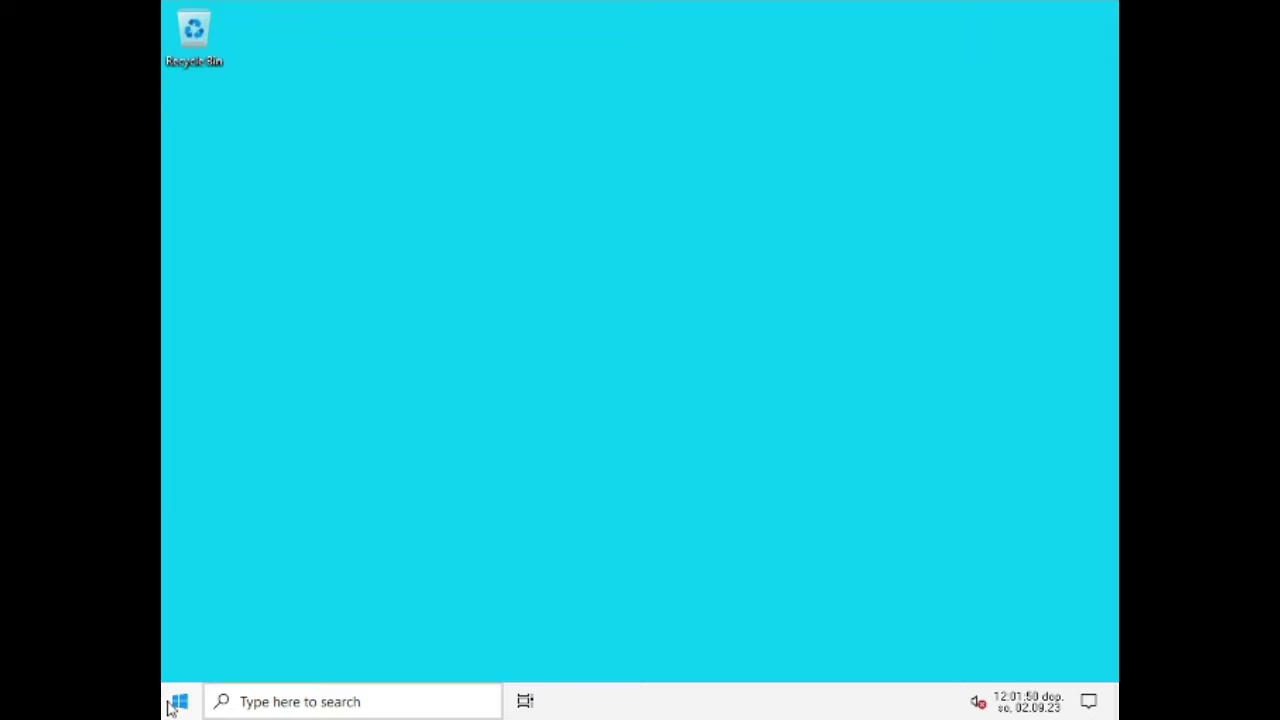
Try twice to shut down Windows from the Start menu.
{"action": "left_click", "coordinate": [170, 702]}
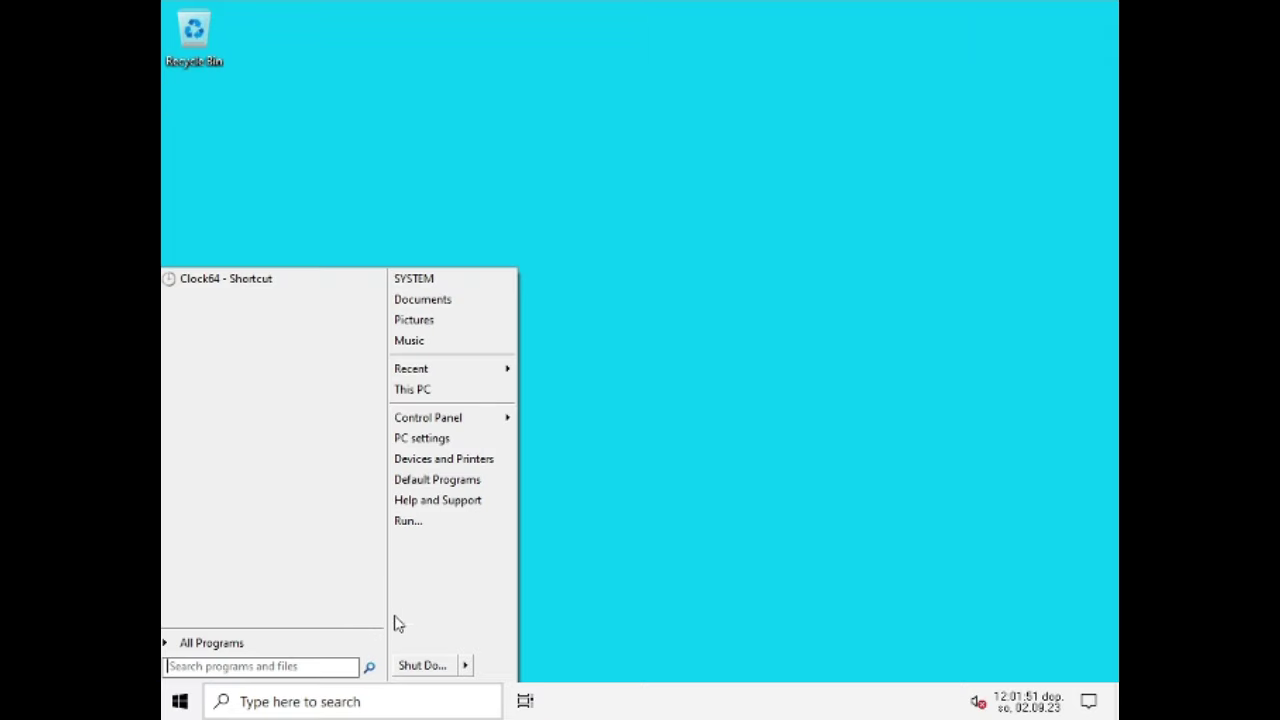
{"action": "left_click", "coordinate": [425, 668]}
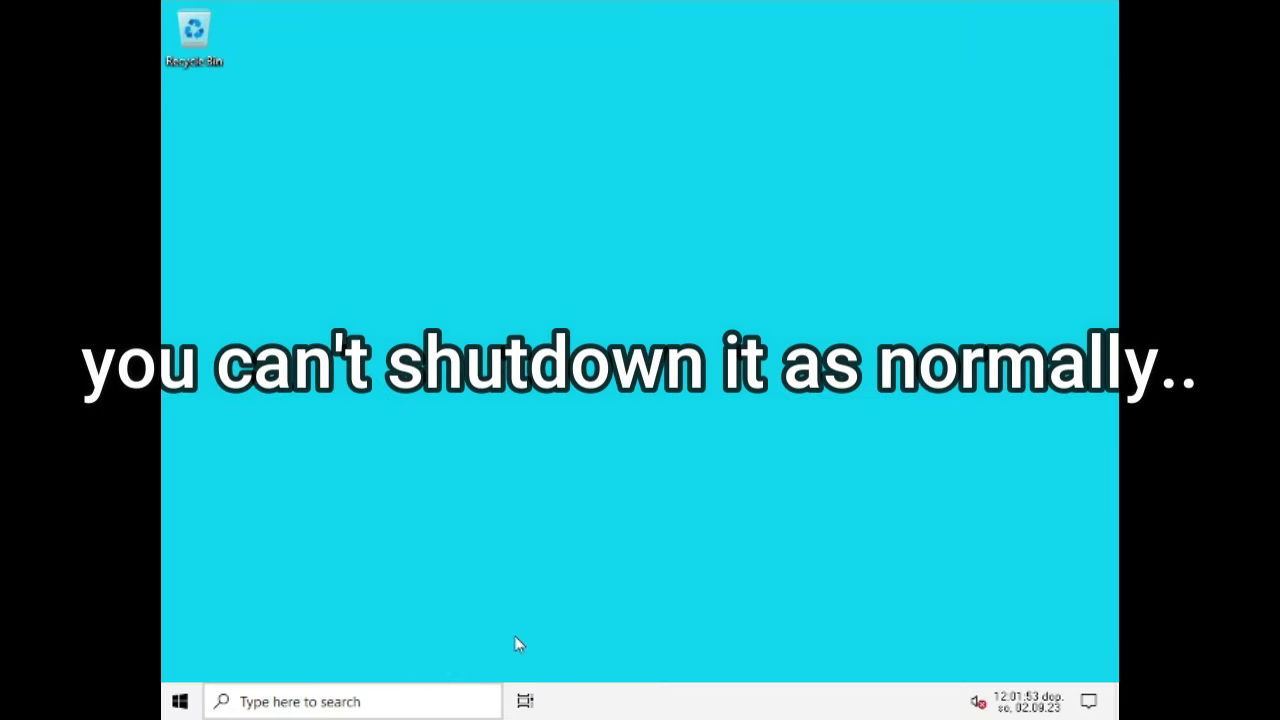
{"action": "left_click", "coordinate": [180, 702]}
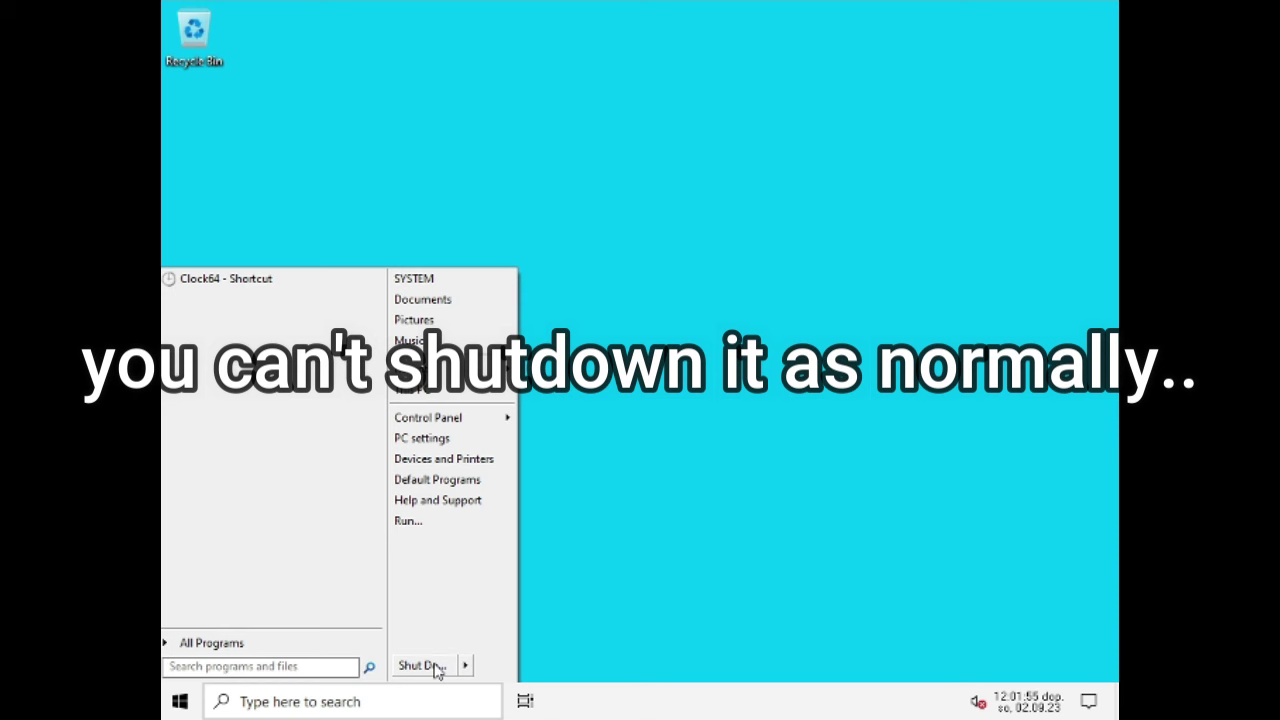
{"action": "left_click", "coordinate": [436, 667]}
Try an Exit Windows command from T-Clock's taskbar clock menu.
{"action": "right_click", "coordinate": [1057, 710]}
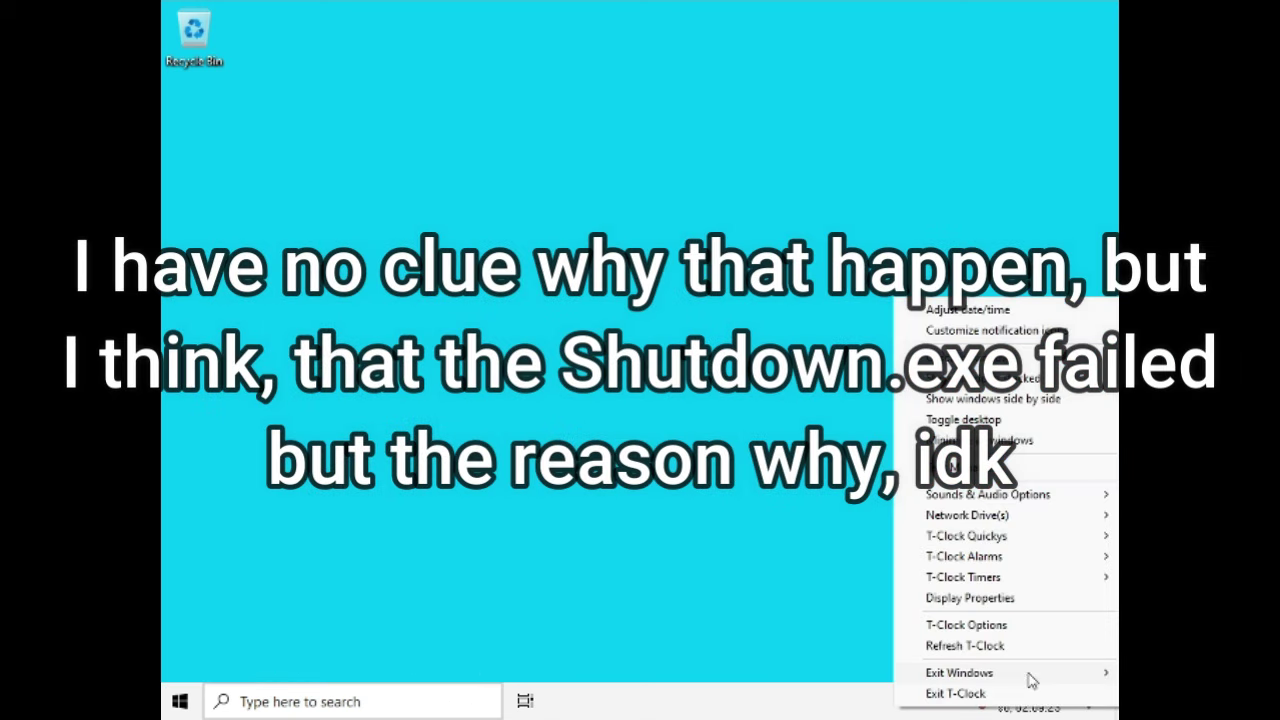
{"action": "mouse_move", "coordinate": [988, 678]}
{"action": "left_click", "coordinate": [823, 653]}
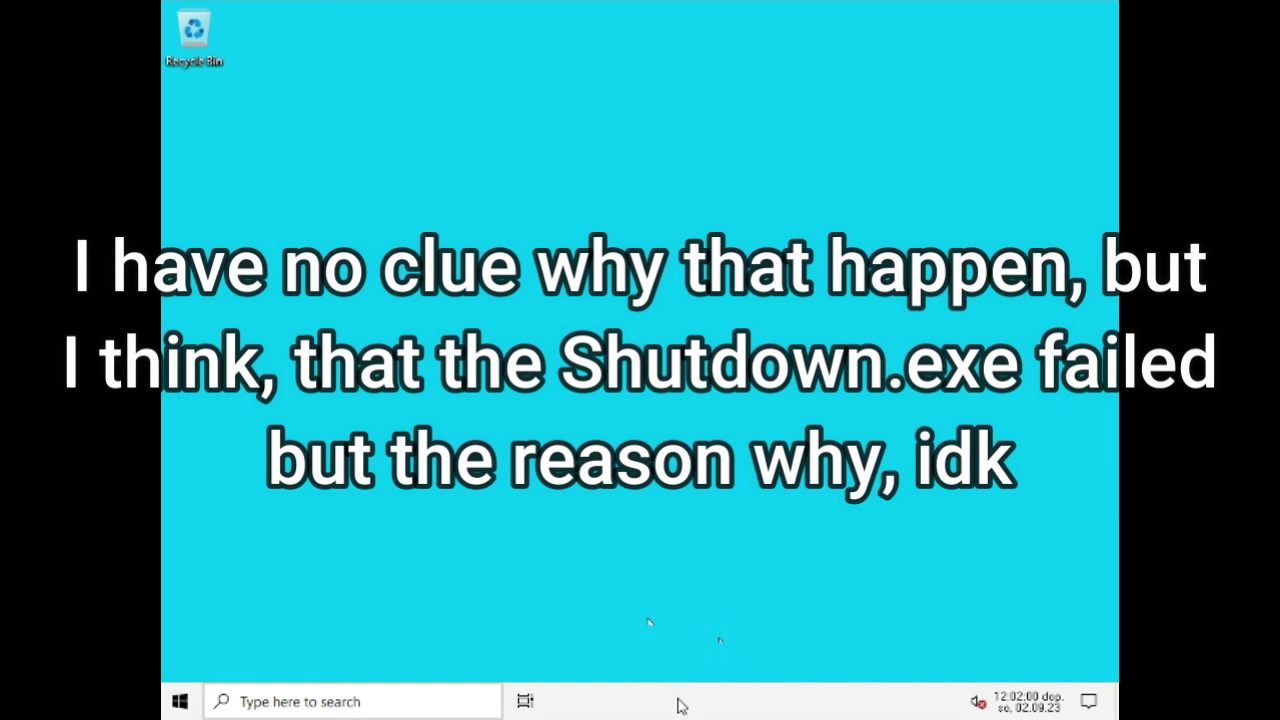
Try to open Display settings from the desktop's context menu and dismiss the error dialog.
{"action": "right_click", "coordinate": [566, 404]}
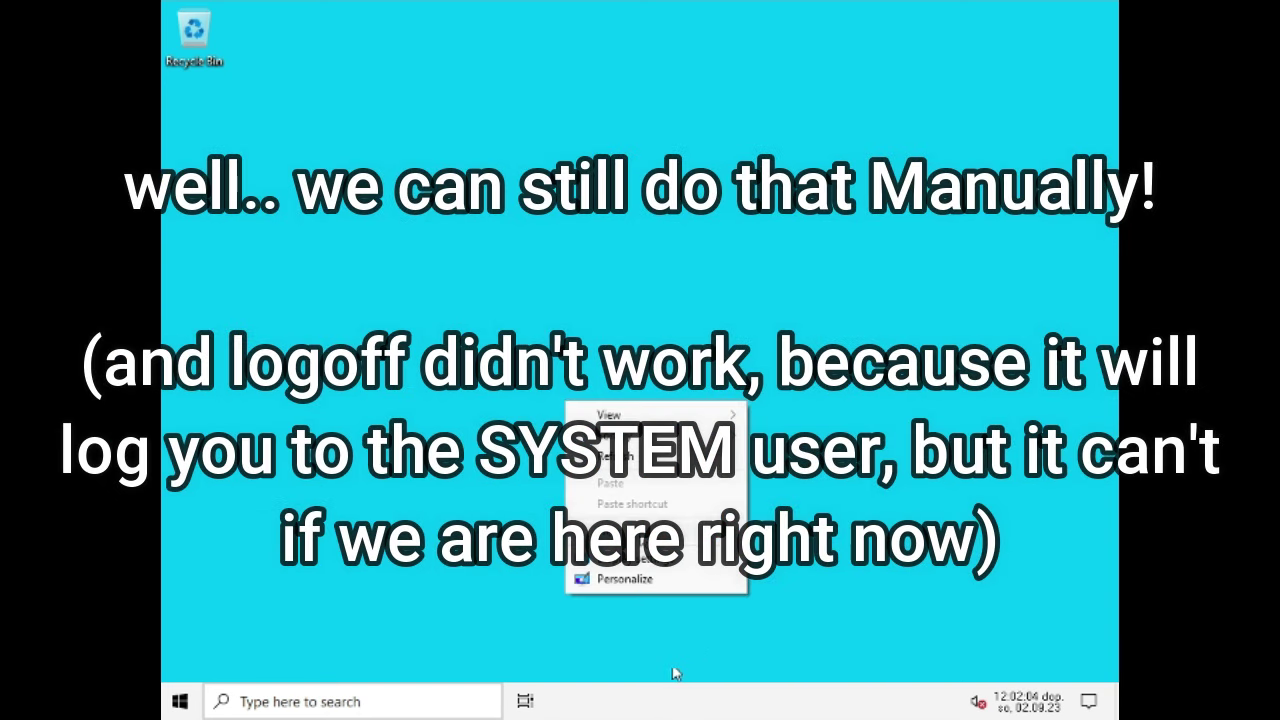
{"action": "left_click", "coordinate": [648, 565]}
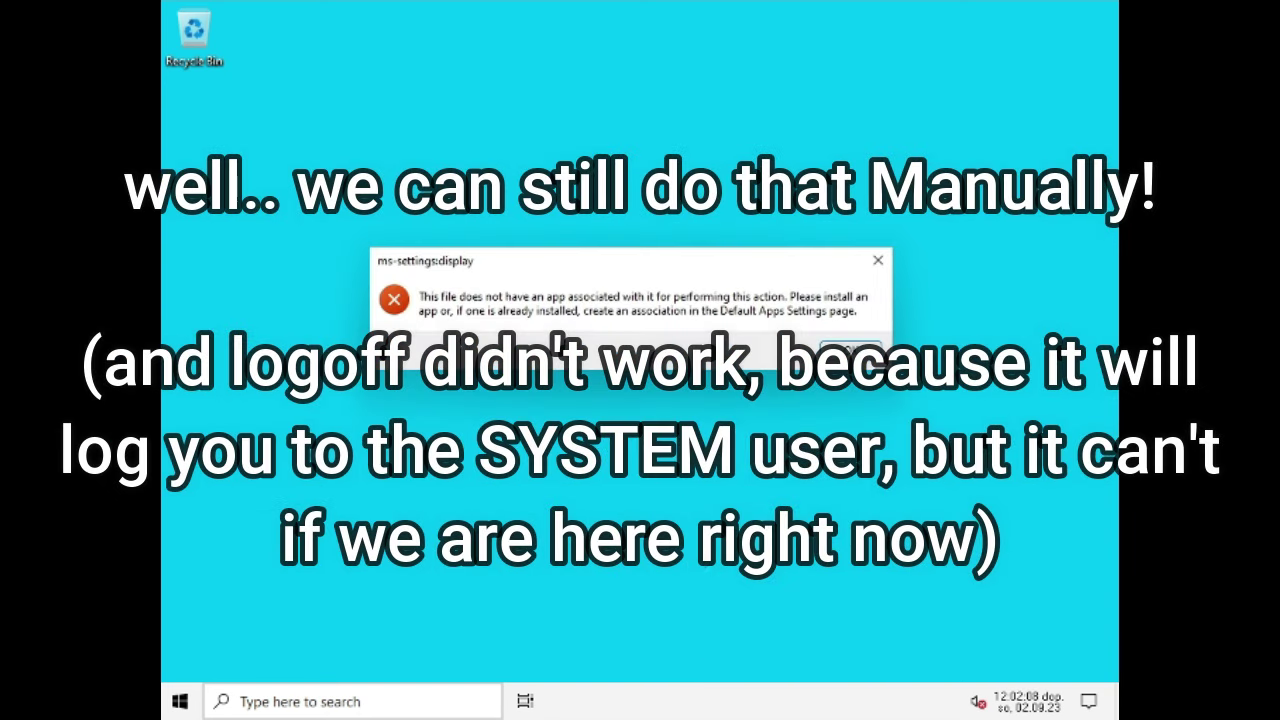
{"action": "left_click", "coordinate": [876, 365]}
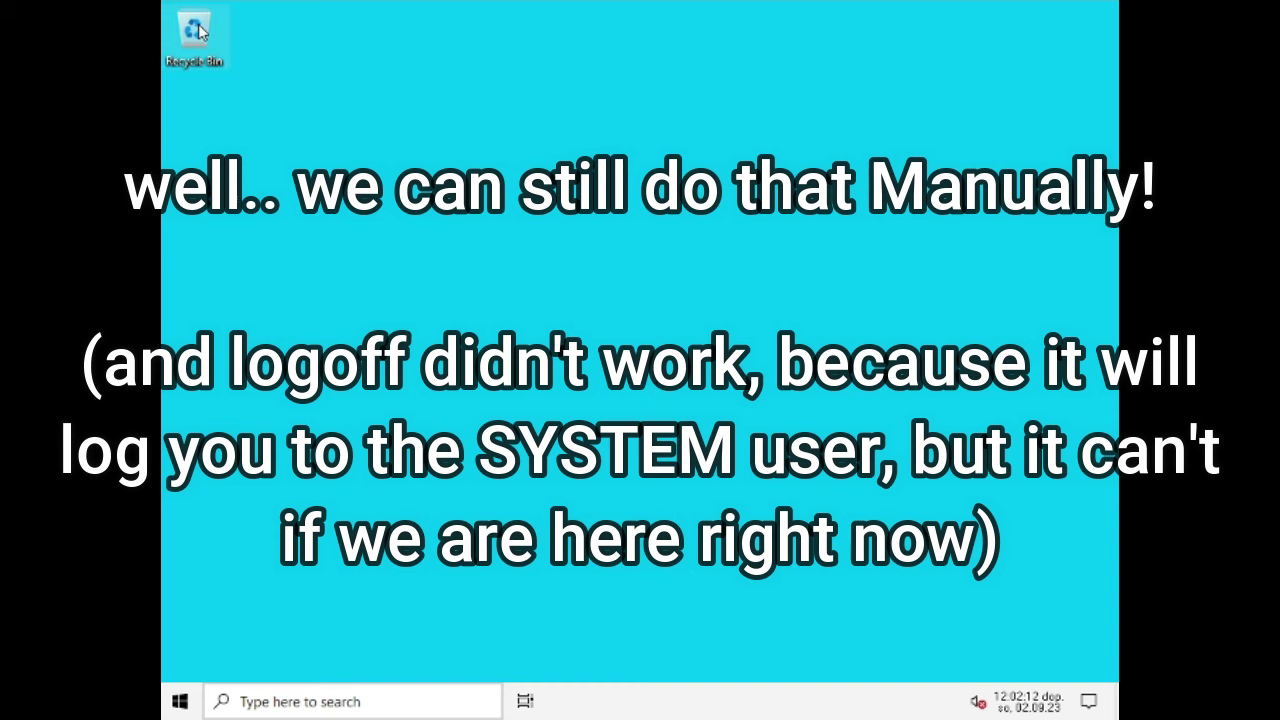
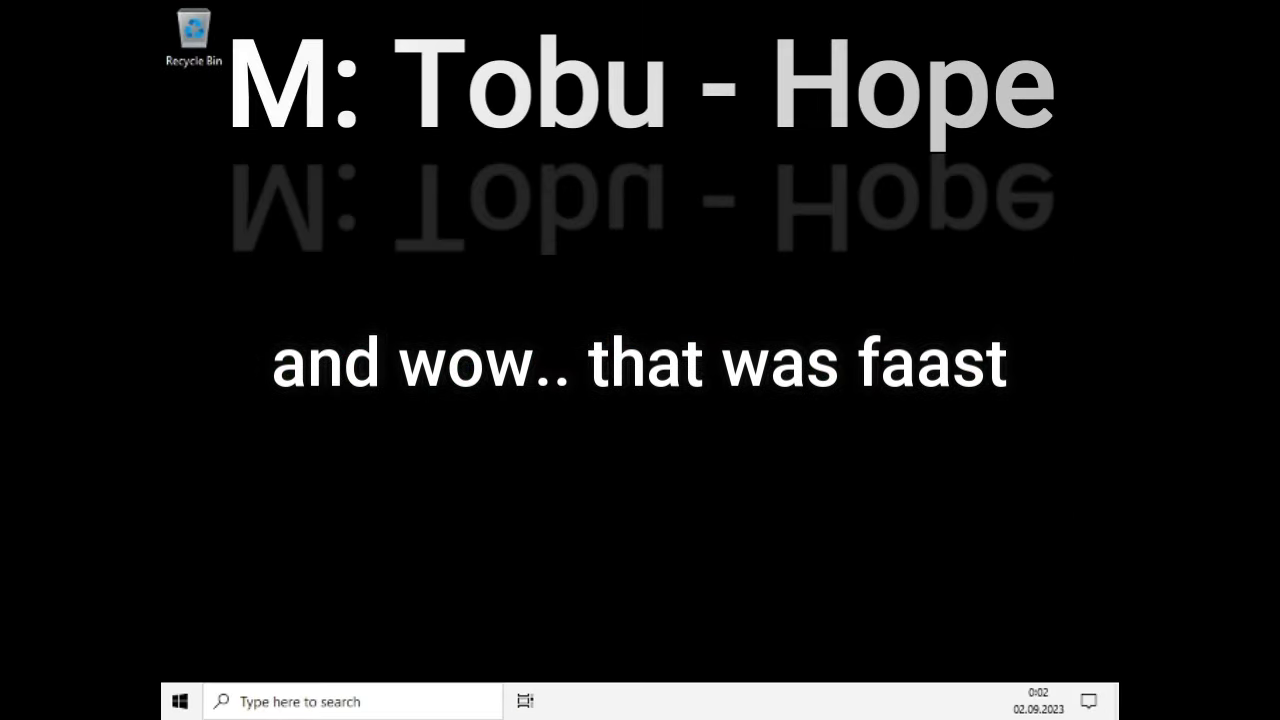
Open Task Manager, view the Memory details under Performance, and bring up the Start menu.
{"action": "left_click", "coordinate": [180, 701]}
{"action": "left_click", "coordinate": [432, 279]}
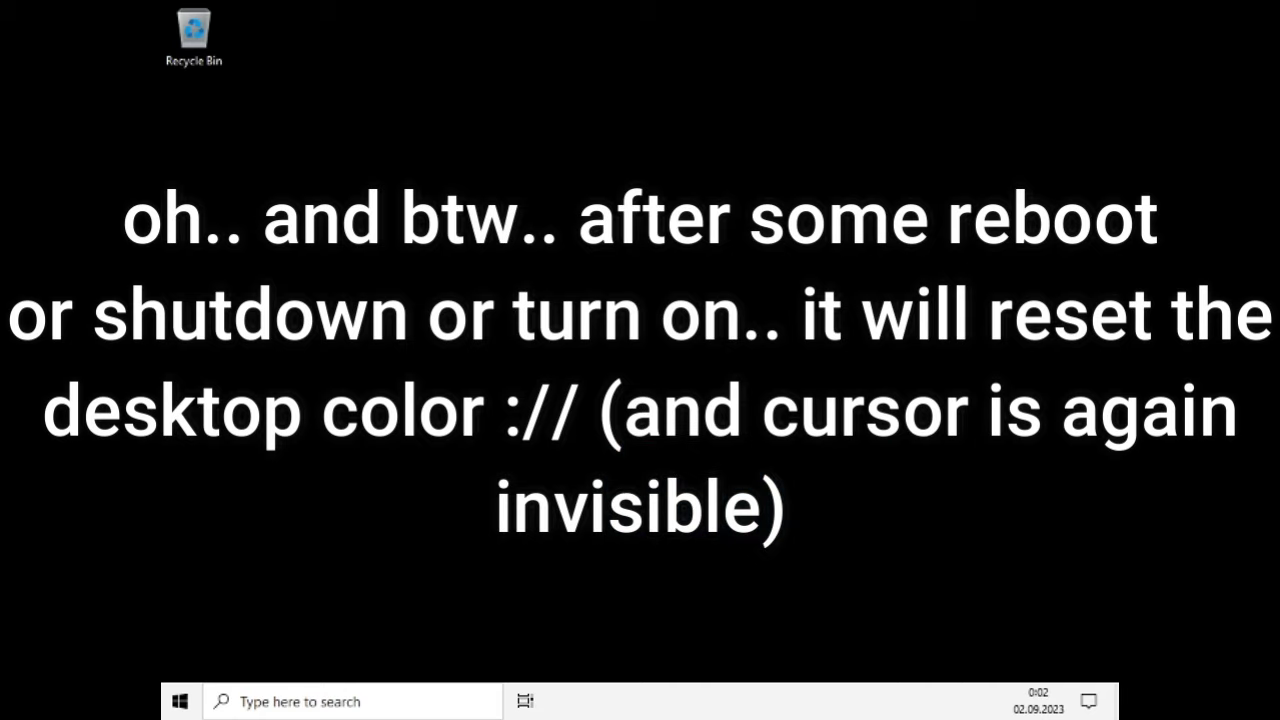
{"action": "key", "text": "Tab"}
{"action": "right_click", "coordinate": [808, 700]}
{"action": "left_click", "coordinate": [860, 600]}
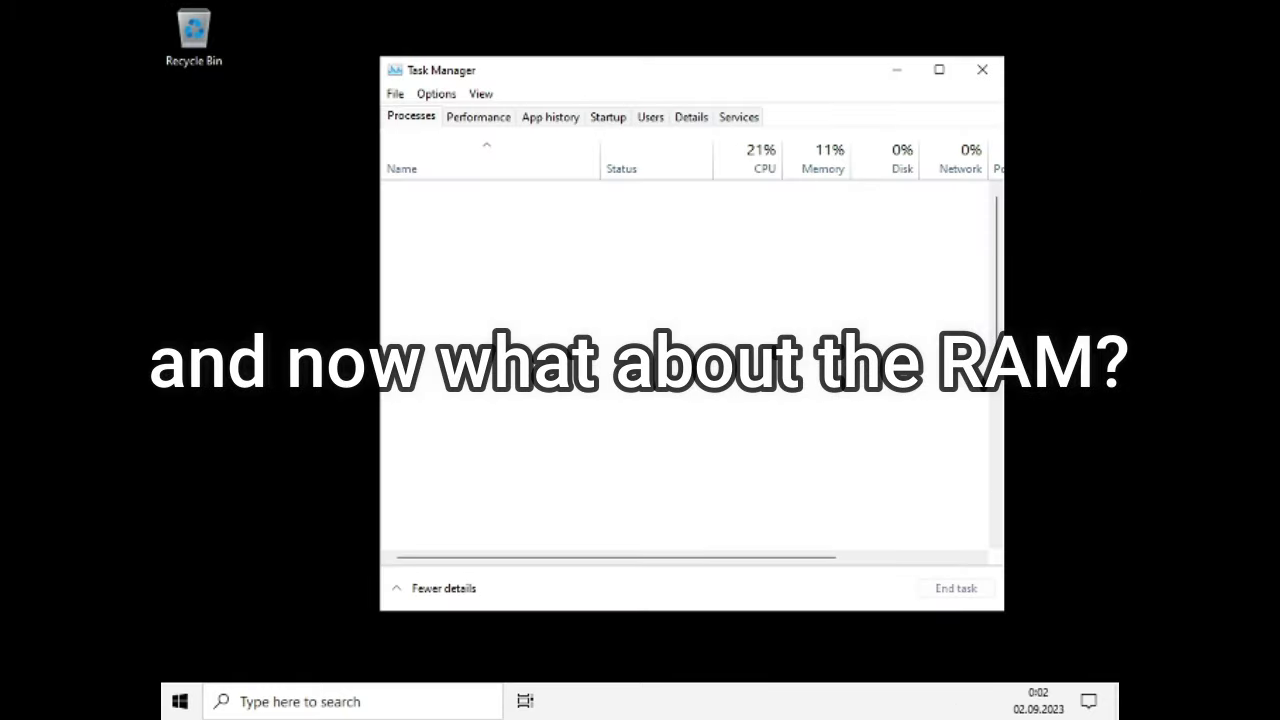
{"action": "left_click", "coordinate": [478, 117]}
{"action": "left_click", "coordinate": [492, 220]}
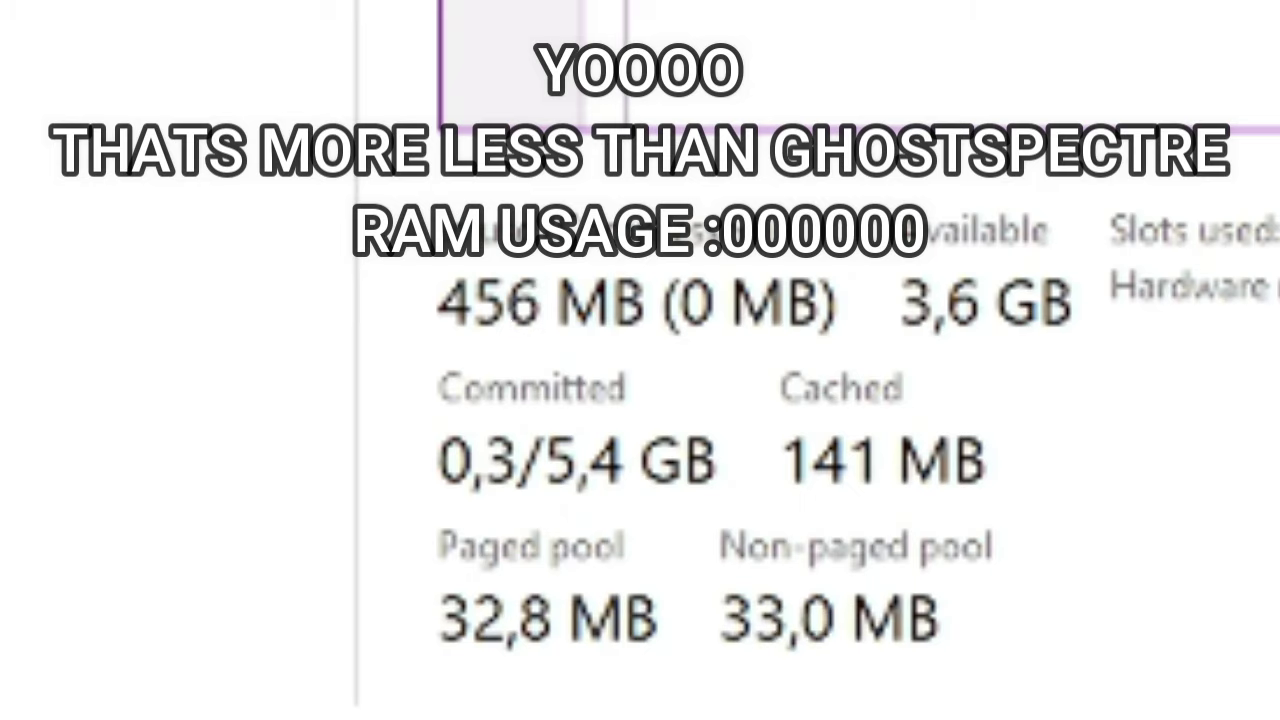
{"action": "key", "text": "super"}
{"action": "key", "text": "super"}
{"action": "key", "text": "super"}
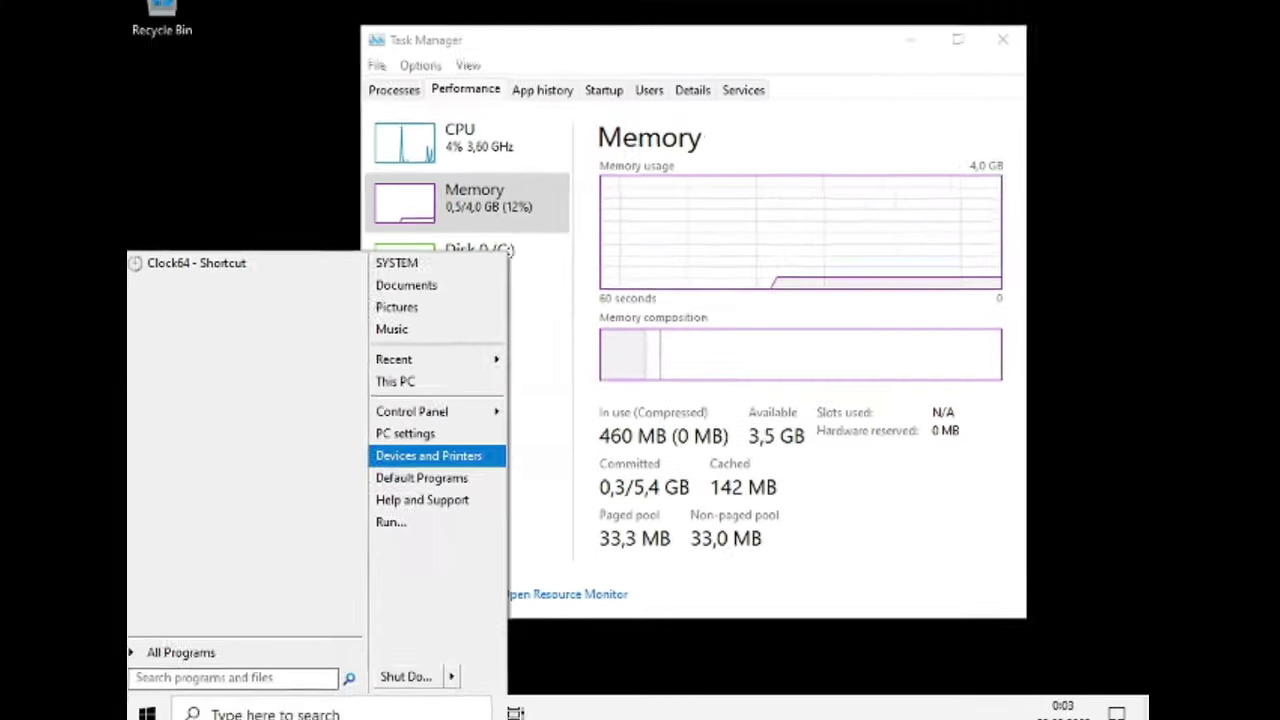
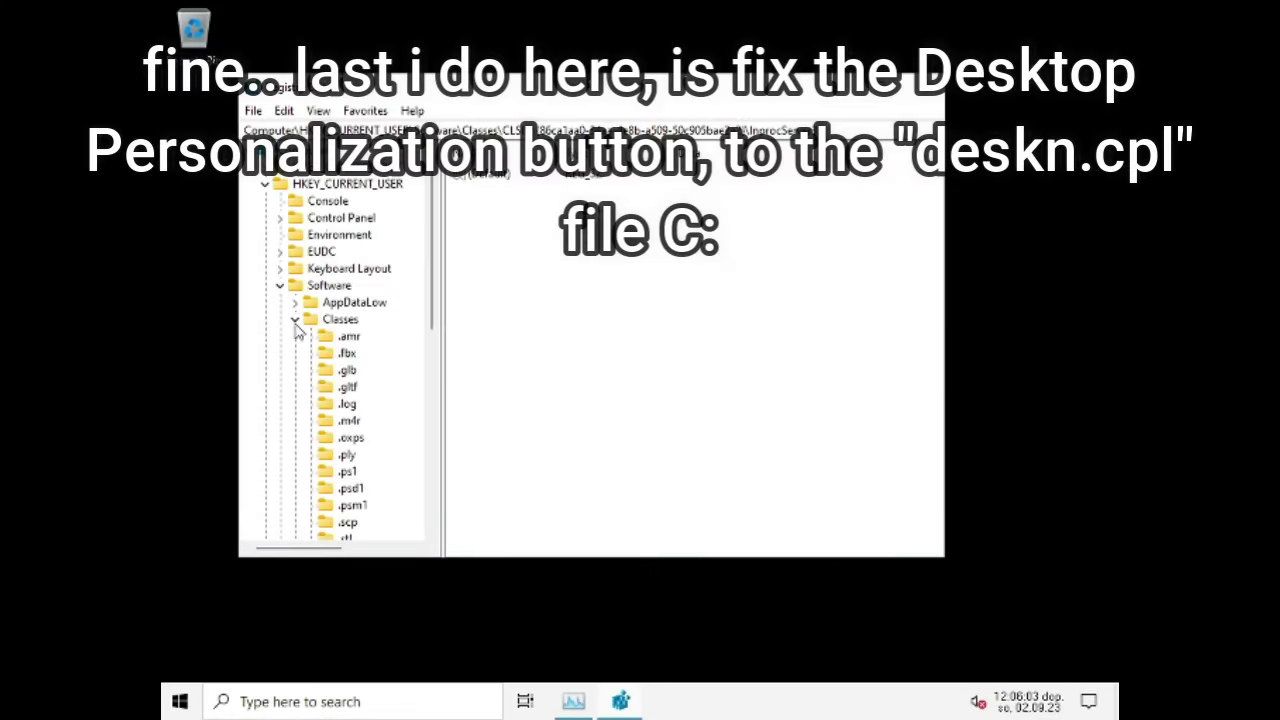
Collapse the Classes and Software keys under HKEY_CURRENT_USER in the Registry Editor.
{"action": "left_click", "coordinate": [295, 319]}
{"action": "left_click", "coordinate": [280, 285]}
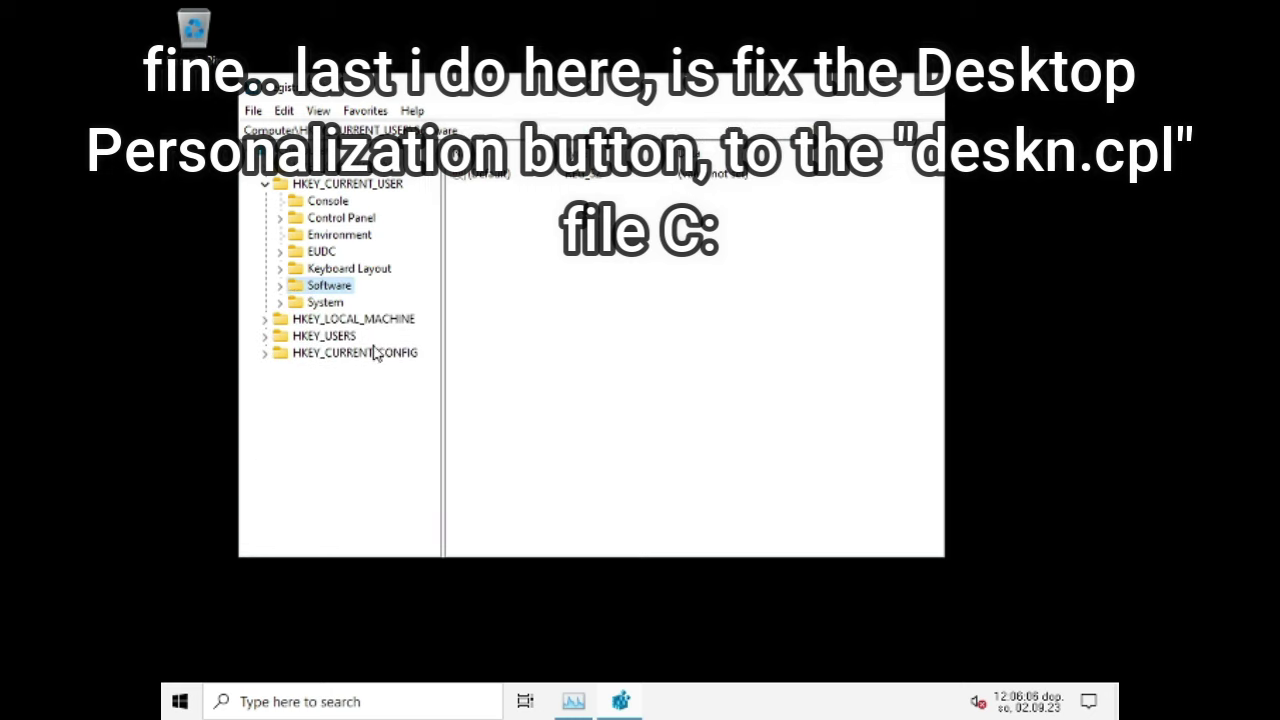
{"action": "right_click", "coordinate": [329, 286]}
{"action": "left_click", "coordinate": [309, 506]}
{"action": "right_click", "coordinate": [412, 597]}
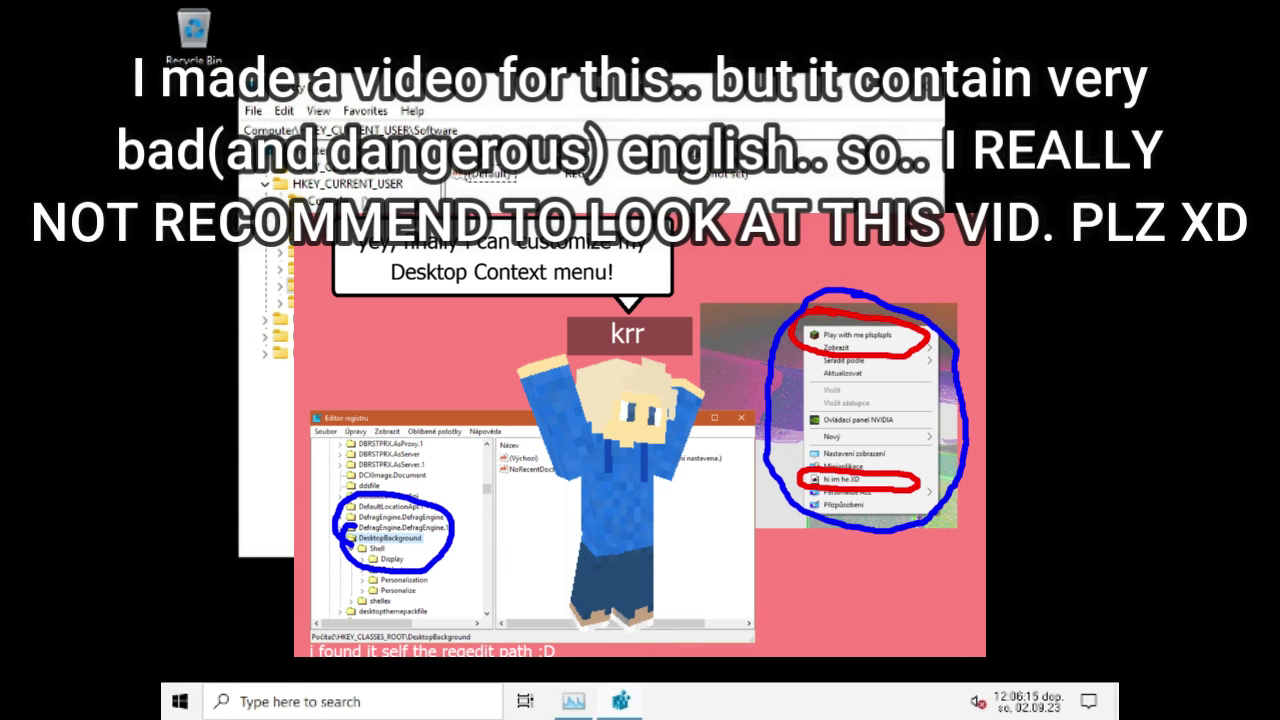
Go to HKEY_CLASSES_ROOT\DesktopBackground and expand it and its Shell key.
{"action": "left_click", "coordinate": [266, 184]}
{"action": "left_click", "coordinate": [266, 167]}
{"action": "scroll", "coordinate": [322, 380], "scroll_direction": "down", "scroll_amount": 17}
{"action": "left_click", "coordinate": [320, 387]}
{"action": "type", "text": "des"}
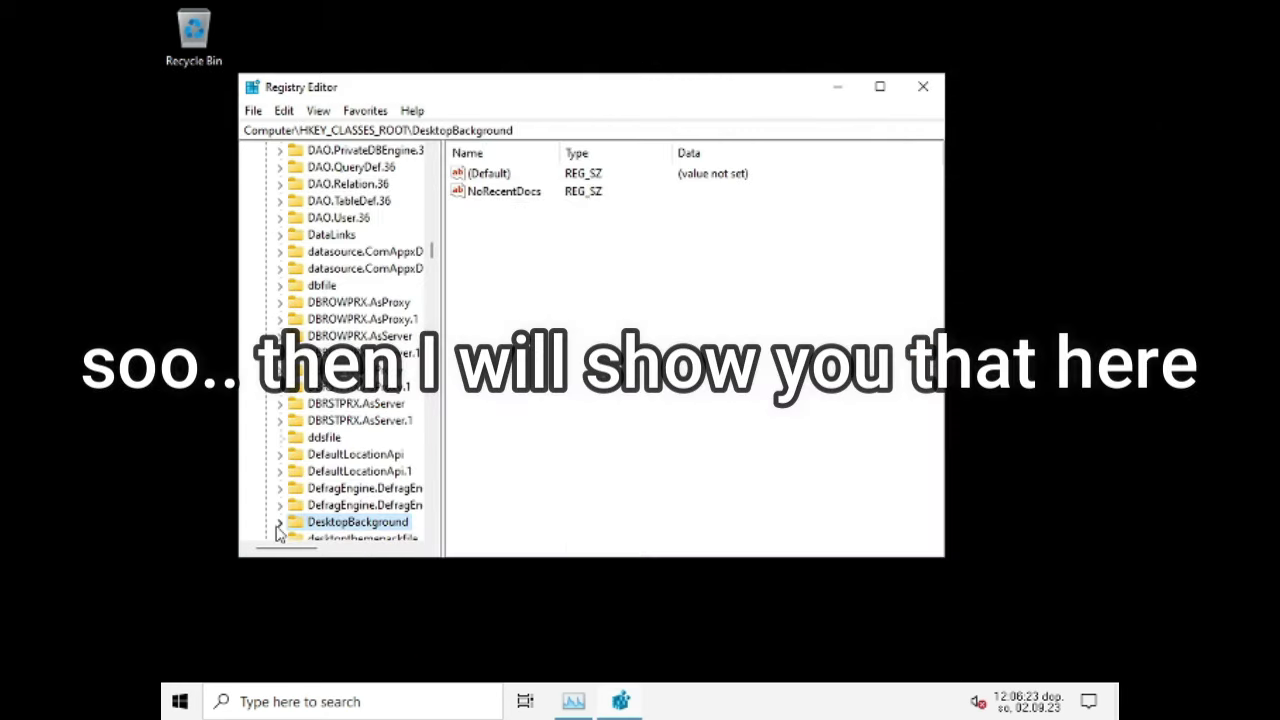
{"action": "left_click", "coordinate": [279, 525]}
{"action": "scroll", "coordinate": [316, 512], "scroll_direction": "down", "scroll_amount": 1}
{"action": "left_click", "coordinate": [294, 455]}
{"action": "scroll", "coordinate": [338, 462], "scroll_direction": "down", "scroll_amount": 1}
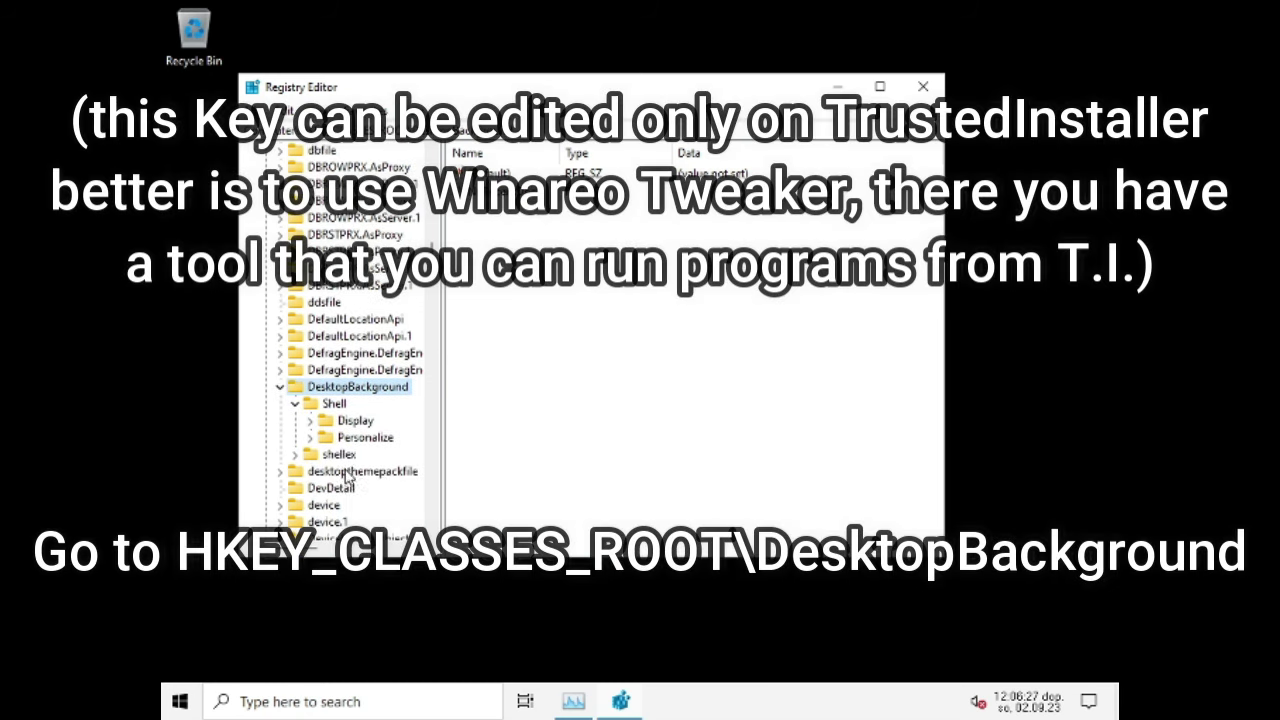
Delete the Display key under DesktopBackground\Shell and check the desktop's context menu.
{"action": "left_click", "coordinate": [345, 421]}
{"action": "key", "text": "Delete"}
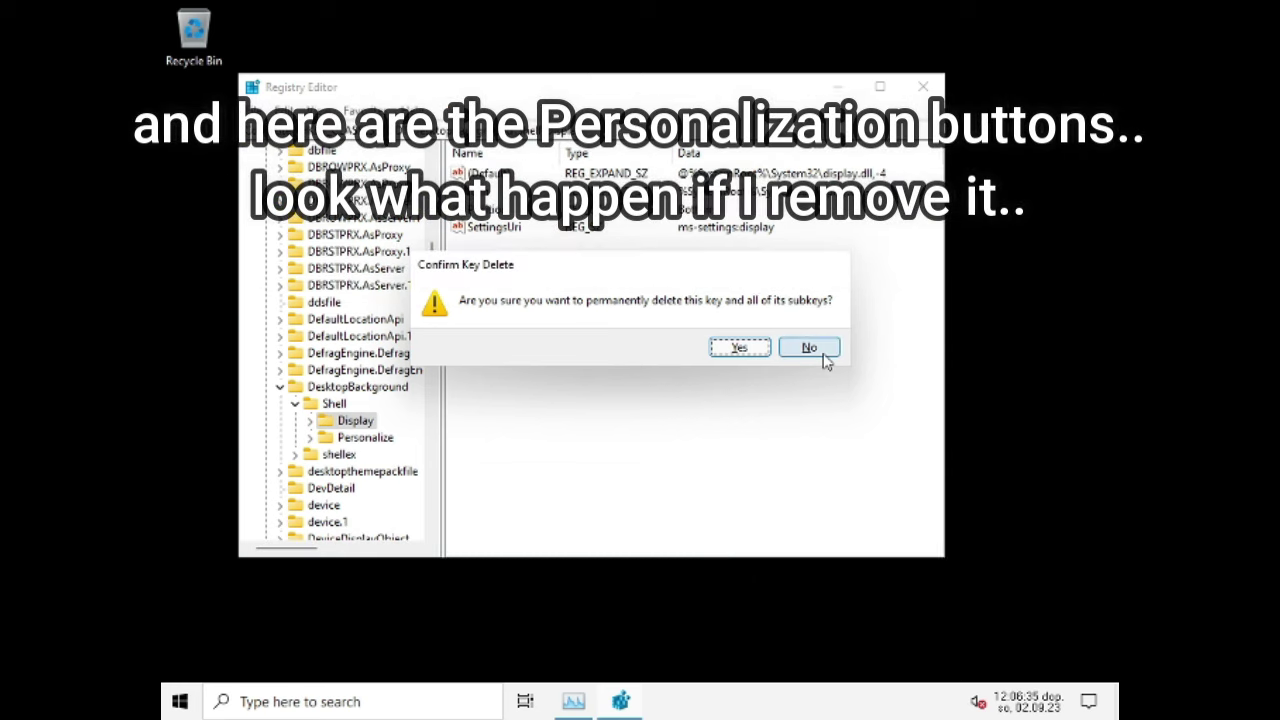
{"action": "left_click", "coordinate": [737, 352]}
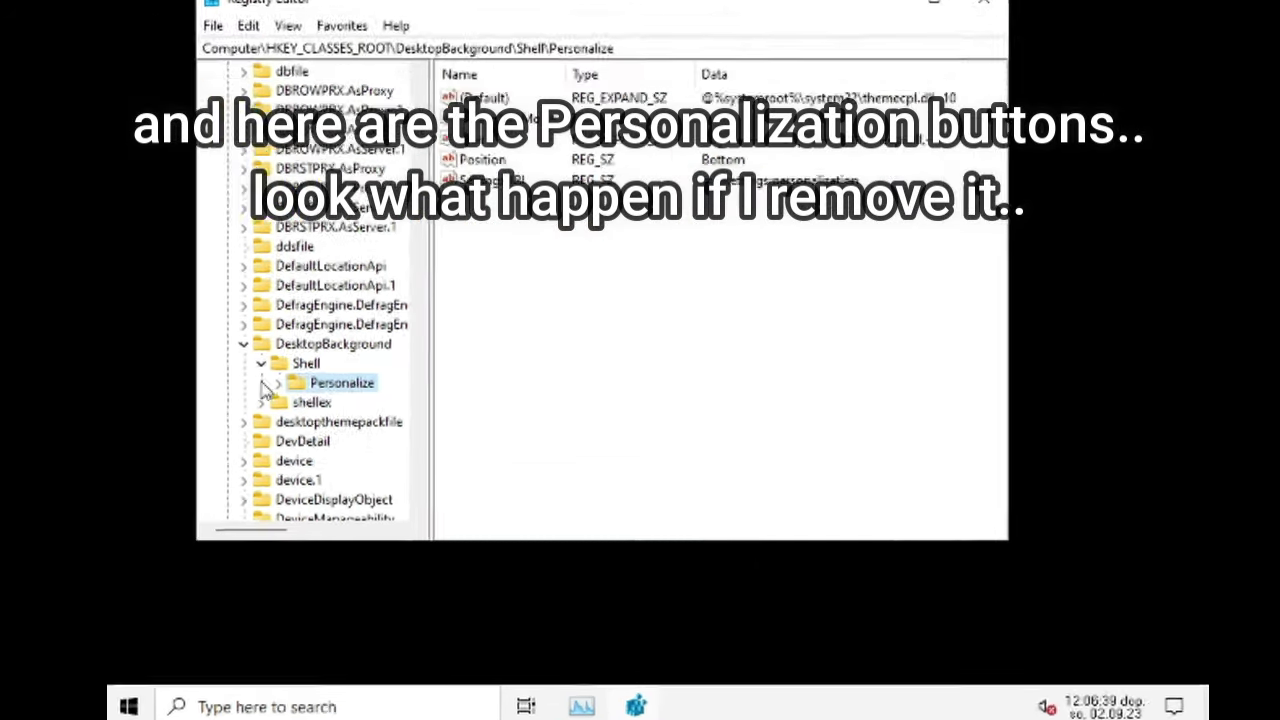
{"action": "right_click", "coordinate": [496, 578]}
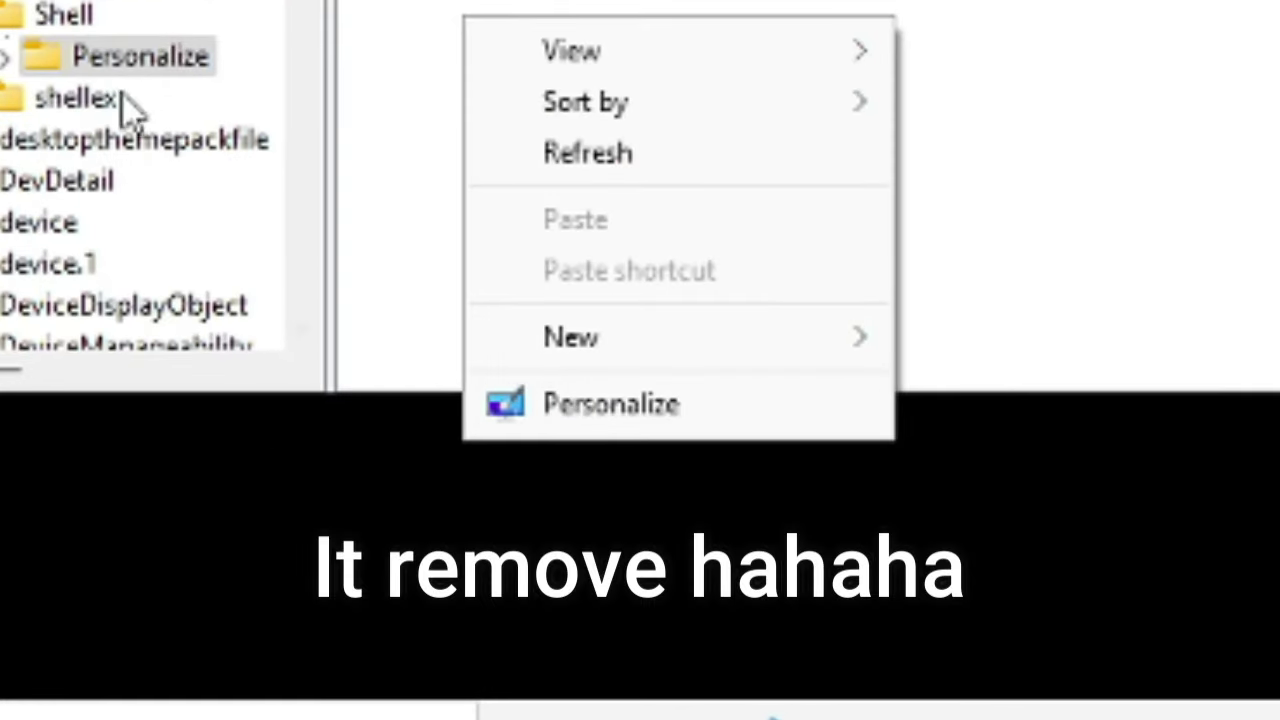
Delete the DelegateExecute value from the Personalize\command key.
{"action": "left_click", "coordinate": [5, 58]}
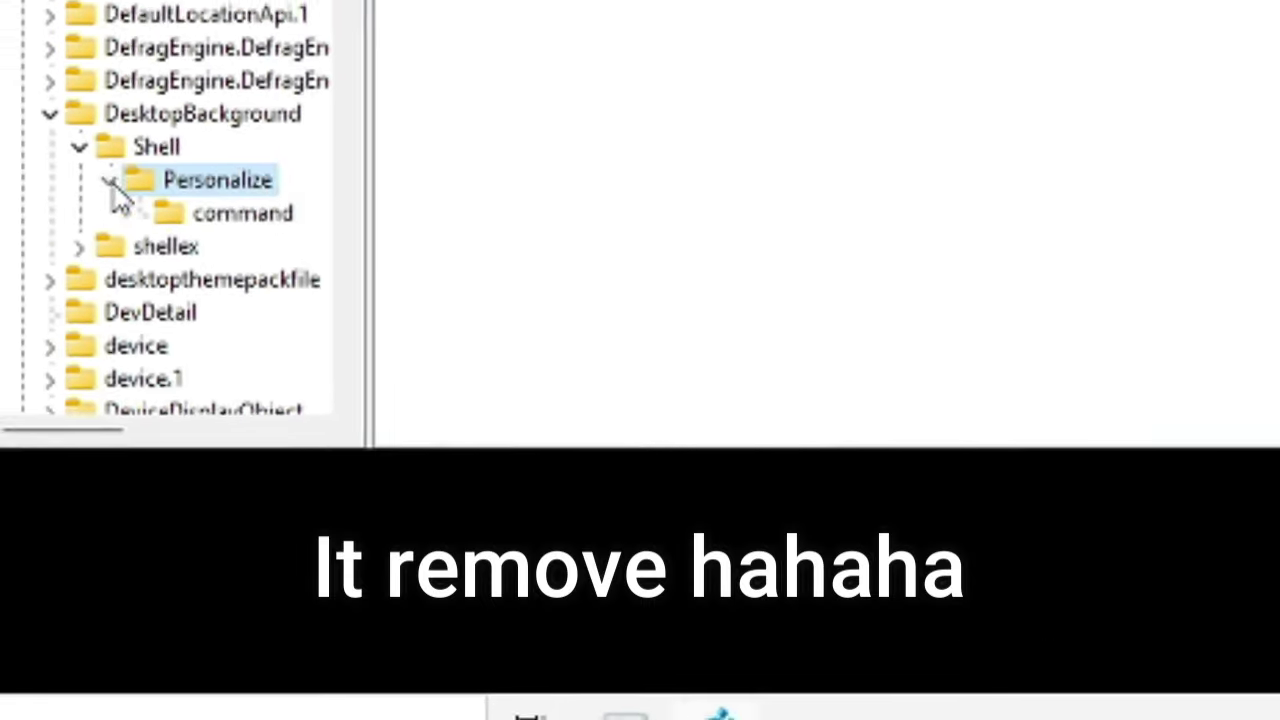
{"action": "left_click", "coordinate": [92, 97]}
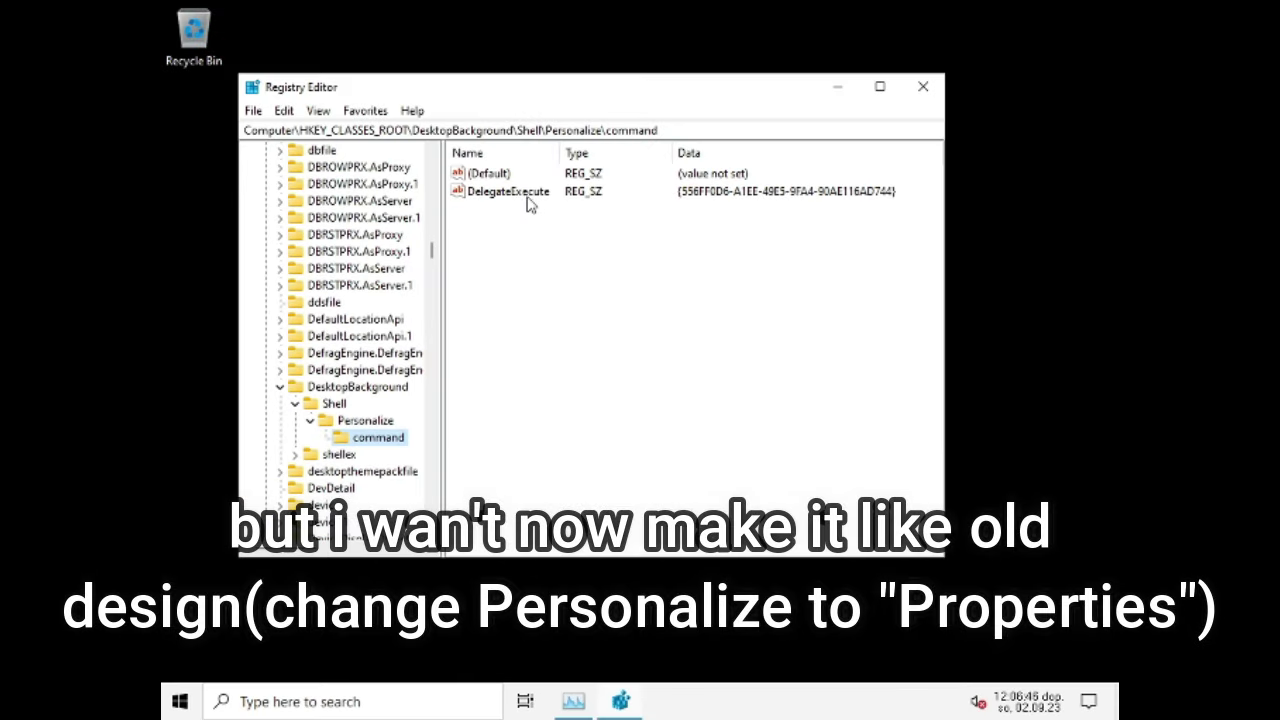
{"action": "left_click", "coordinate": [527, 193]}
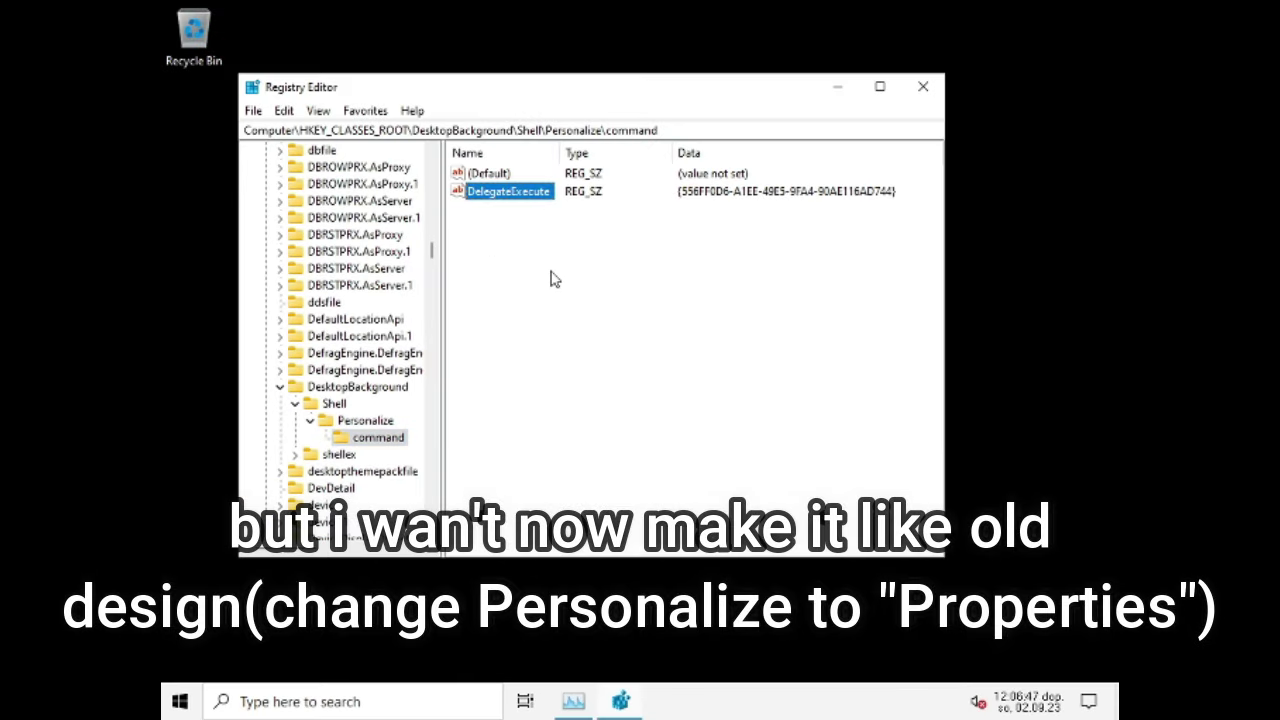
{"action": "key", "text": "Delete"}
{"action": "key", "text": "Return"}
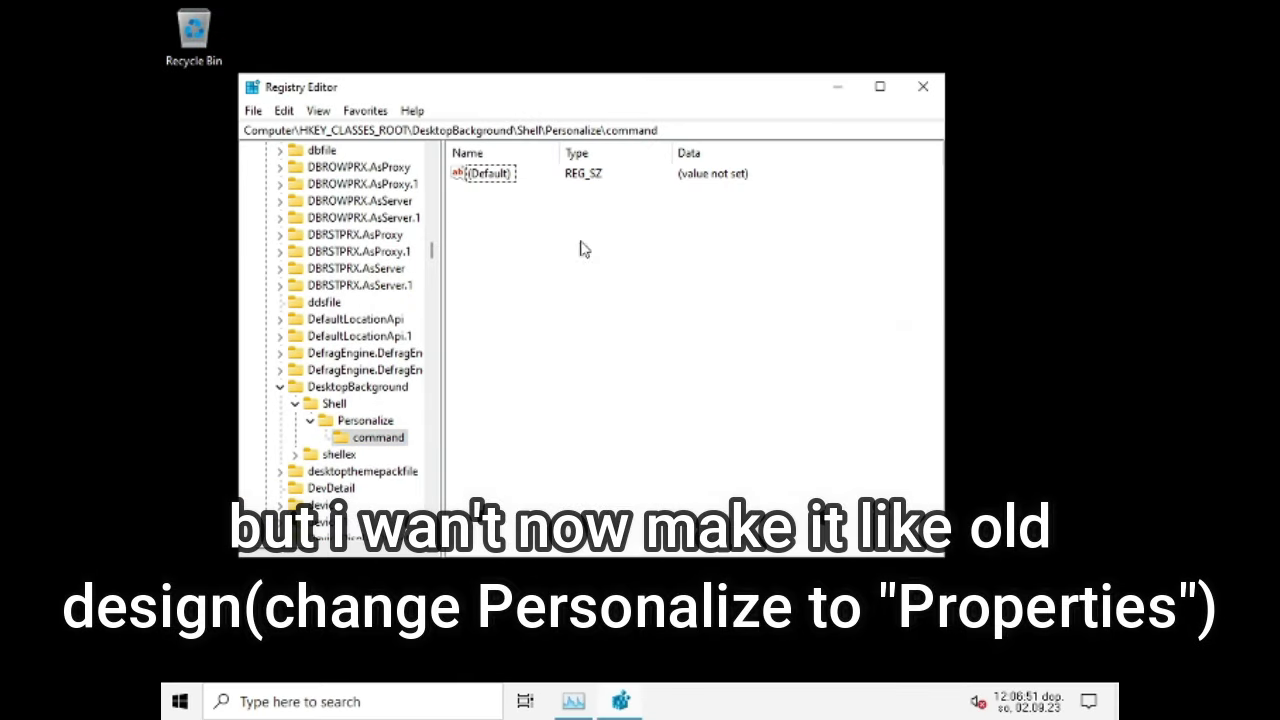
Set the command key's (Default) value to C:\Windows\deskn.cpl and view the values of the Personalize key.
{"action": "double_click", "coordinate": [500, 176]}
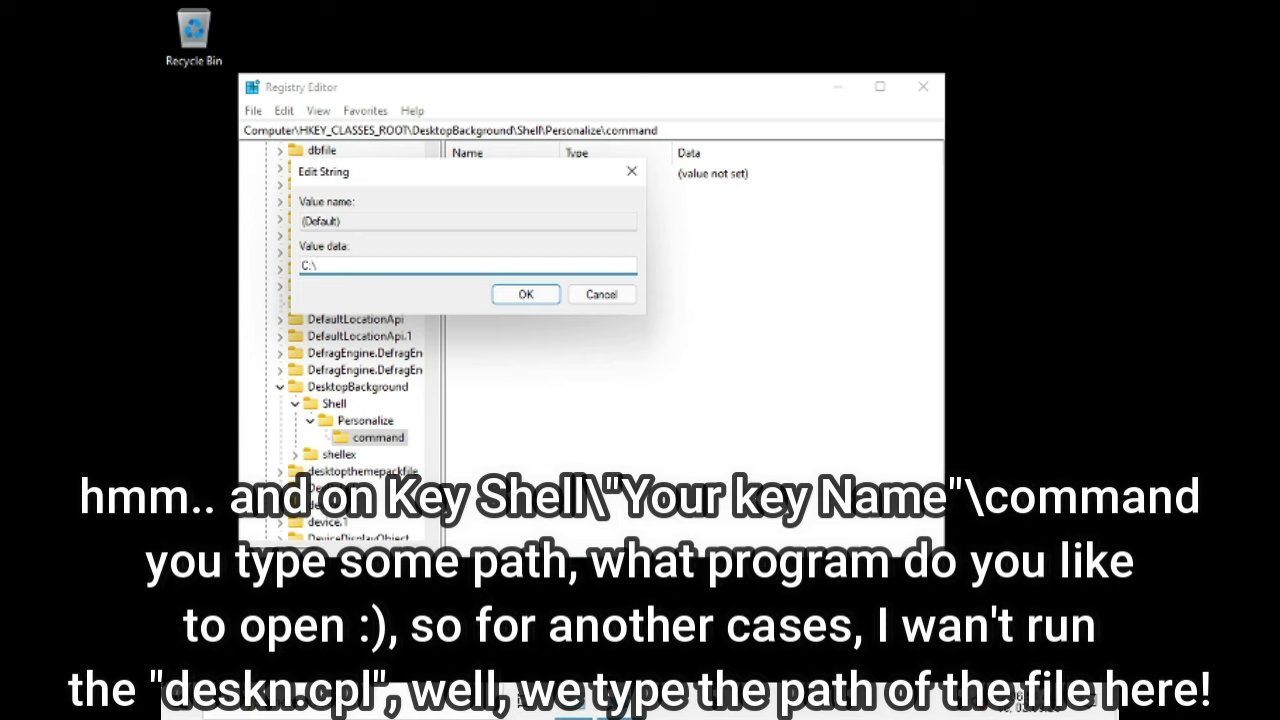
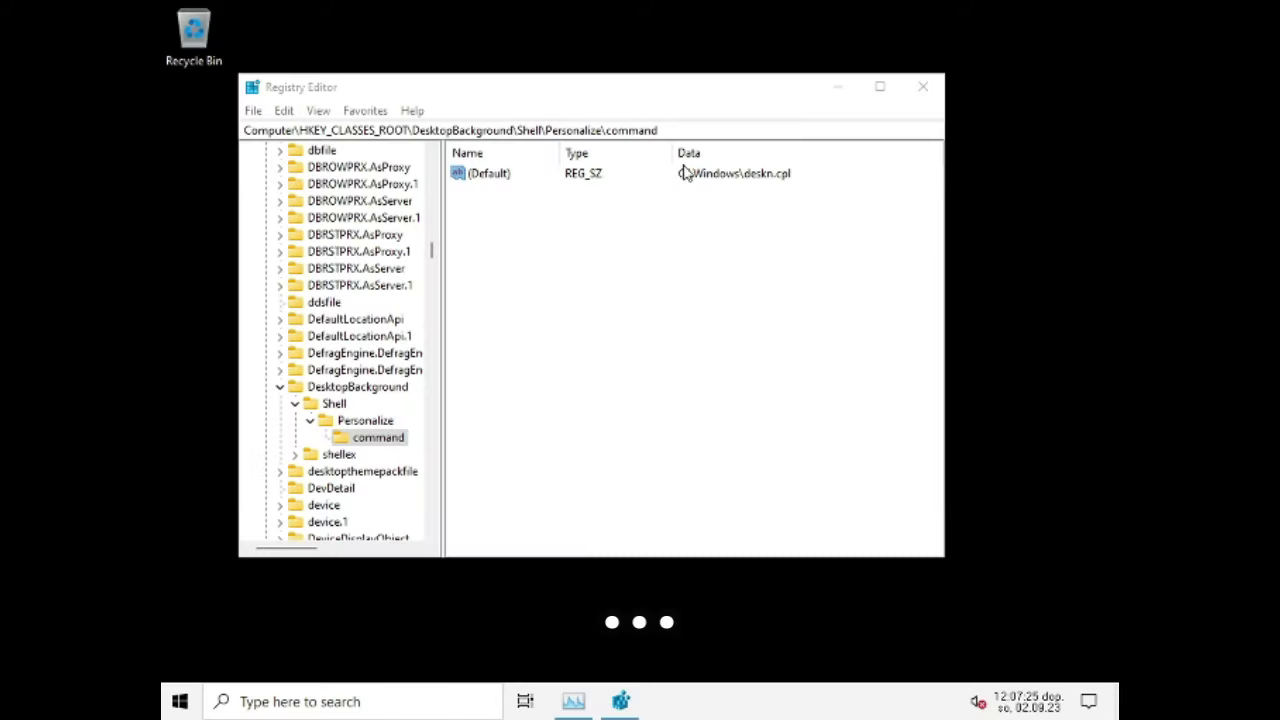
{"action": "left_click", "coordinate": [332, 405]}
{"action": "left_click", "coordinate": [345, 421]}
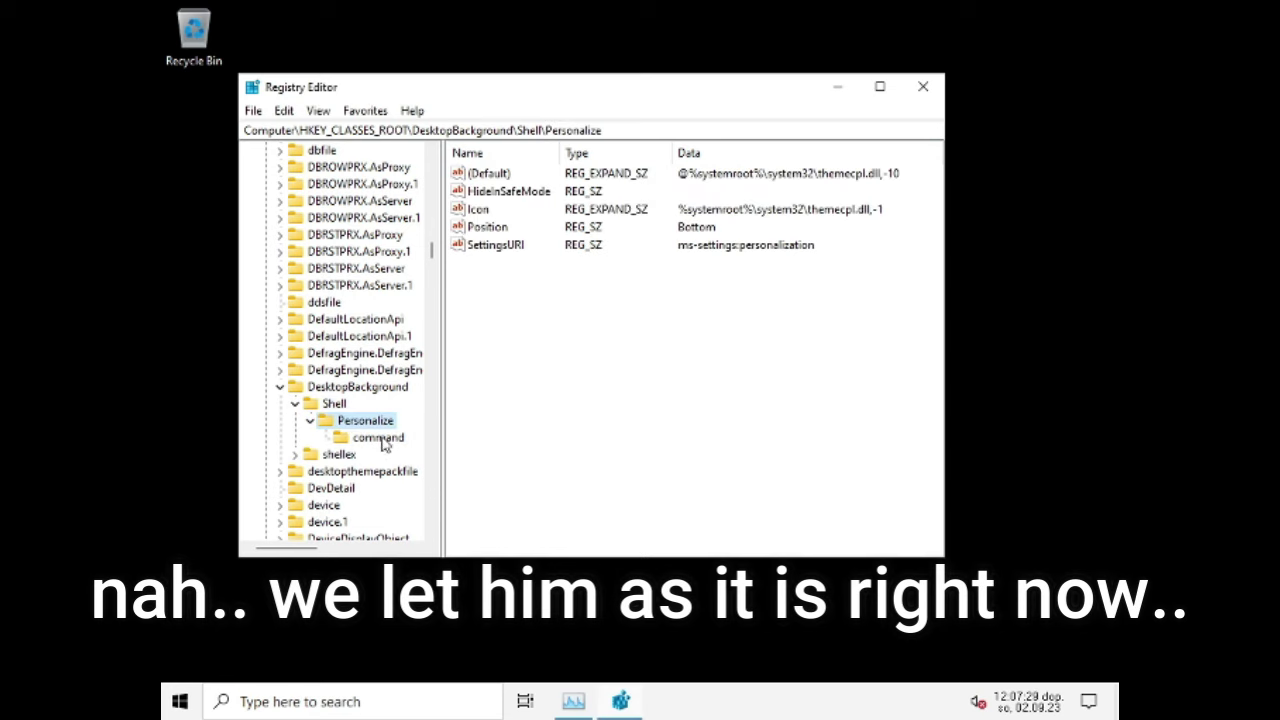
Set the command key's (Default) value to C:\Windows\notepad.exe, test the desktop's Personalize entry, and close Notepad.
{"action": "left_click", "coordinate": [382, 440]}
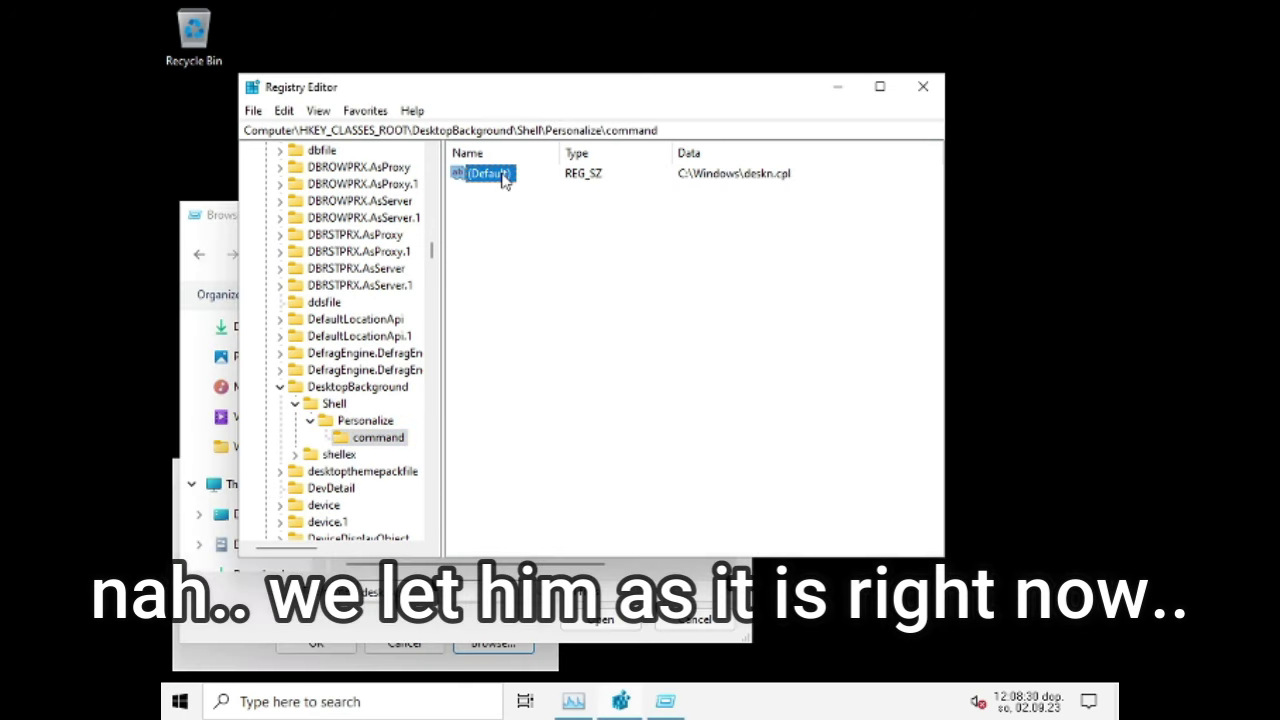
{"action": "double_click", "coordinate": [490, 174]}
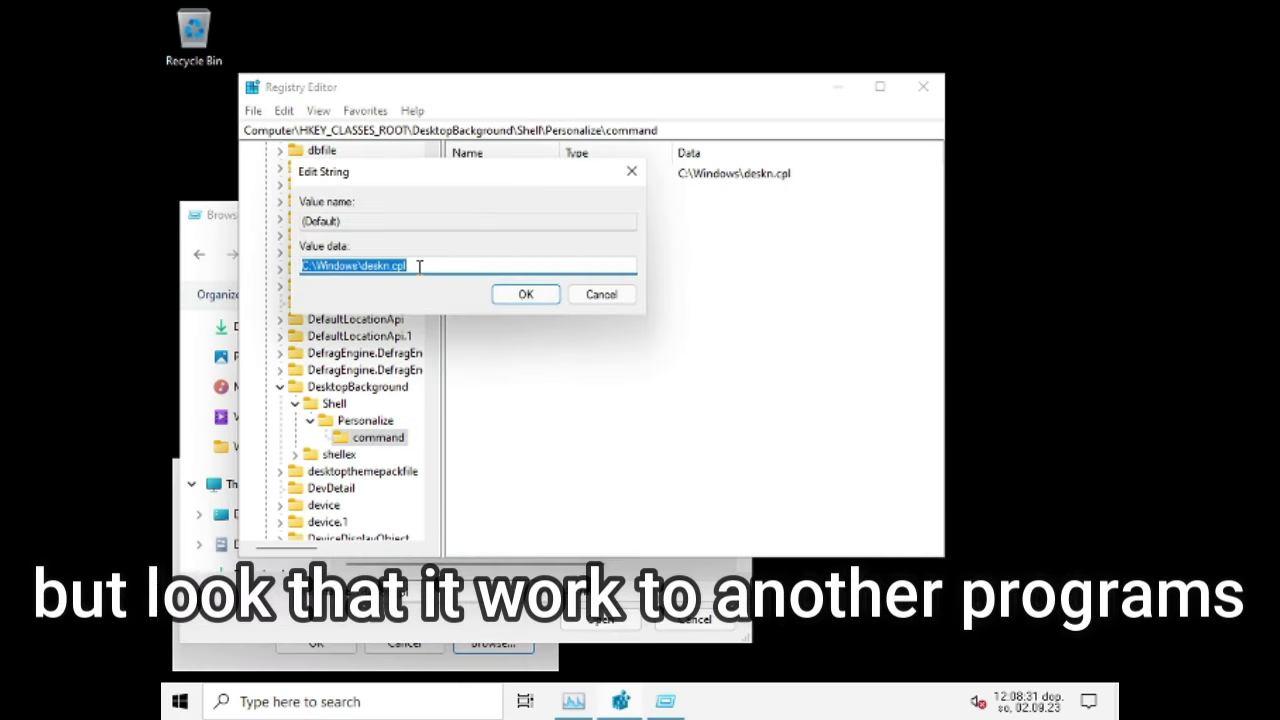
{"action": "left_click_drag", "start_coordinate": [414, 266], "coordinate": [359, 266]}
{"action": "type", "text": "not"}
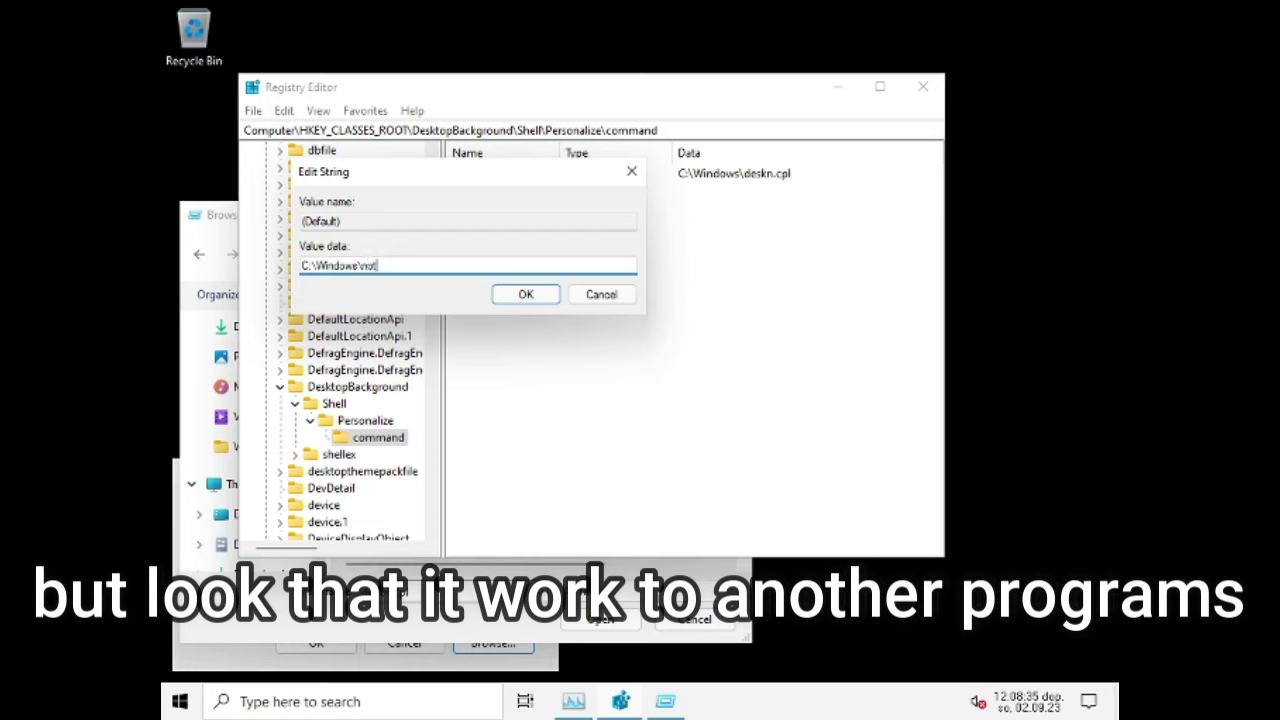
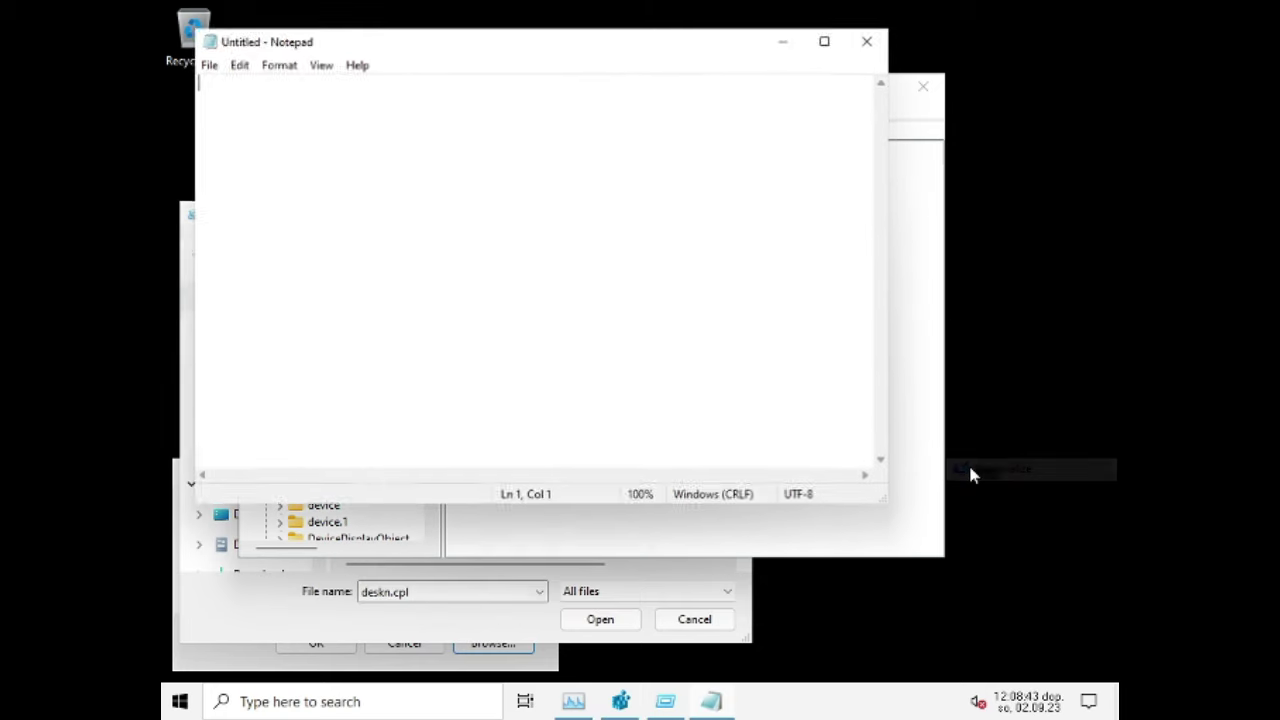
{"action": "left_click", "coordinate": [866, 41]}
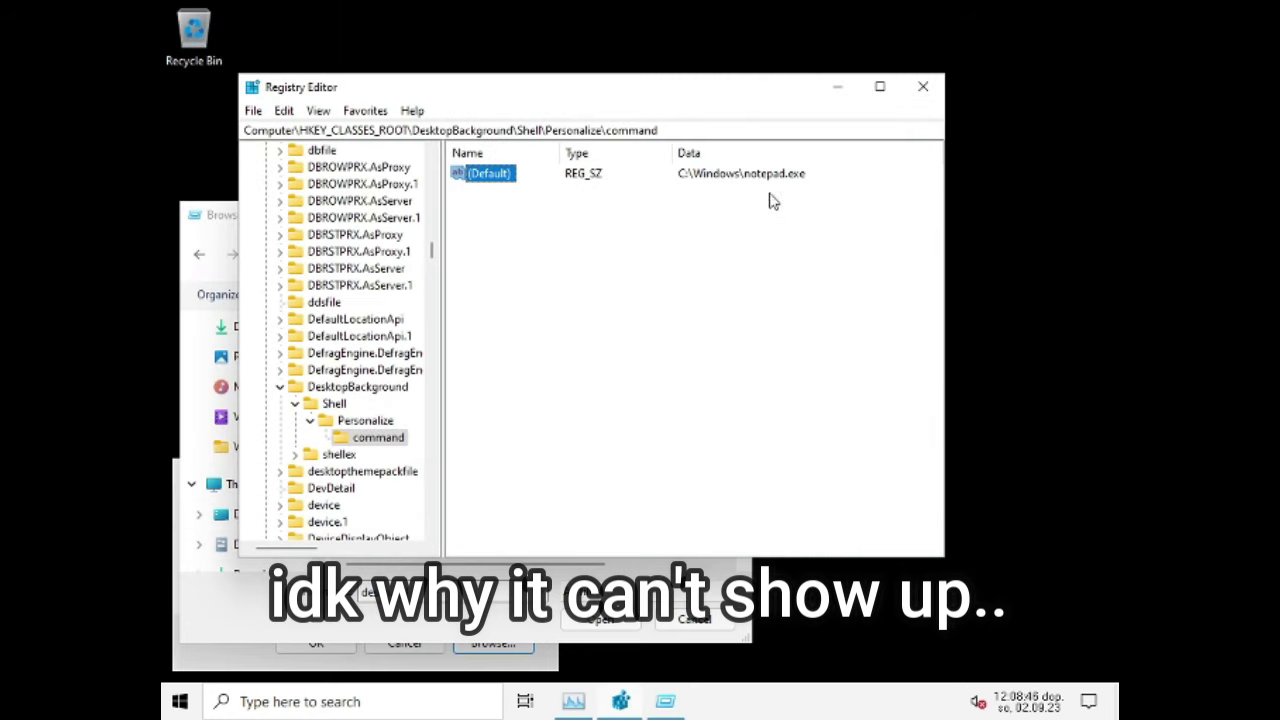
Set the command key's (Default) value to C:\Windows\deskn.exe and test the desktop's Personalize entry.
{"action": "double_click", "coordinate": [490, 180]}
{"action": "key", "text": "End"}
{"action": "key", "text": "BackSpace"}
{"action": "key", "text": "BackSpace"}
{"action": "key", "text": "BackSpace"}
{"action": "key", "text": "BackSpace"}
{"action": "key", "text": "BackSpace"}
{"action": "key", "text": "BackSpace"}
{"action": "key", "text": "BackSpace"}
{"action": "key", "text": "BackSpace"}
{"action": "key", "text": "BackSpace"}
{"action": "key", "text": "BackSpace"}
{"action": "type", "text": "desk"}
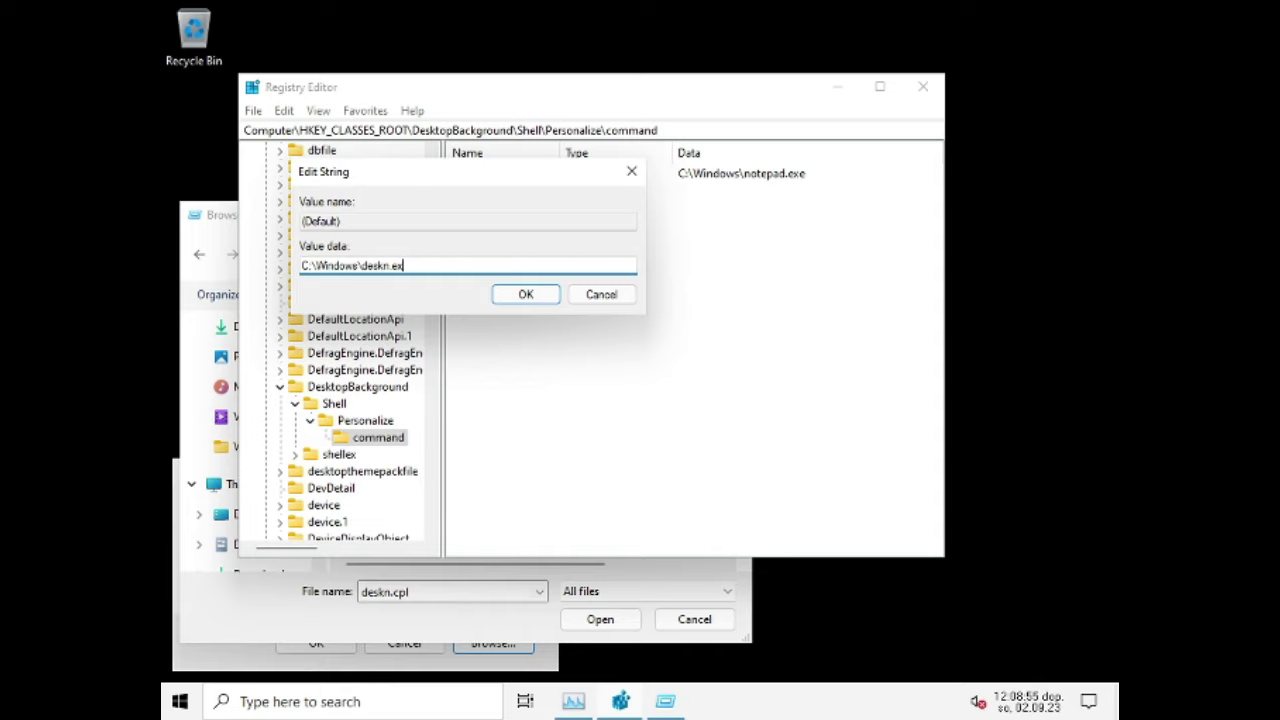
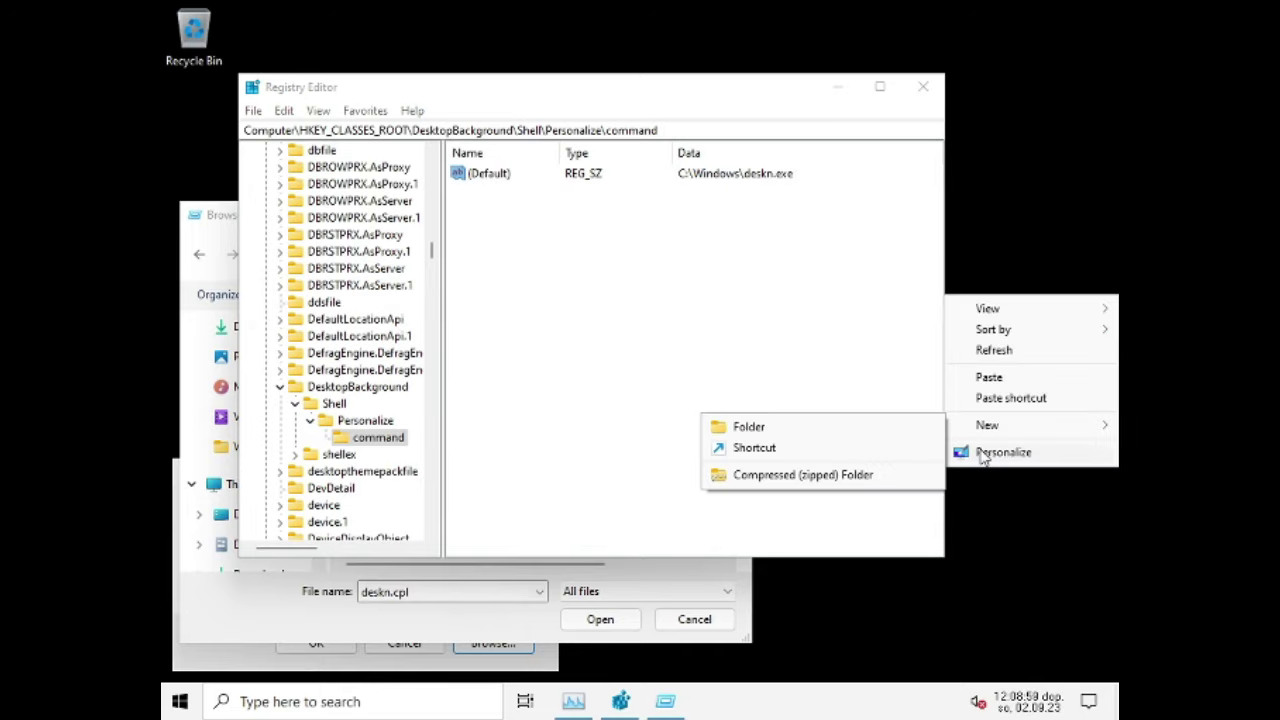
{"action": "left_click", "coordinate": [1003, 452]}
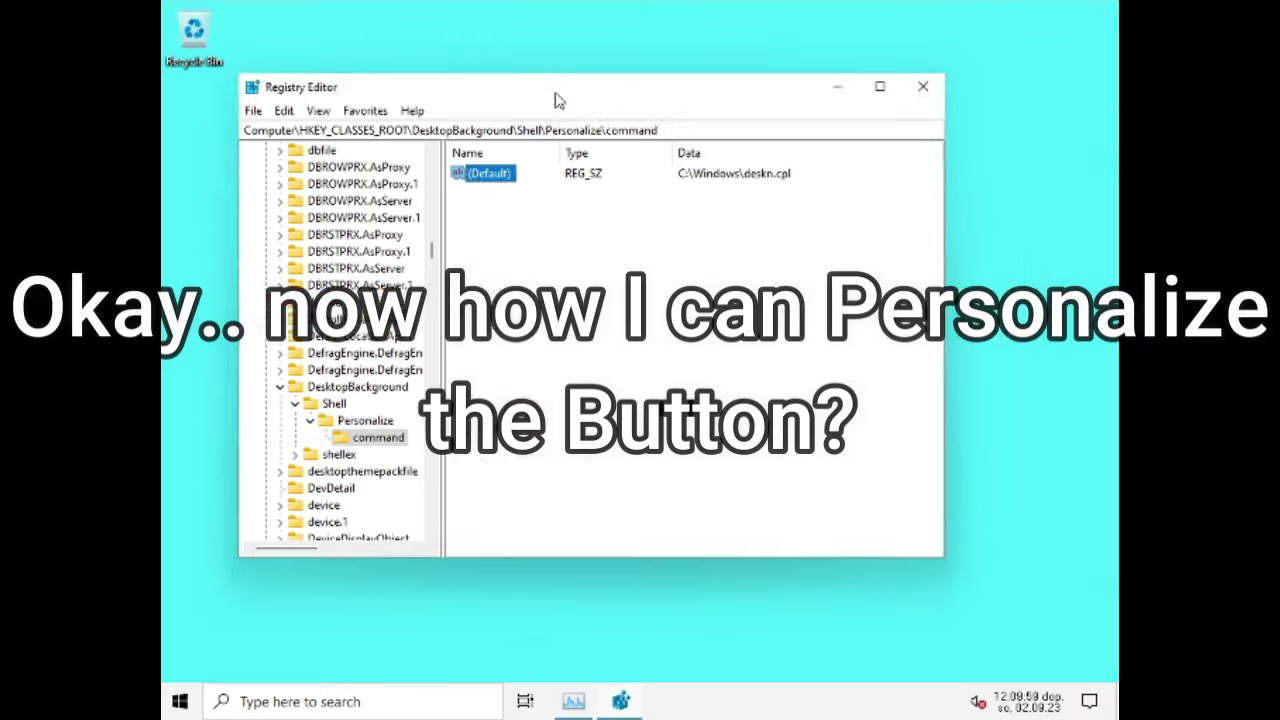
Rename the Personalize key under DesktopBackground\Shell to Properties.
{"action": "left_click_drag", "start_coordinate": [558, 100], "coordinate": [648, 98]}
{"action": "left_click", "coordinate": [398, 425]}
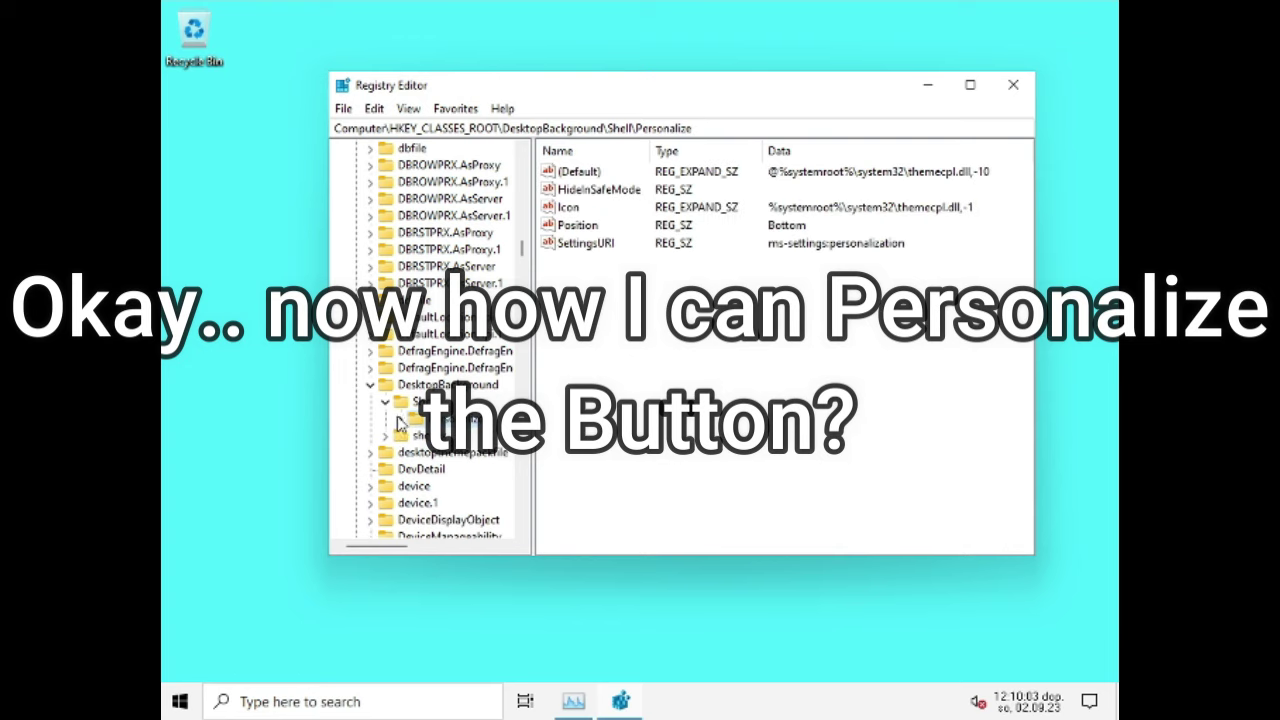
{"action": "left_click", "coordinate": [585, 243]}
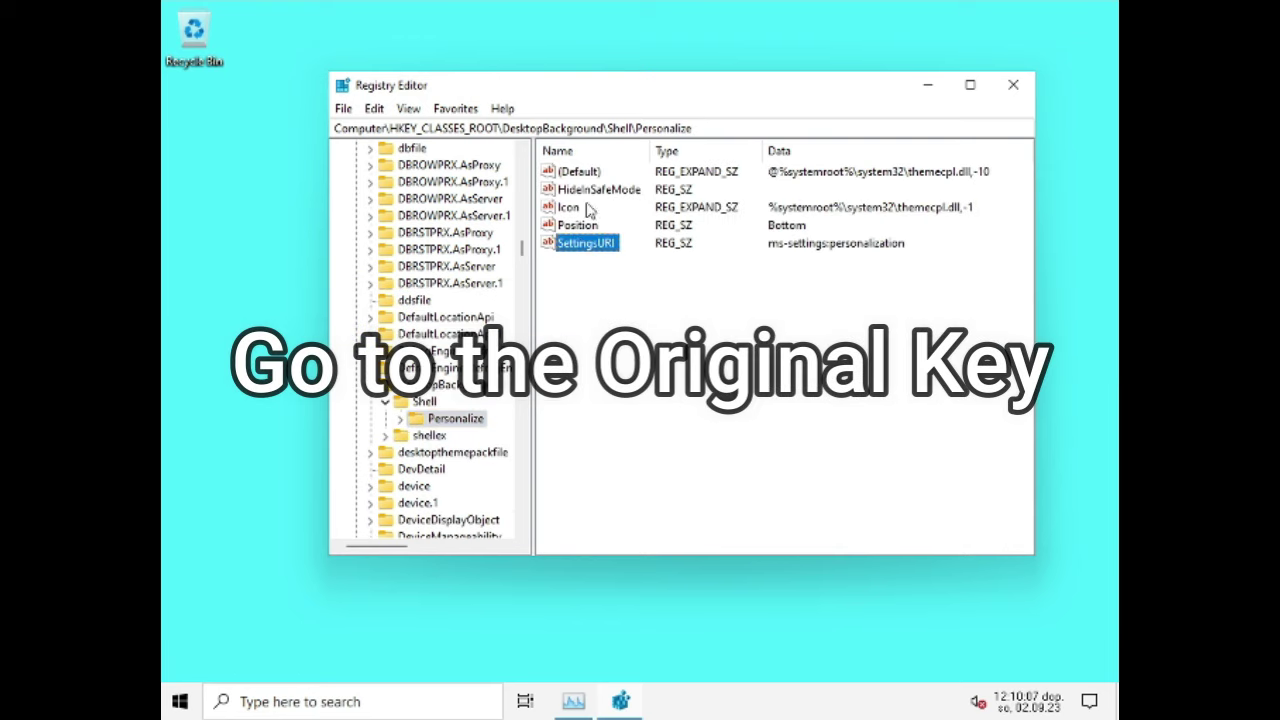
{"action": "right_click", "coordinate": [450, 421]}
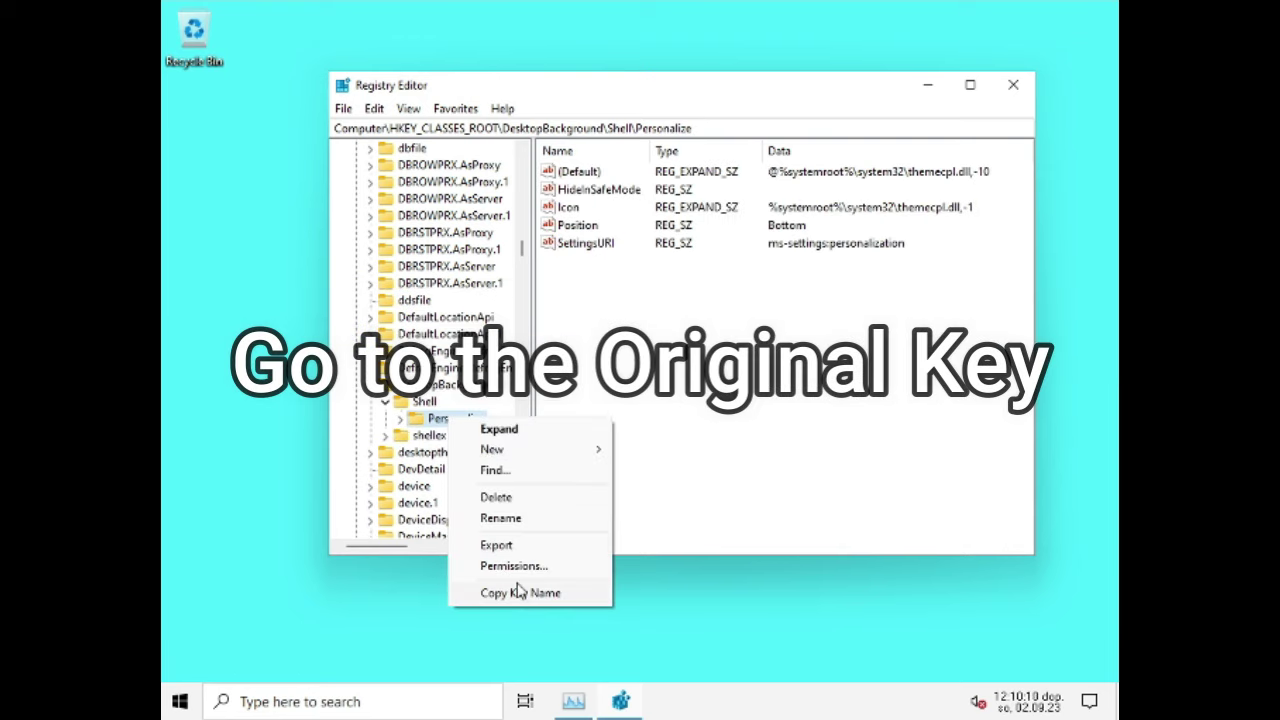
{"action": "left_click", "coordinate": [500, 519]}
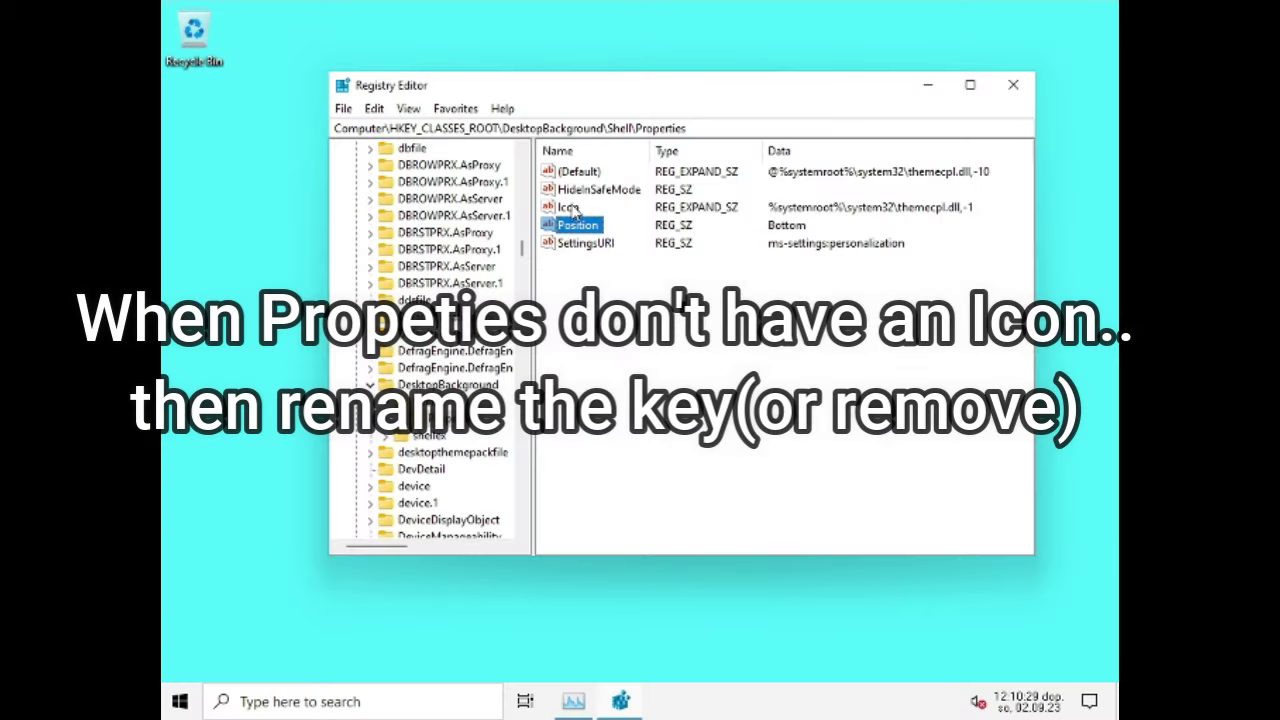
Rename the Properties key's Icon value to Icon(nonee) and check the desktop's context menu.
{"action": "left_click", "coordinate": [569, 207]}
{"action": "right_click", "coordinate": [575, 207]}
{"action": "left_click", "coordinate": [637, 288]}
{"action": "key", "text": "End"}
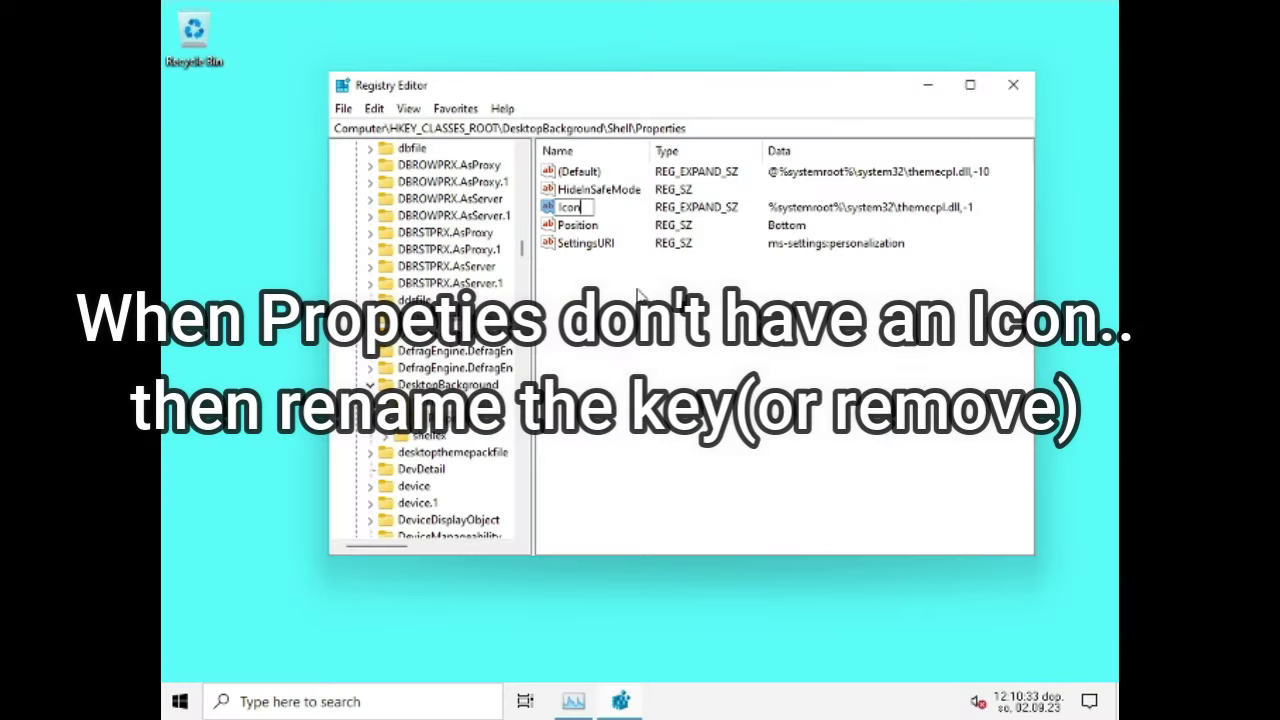
{"action": "type", "text": "(nonee)"}
{"action": "key", "text": "Return"}
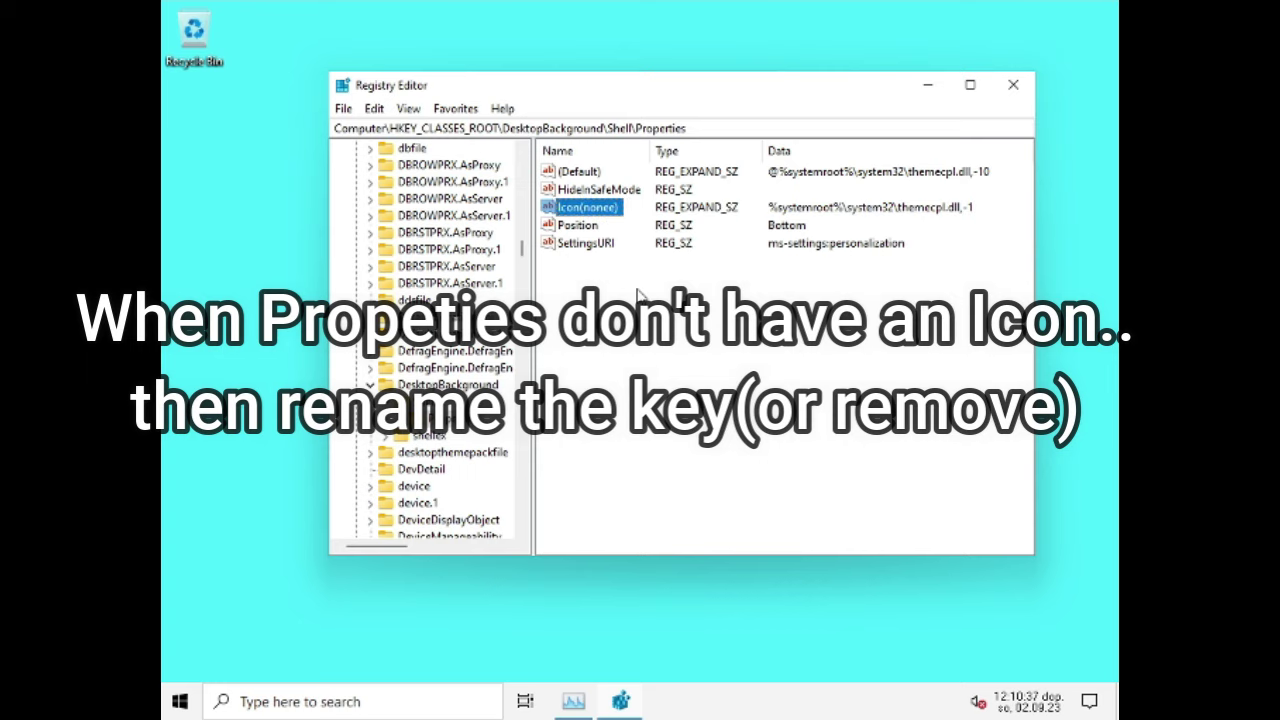
{"action": "right_click", "coordinate": [668, 592]}
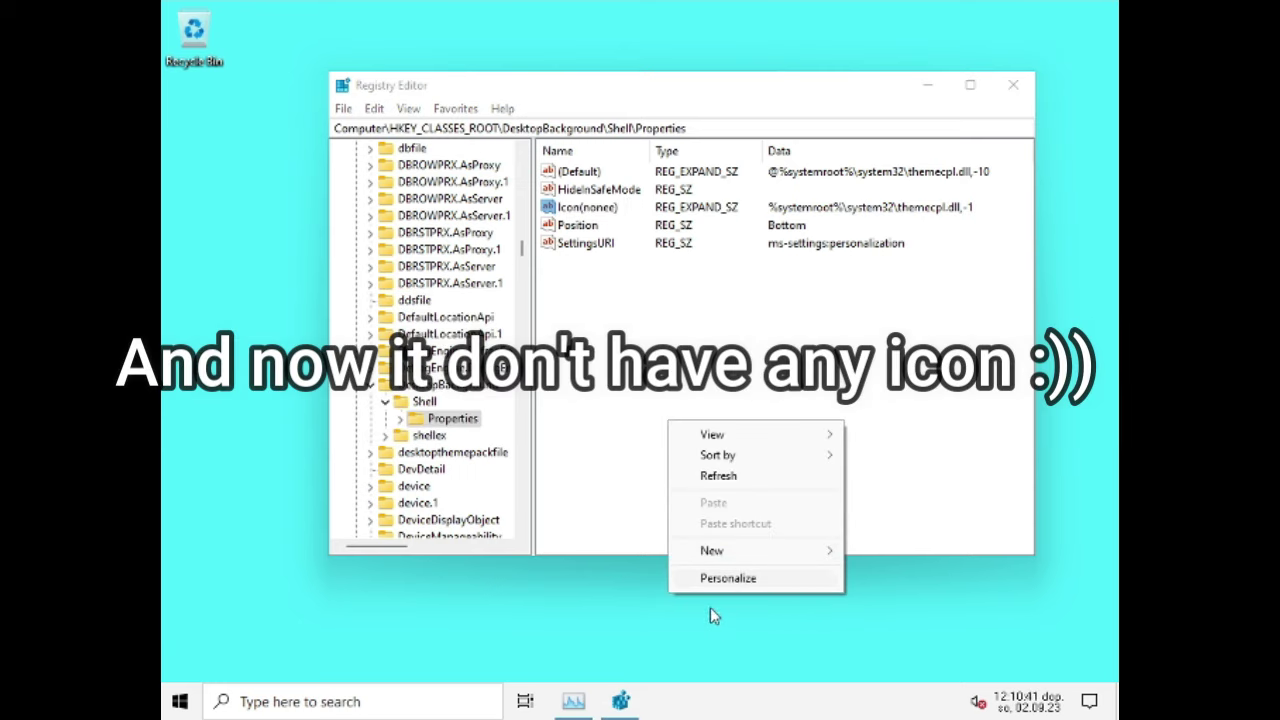
{"action": "left_click", "coordinate": [599, 422]}
Create a string value MUIverb with the data Properties in the Properties key and check the desktop's context menu.
{"action": "left_click", "coordinate": [447, 421]}
{"action": "right_click", "coordinate": [698, 303]}
{"action": "mouse_move", "coordinate": [737, 317]}
{"action": "left_click", "coordinate": [886, 336]}
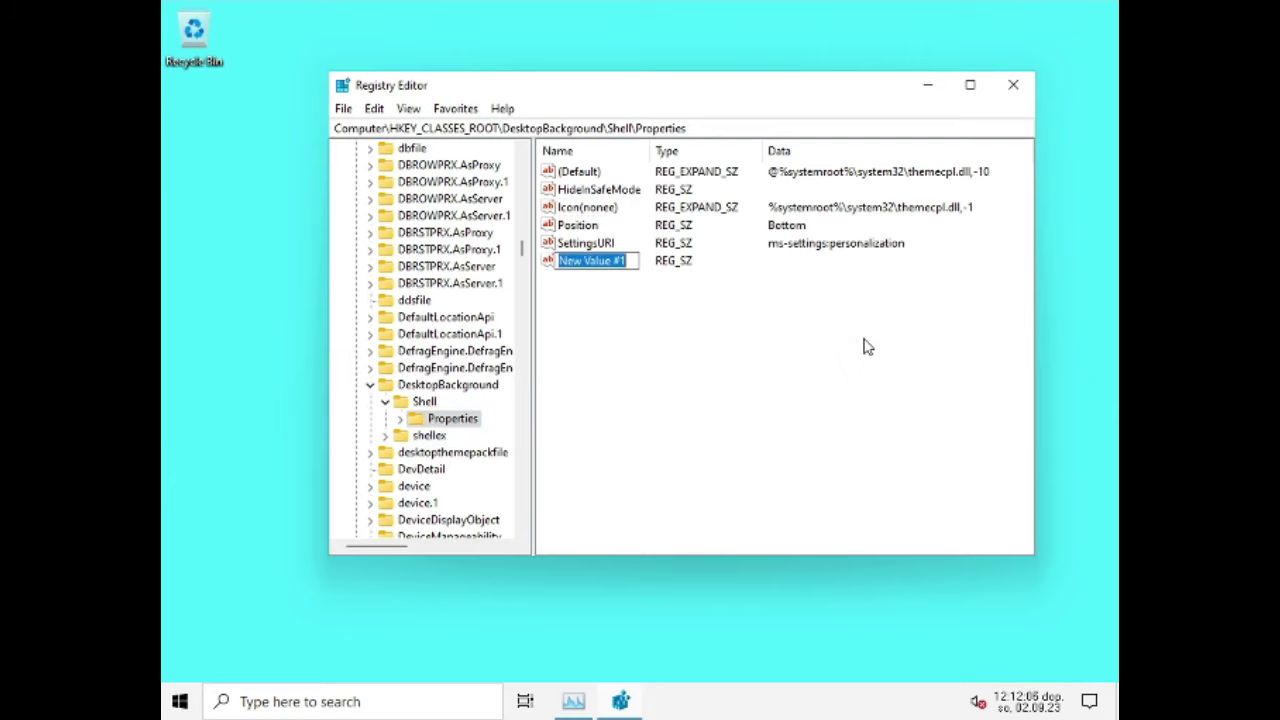
{"action": "type", "text": "MUIverb"}
{"action": "key", "text": "Return"}
{"action": "key", "text": "Return"}
{"action": "type", "text": "Proper"}
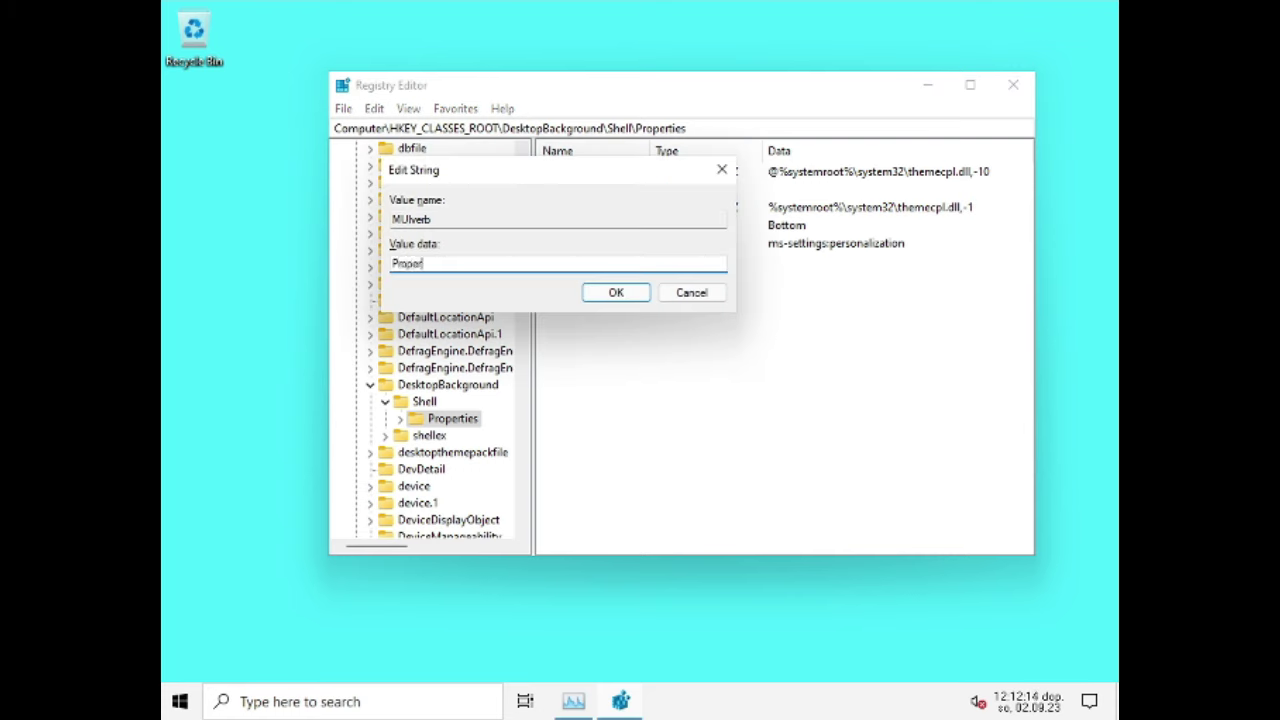
{"action": "type", "text": "ties"}
{"action": "key", "text": "Return"}
{"action": "right_click", "coordinate": [723, 600]}
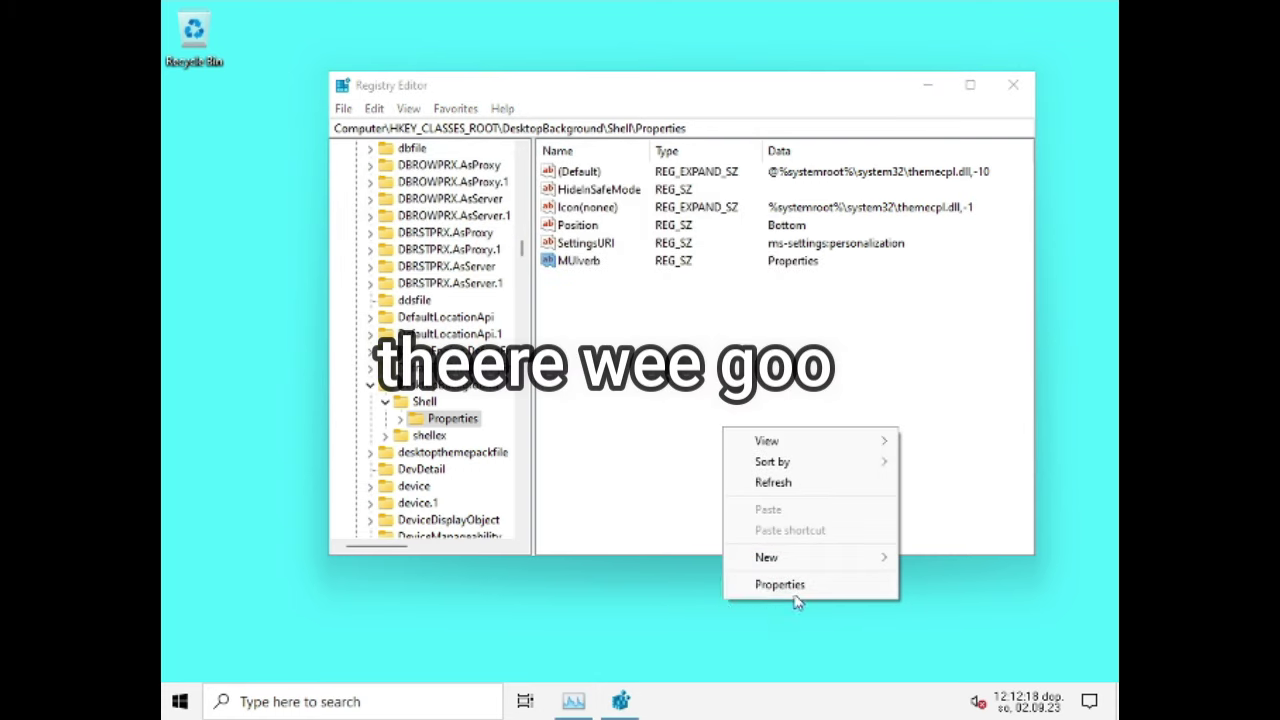
Set the MUIverb value's data to Subscribee and test the renamed entry in the desktop's context menu.
{"action": "left_click", "coordinate": [587, 260]}
{"action": "double_click", "coordinate": [587, 260]}
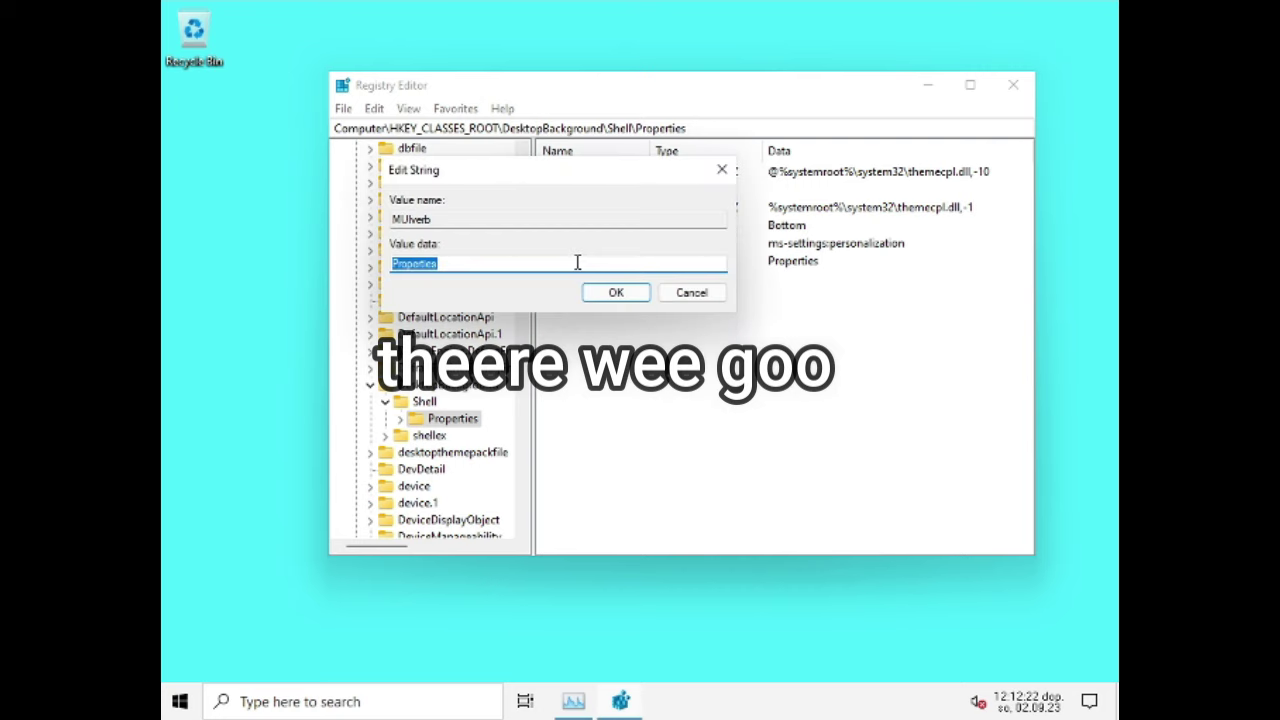
{"action": "type", "text": "Subscribee"}
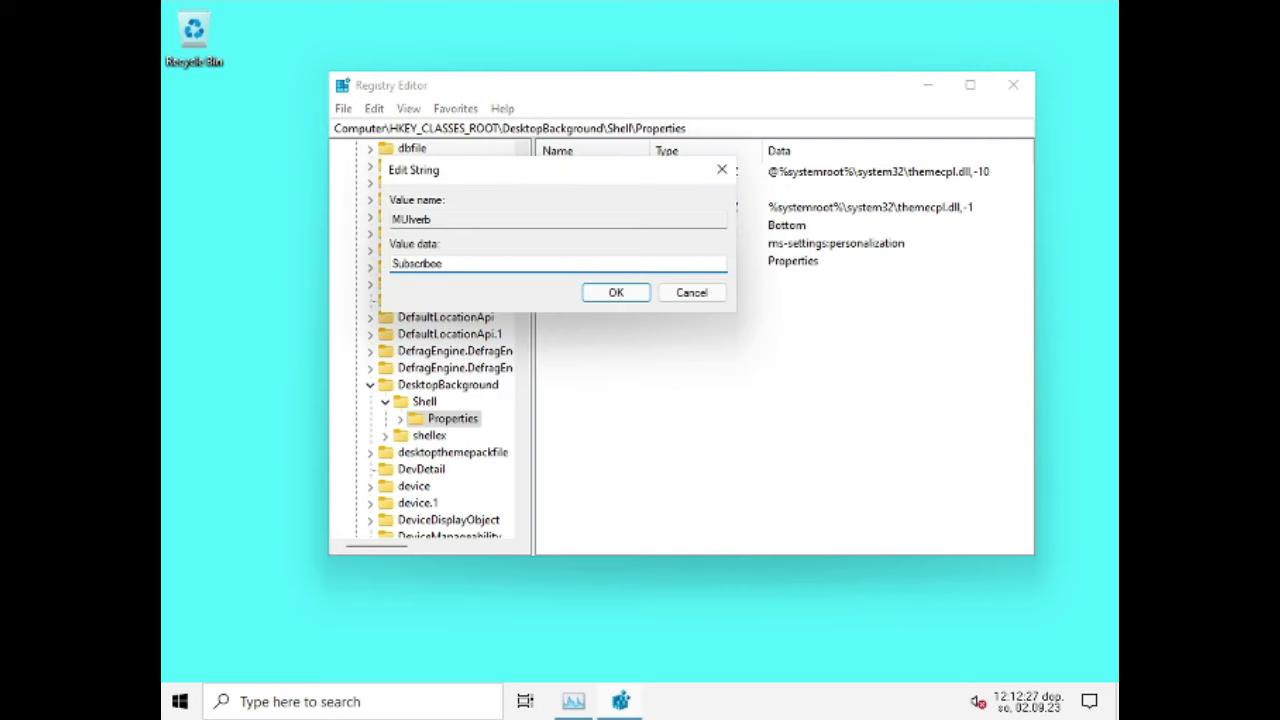
{"action": "key", "text": "Return"}
{"action": "right_click", "coordinate": [657, 605]}
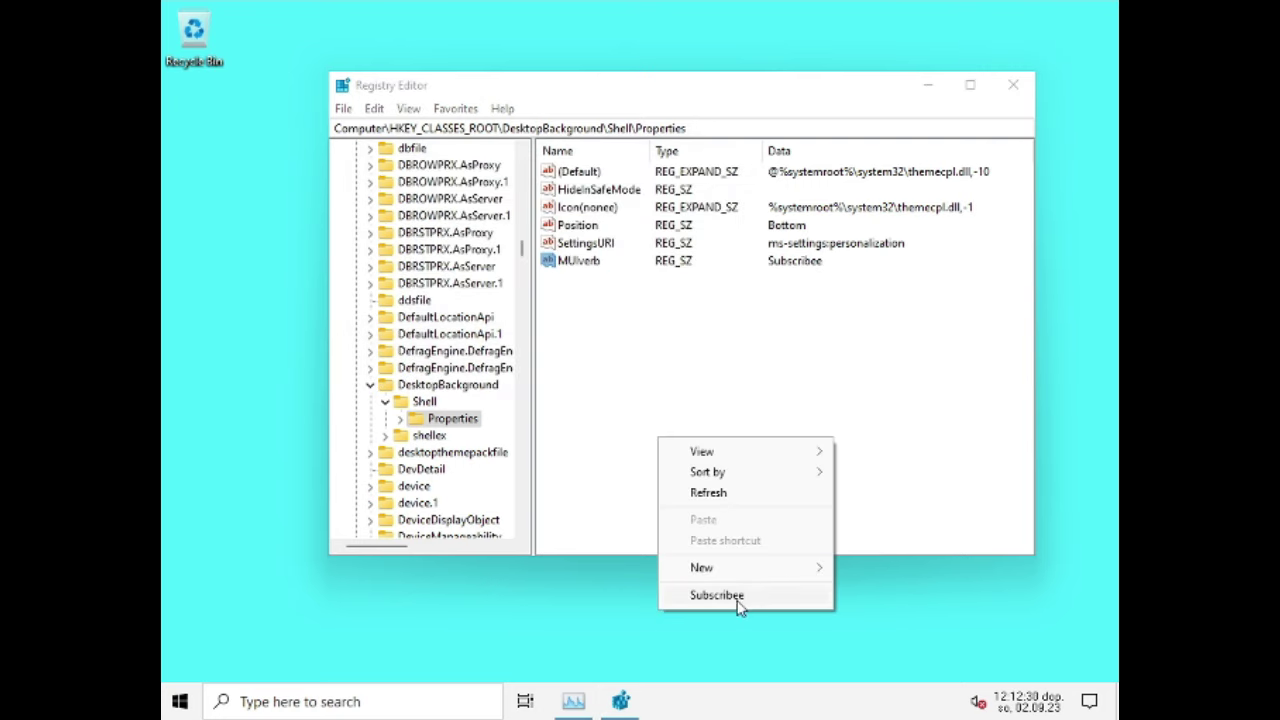
{"action": "left_click", "coordinate": [737, 598]}
{"action": "left_click", "coordinate": [893, 379]}
Set the MUIverb value's data to Properties, and close Registry Editor and Task Manager.
{"action": "double_click", "coordinate": [555, 261]}
{"action": "type", "text": "Properties"}
{"action": "key", "text": "Return"}
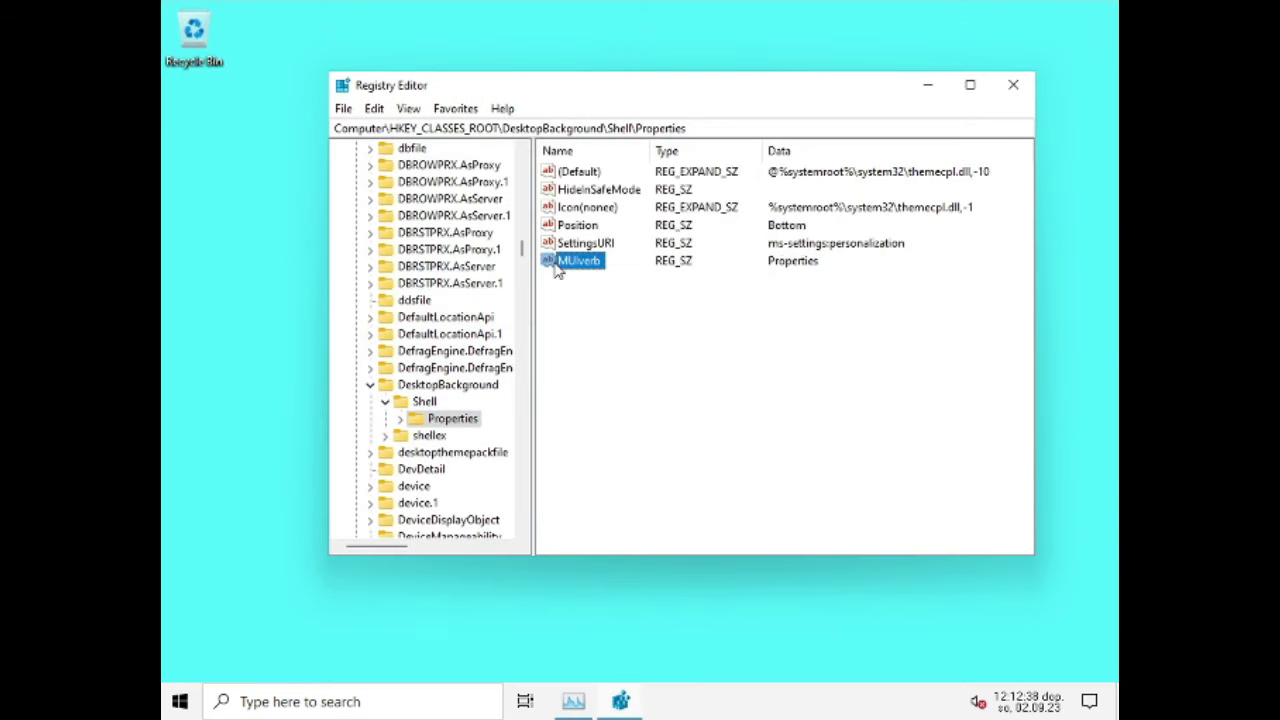
{"action": "left_click", "coordinate": [1015, 90]}
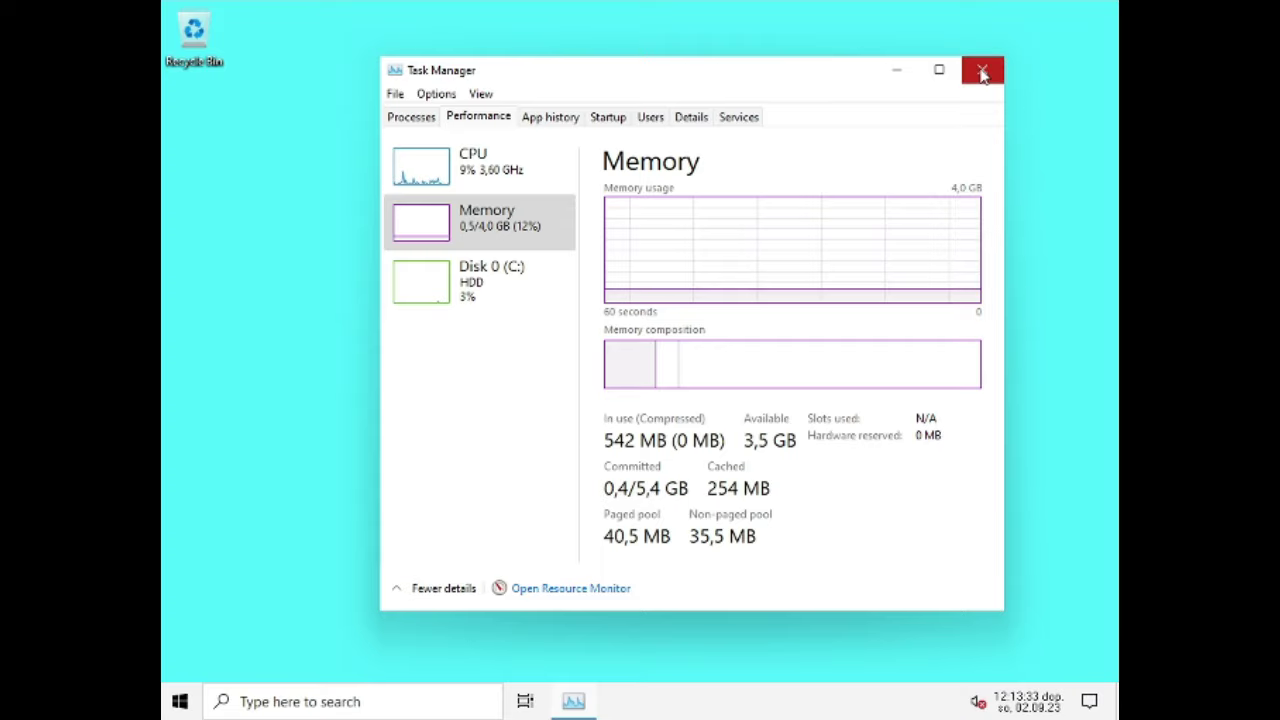
{"action": "left_click", "coordinate": [981, 72]}
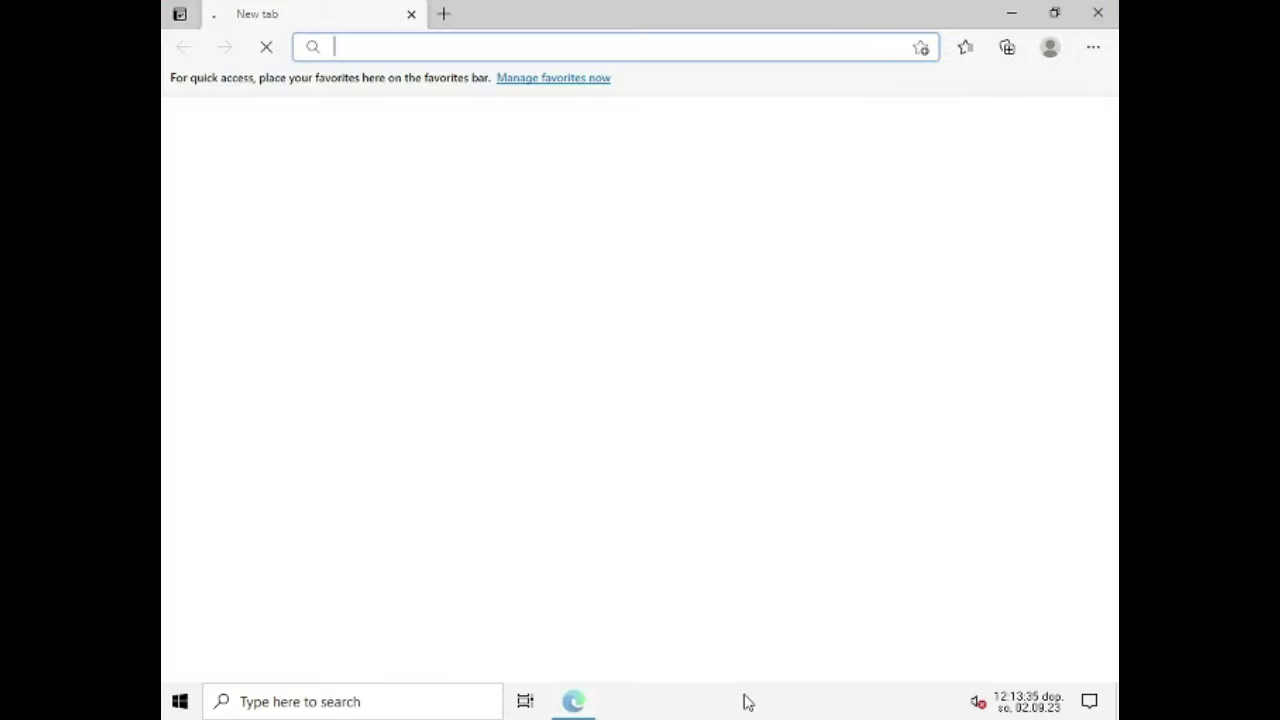
From Task Manager, run taskkill /f /im msedge.exe as a new task with administrative privileges, and close Task Manager.
{"action": "right_click", "coordinate": [745, 700]}
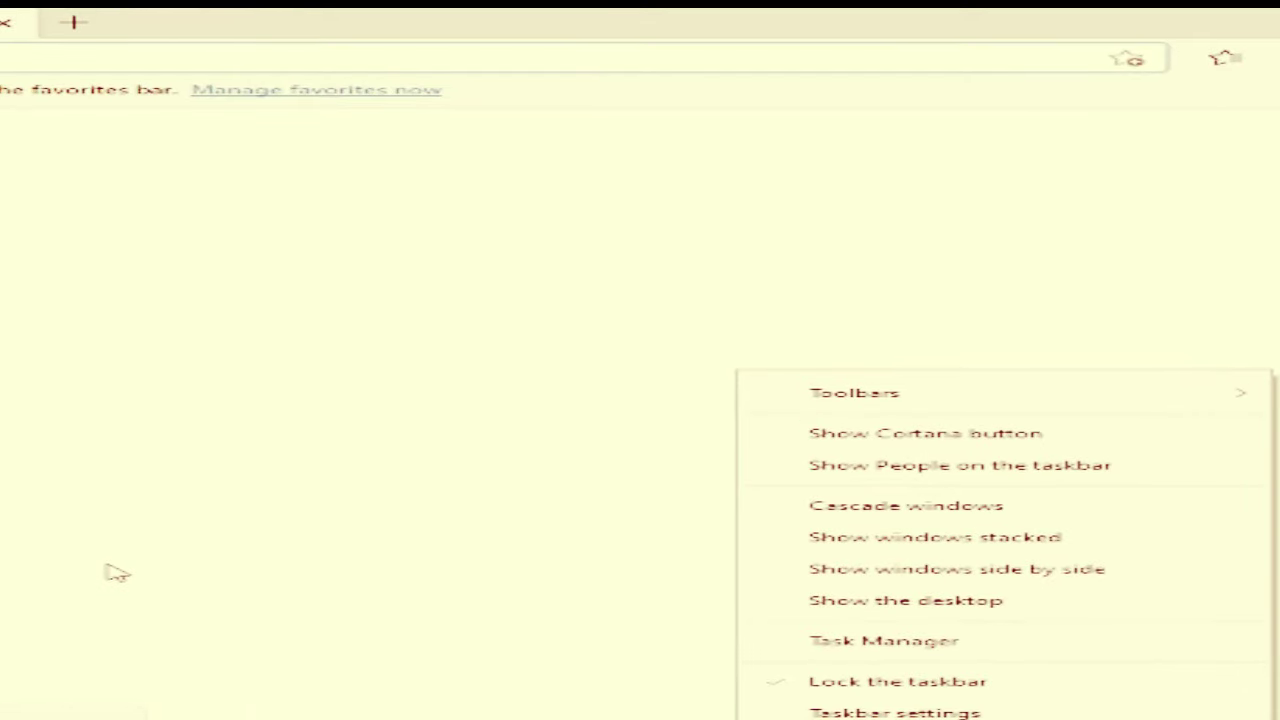
{"action": "left_click", "coordinate": [857, 628]}
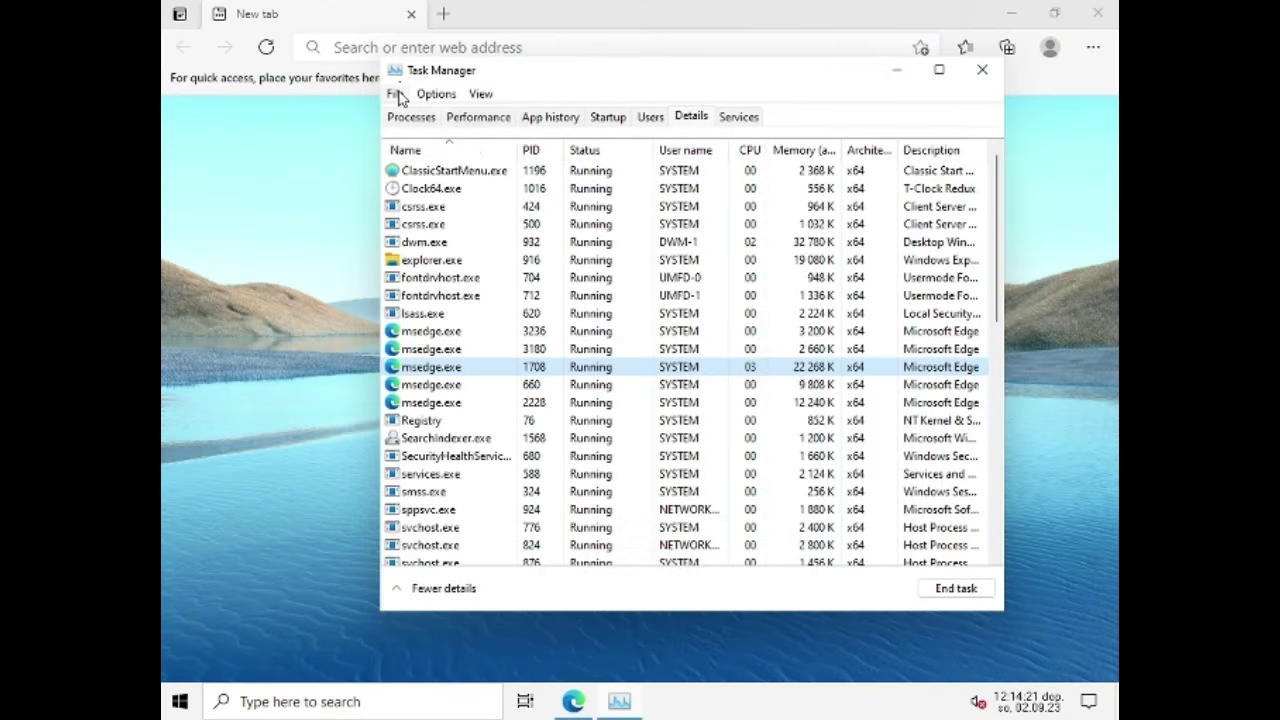
{"action": "left_click", "coordinate": [395, 94]}
{"action": "left_click", "coordinate": [408, 111]}
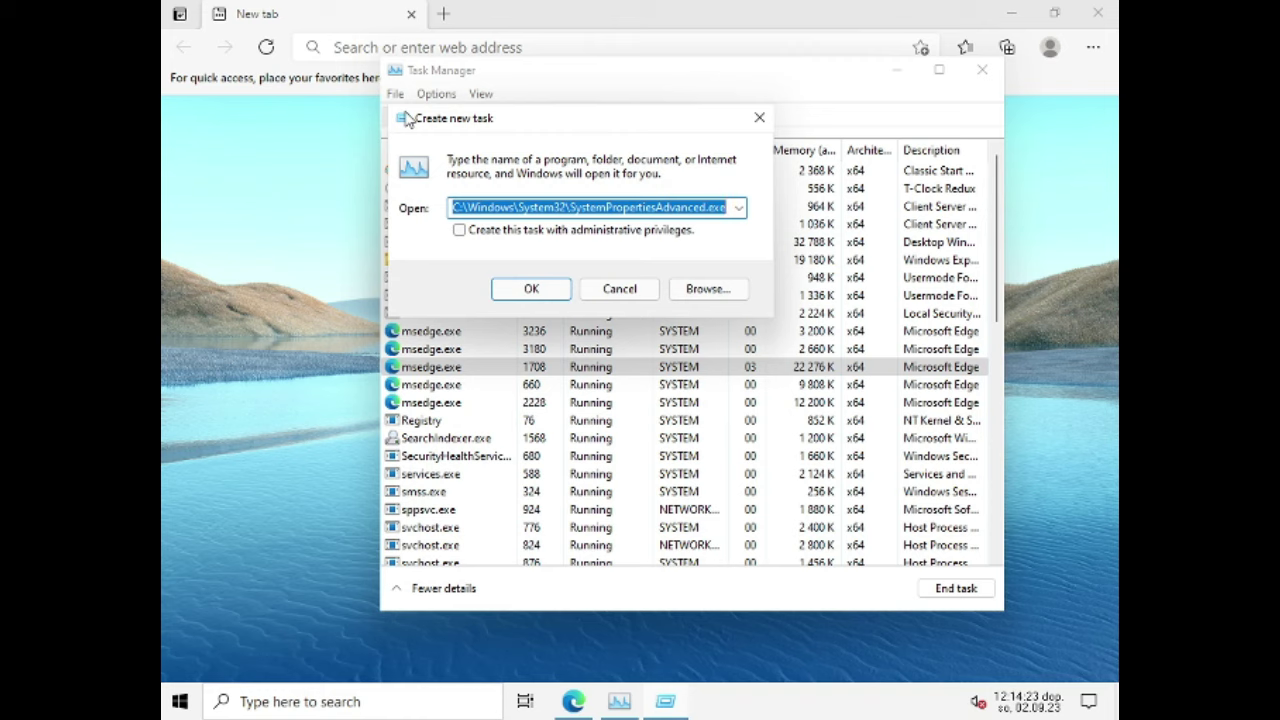
{"action": "type", "text": "taskkill "}
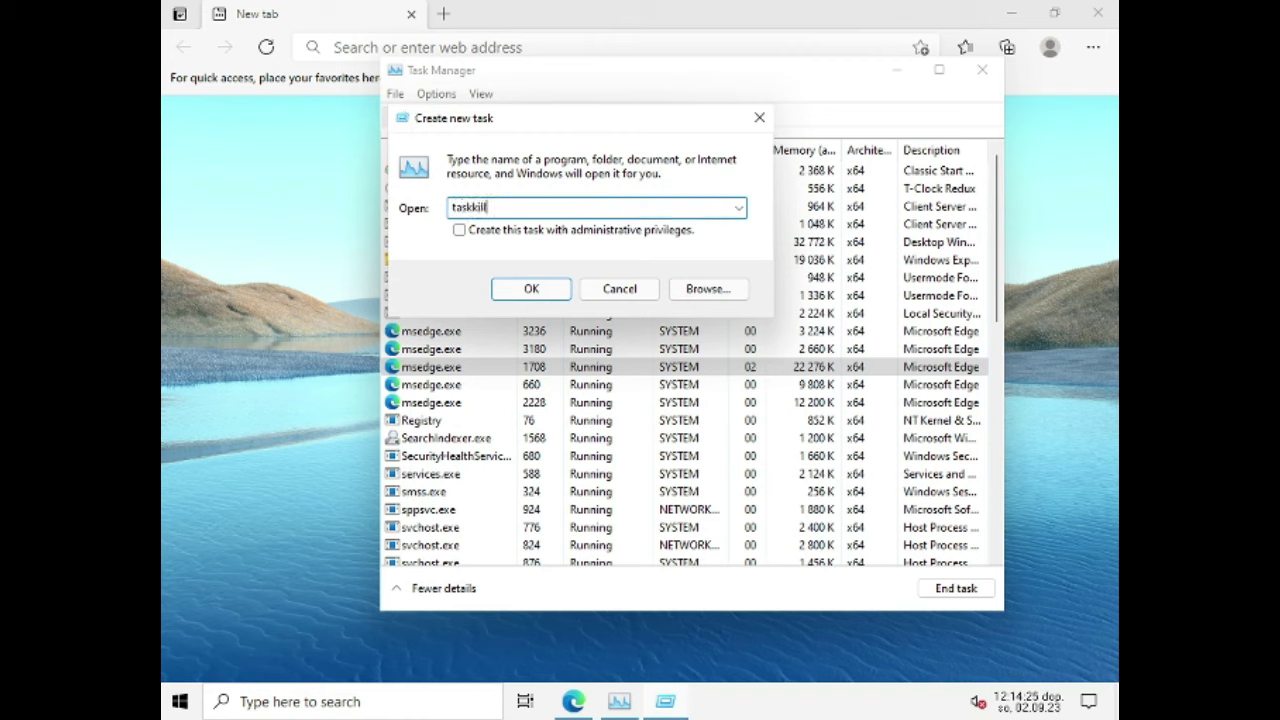
{"action": "type", "text": "/f /i"}
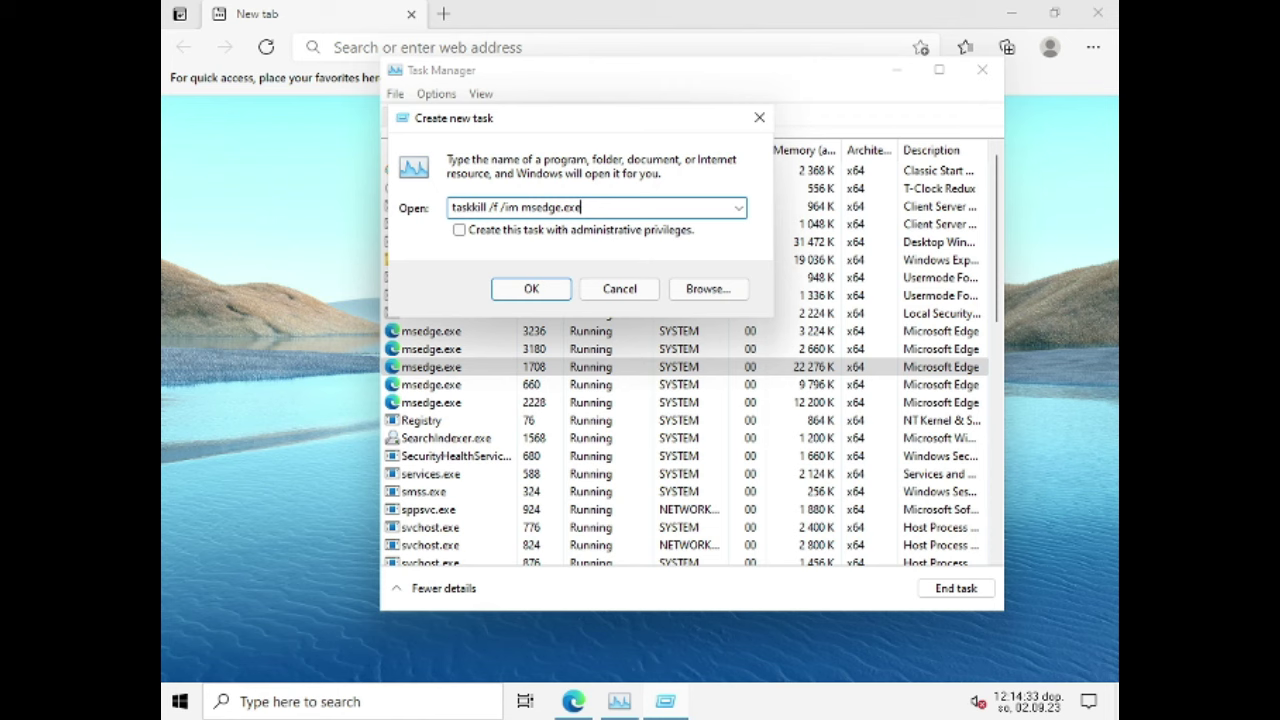
{"action": "type", "text": "m msedge.exe"}
{"action": "left_click", "coordinate": [492, 234]}
{"action": "left_click", "coordinate": [531, 289]}
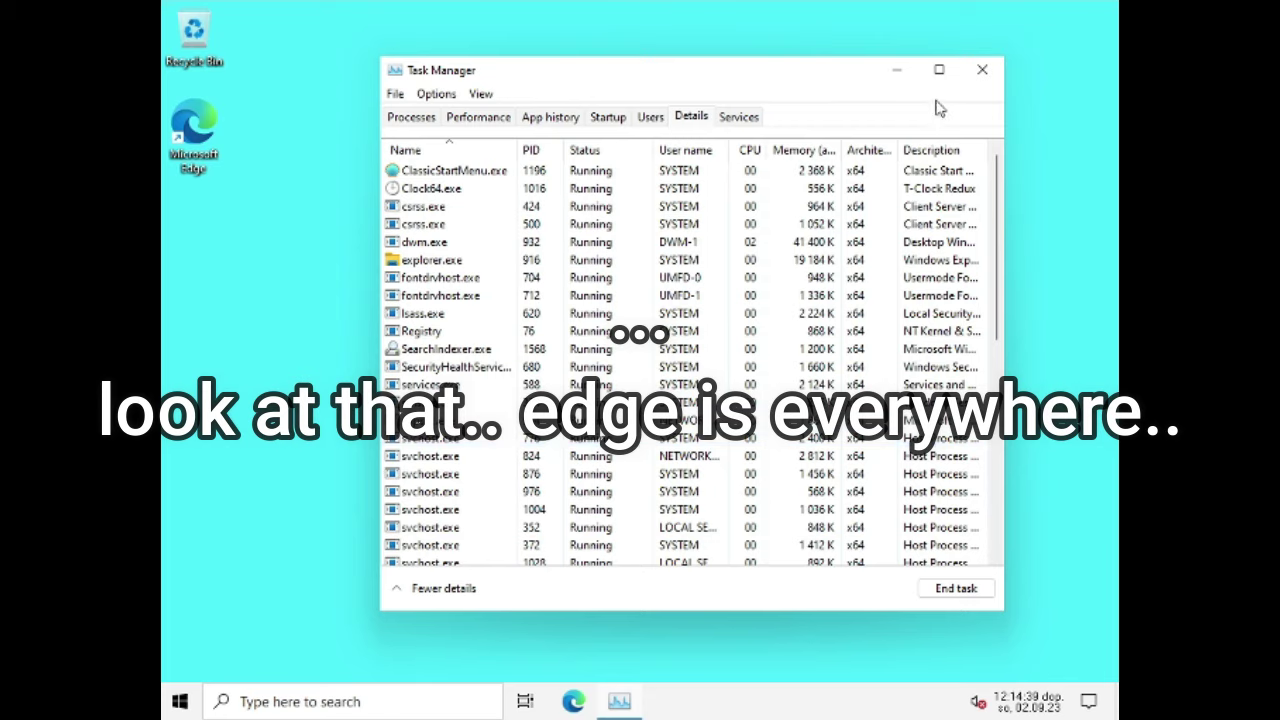
{"action": "left_click", "coordinate": [984, 71]}
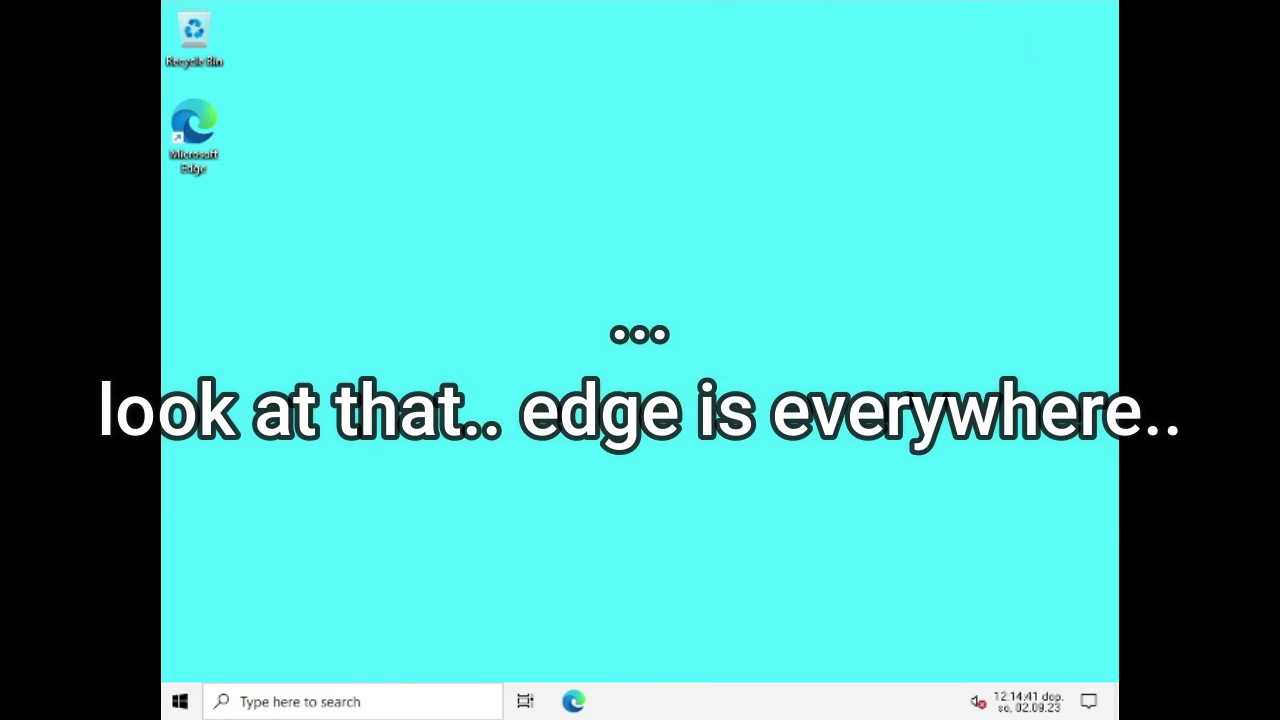
{"action": "left_click_drag", "start_coordinate": [460, 260], "coordinate": [205, 138]}
{"action": "double_click", "coordinate": [205, 138]}
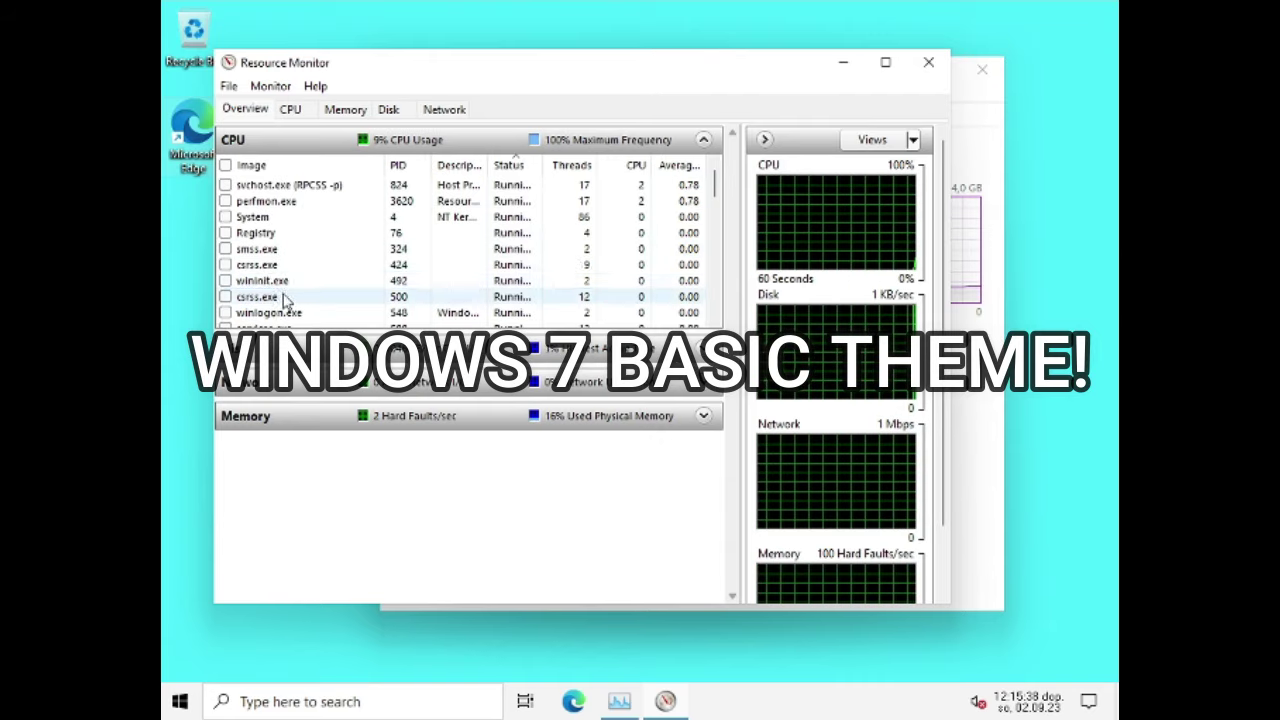
Suspend the winlogon.exe process in Resource Monitor.
{"action": "right_click", "coordinate": [270, 310]}
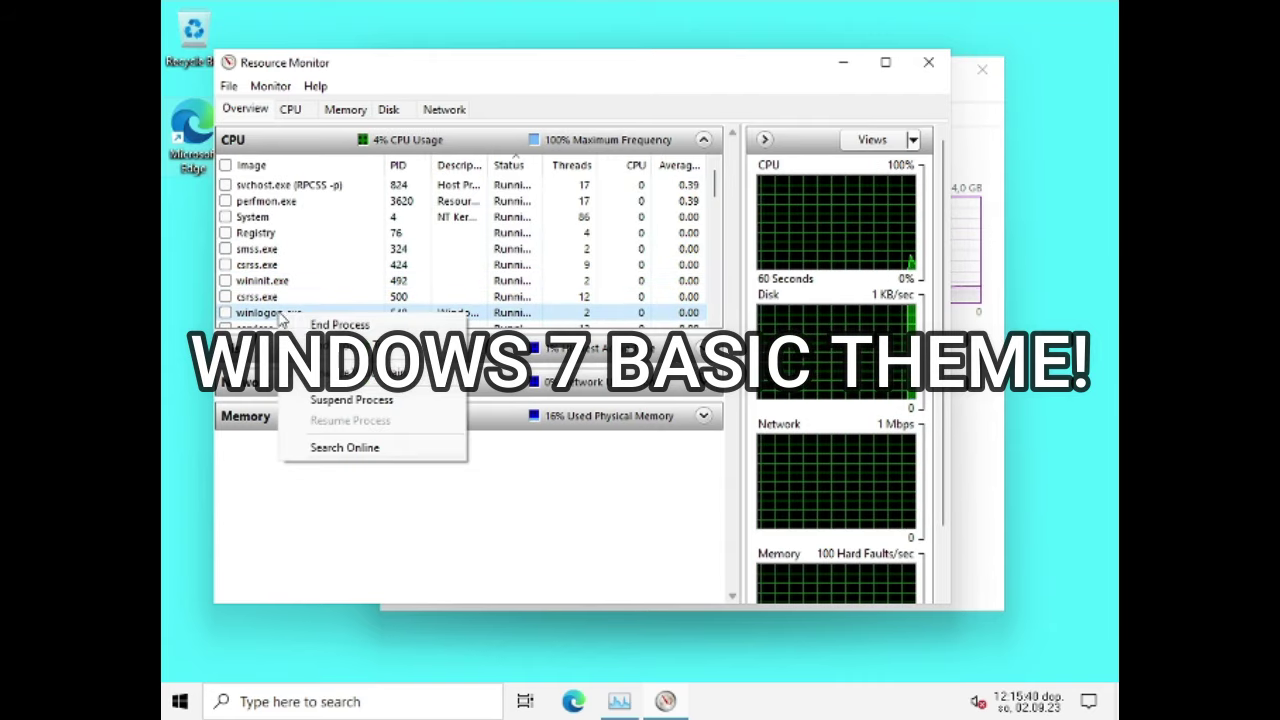
{"action": "left_click", "coordinate": [357, 349]}
{"action": "left_click", "coordinate": [960, 445]}
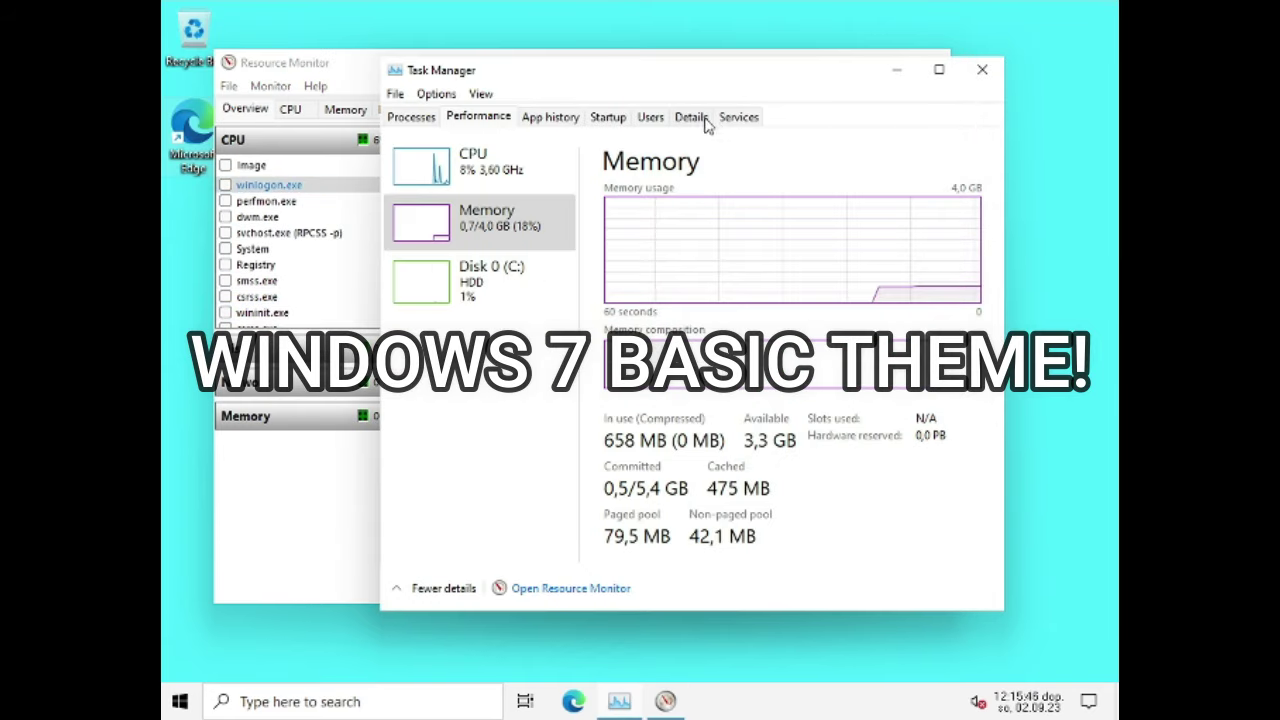
End the dwm.exe process from Task Manager's detailed process list while winlogon.exe is suspended.
{"action": "left_click", "coordinate": [690, 116]}
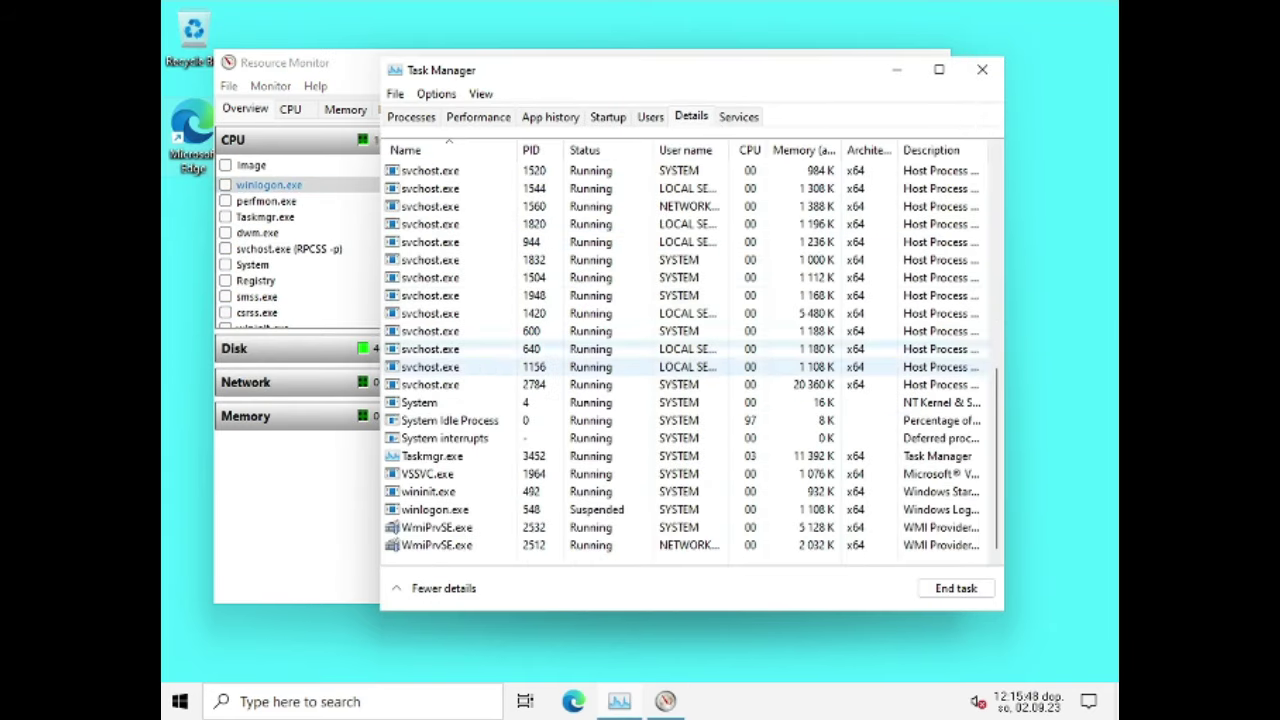
{"action": "scroll", "coordinate": [432, 222], "scroll_direction": "up", "scroll_amount": 5}
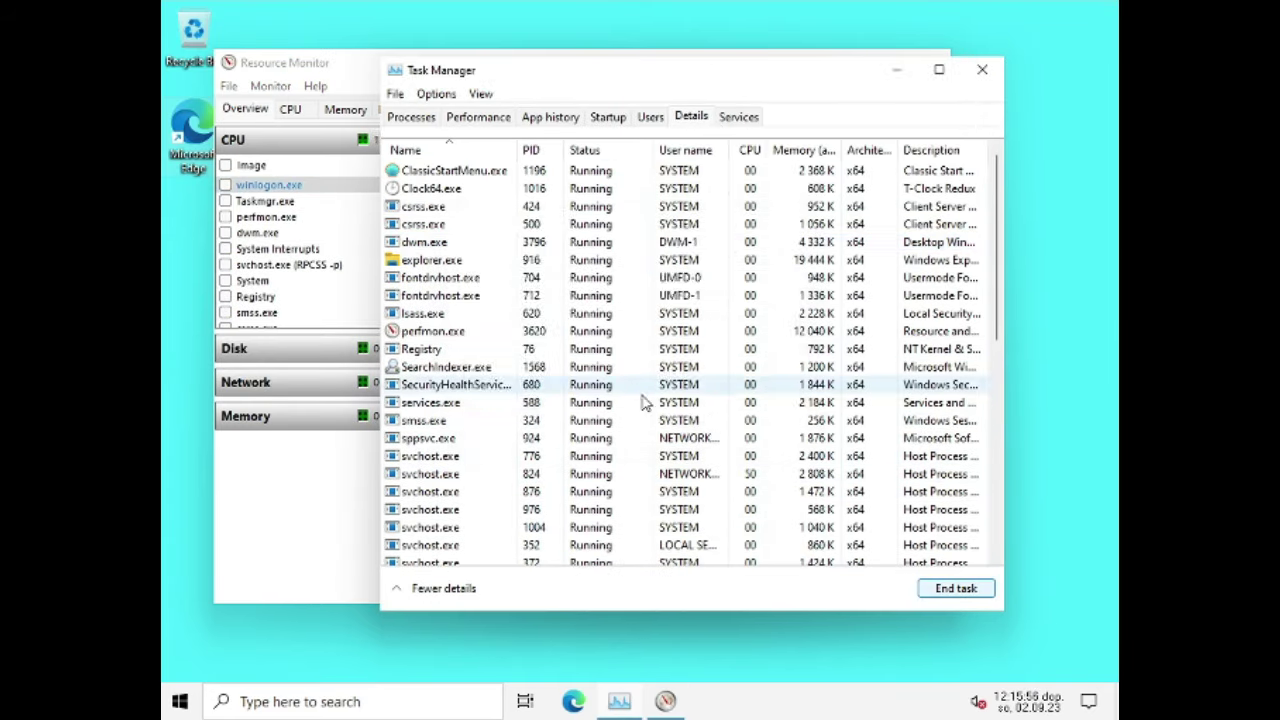
{"action": "right_click", "coordinate": [267, 328]}
{"action": "left_click", "coordinate": [336, 412]}
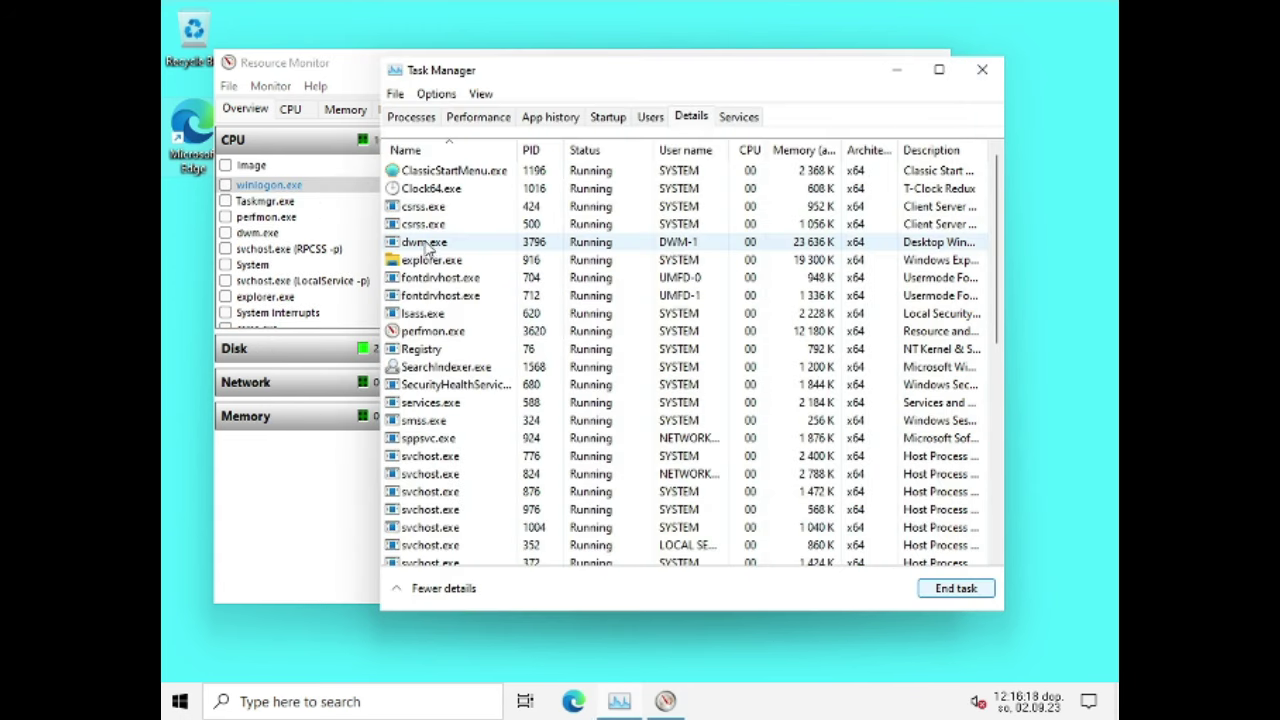
{"action": "left_click", "coordinate": [956, 588]}
{"action": "left_click", "coordinate": [663, 374]}
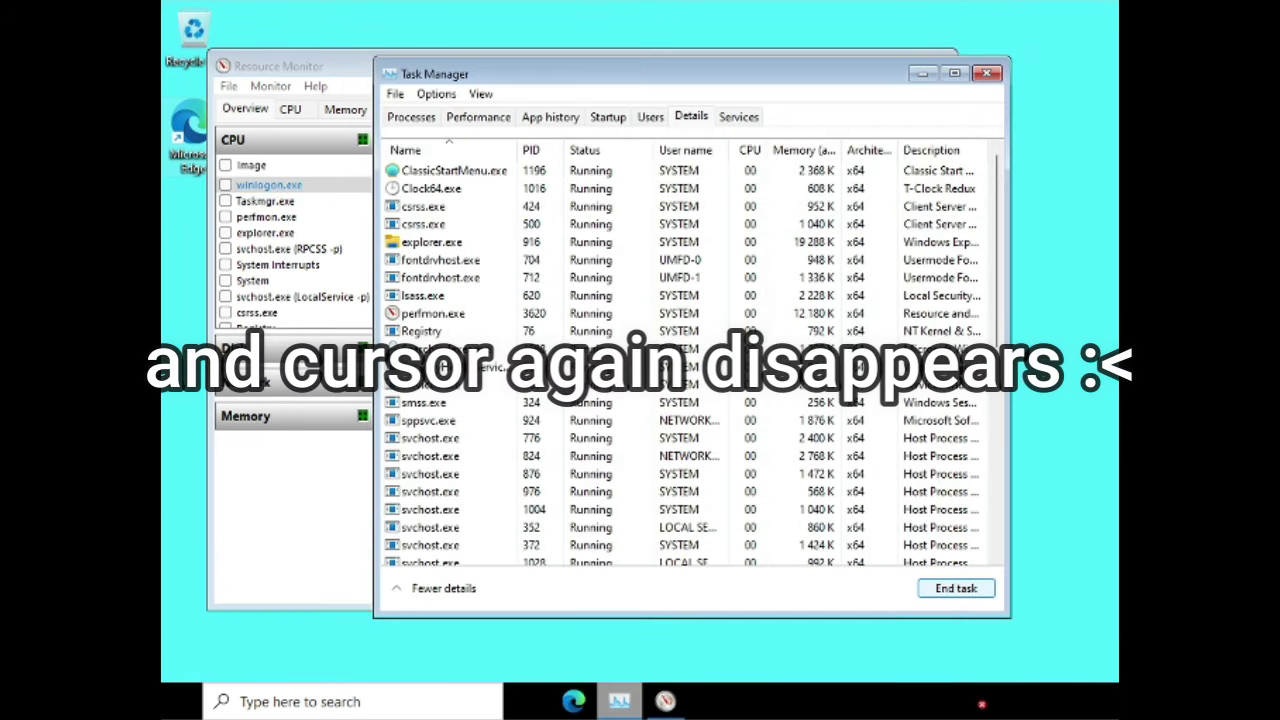
Run winver as a new task from Task Manager.
{"action": "key", "text": "alt+Tab"}
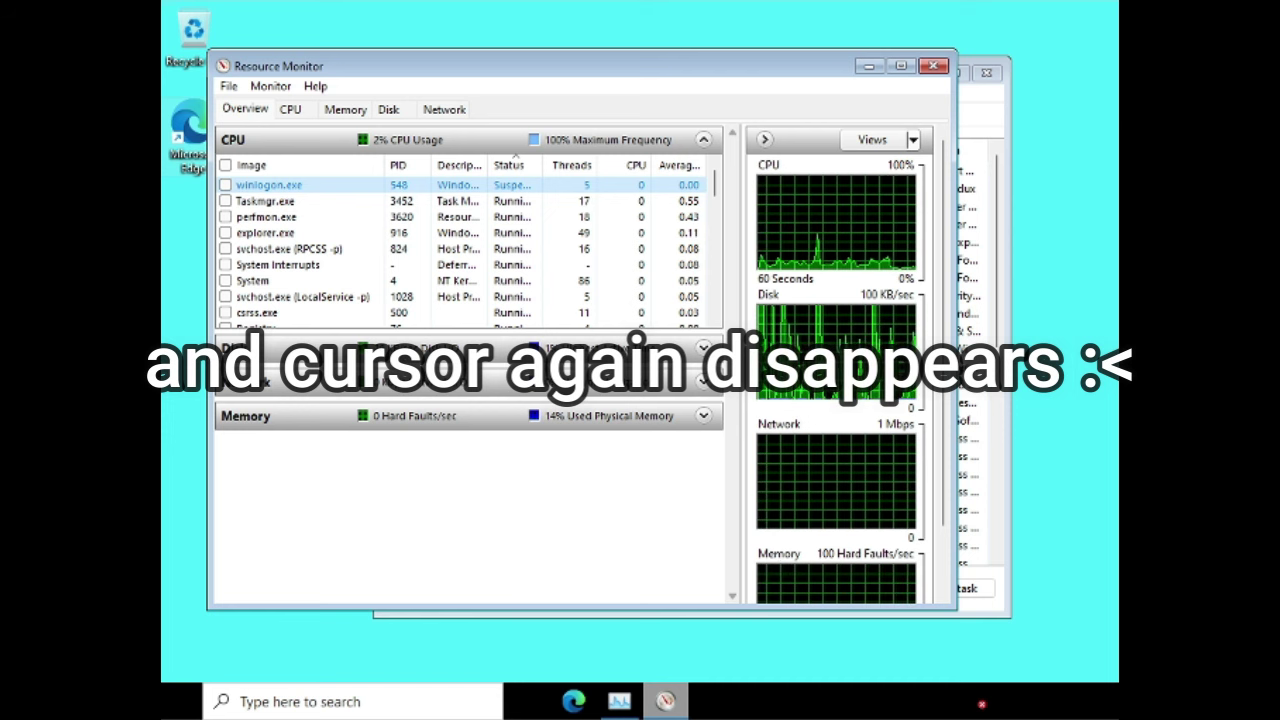
{"action": "key", "text": "alt+Tab"}
{"action": "key", "text": "alt+f"}
{"action": "key", "text": "Return"}
{"action": "type", "text": "winver"}
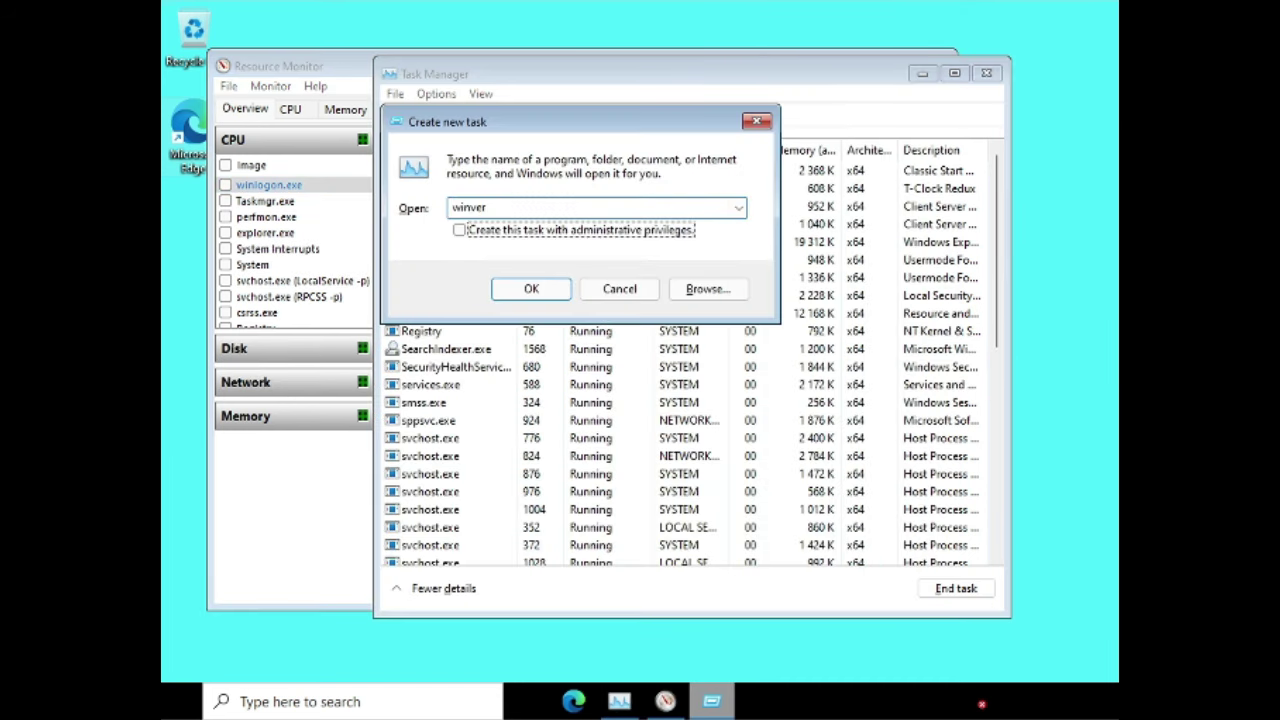
{"action": "key", "text": "Return"}
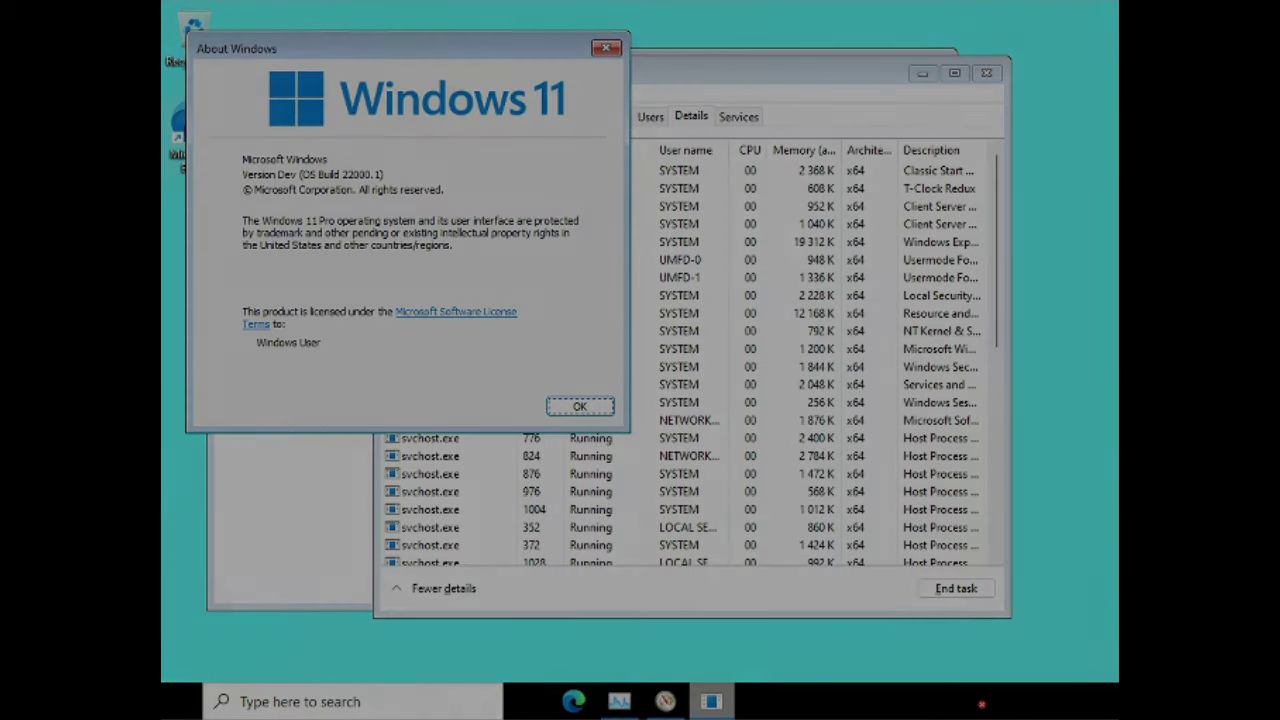